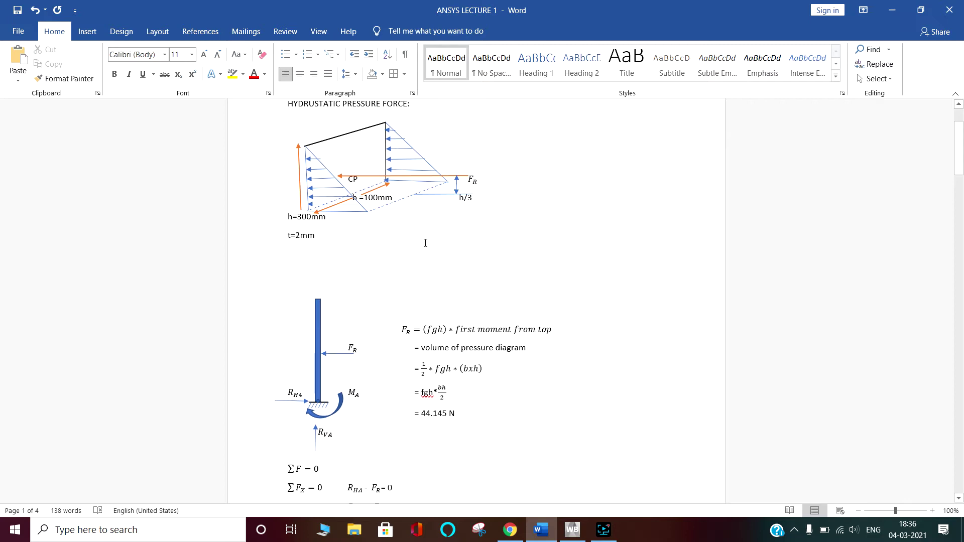
Step: Examine the hydrostatic pressure diagram, the plate's free-body diagram, the resultant force derivation and the equilibrium equations in the ANSYS LECTURE 1 document
scroll(423, 244, "down", 2)
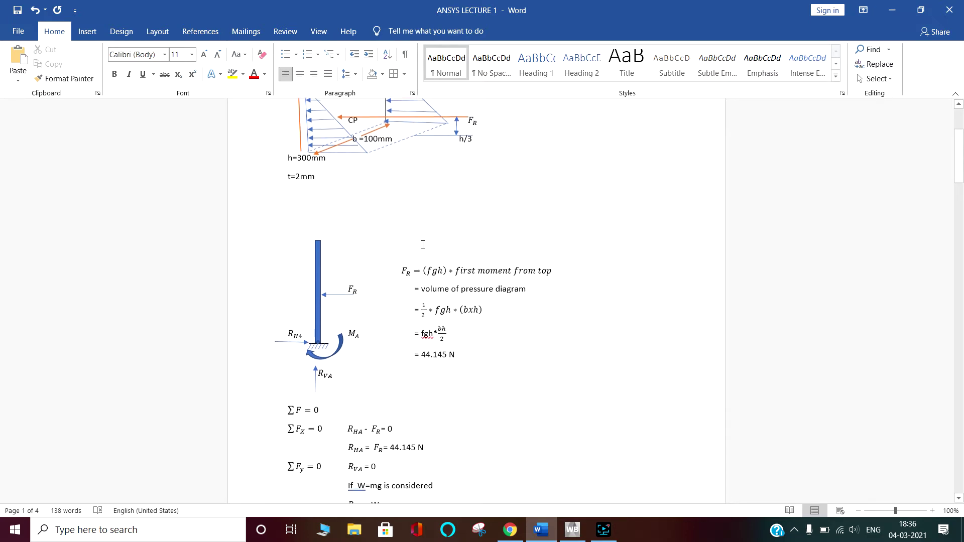
scroll(422, 248, "up", 2)
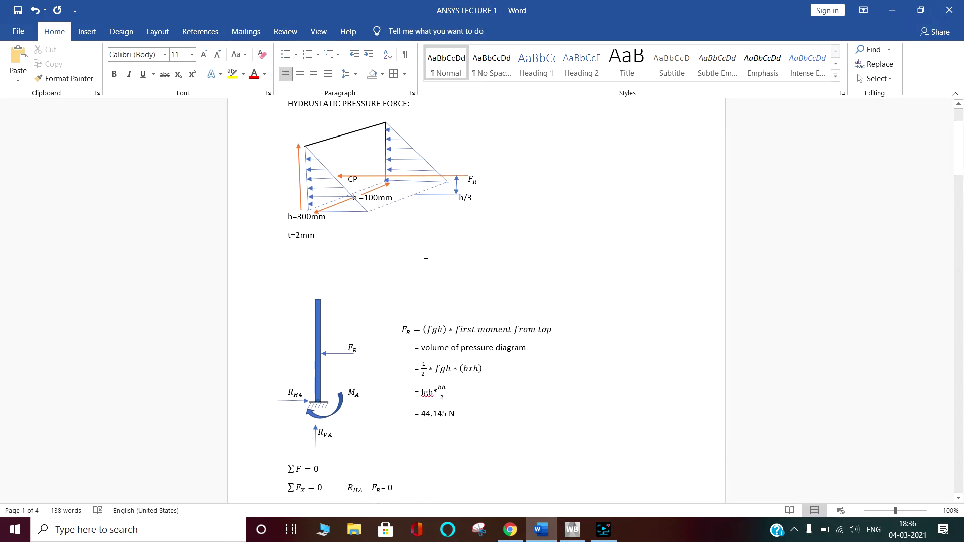
scroll(429, 262, "down", 1)
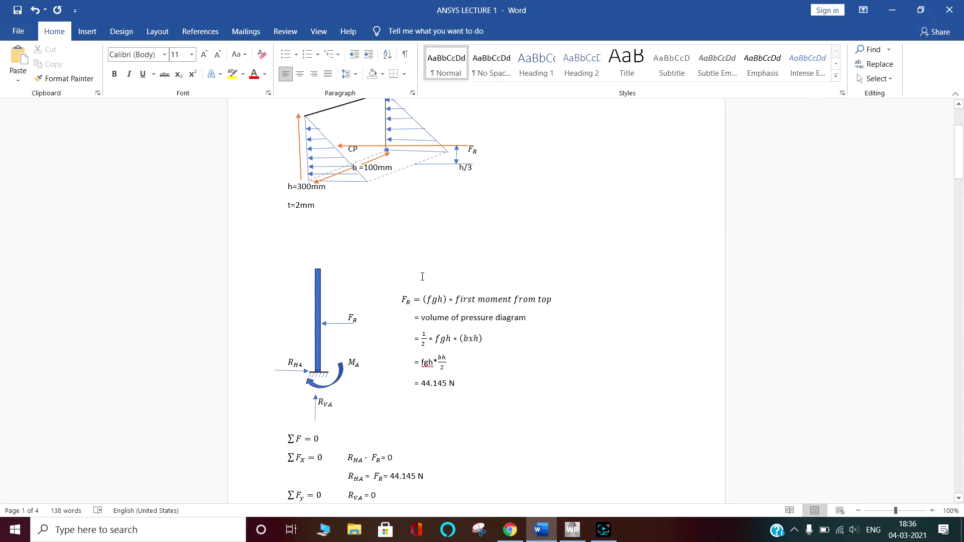
scroll(422, 276, "down", 2)
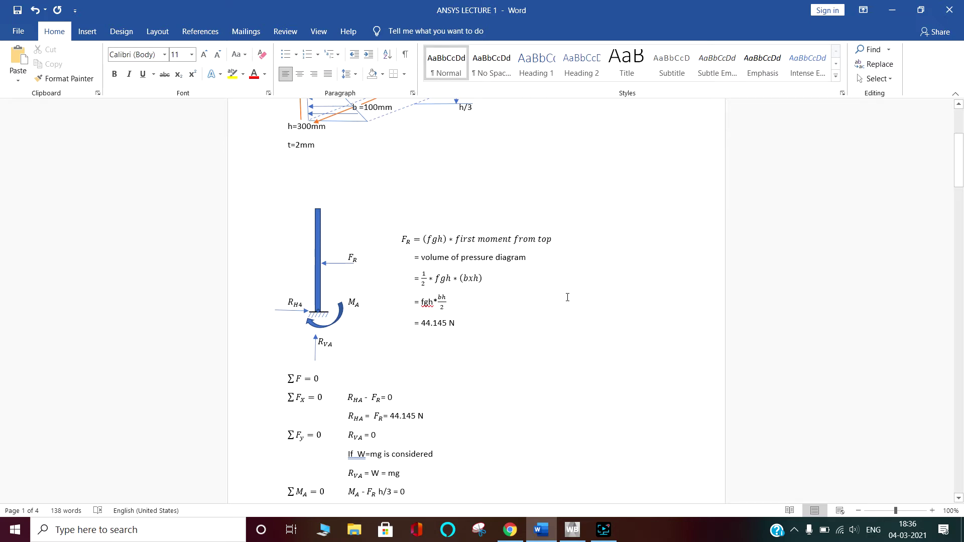
scroll(563, 291, "up", 1)
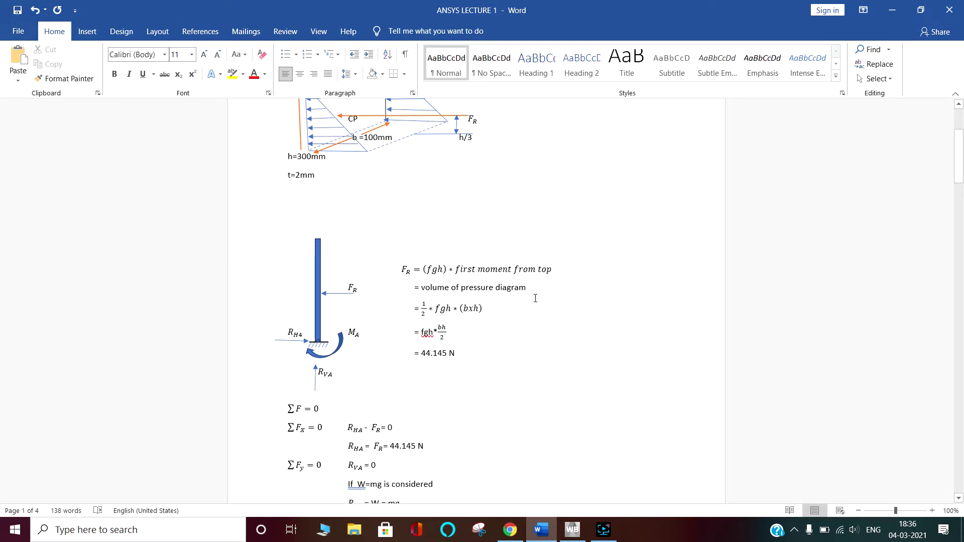
scroll(536, 299, "up", 3)
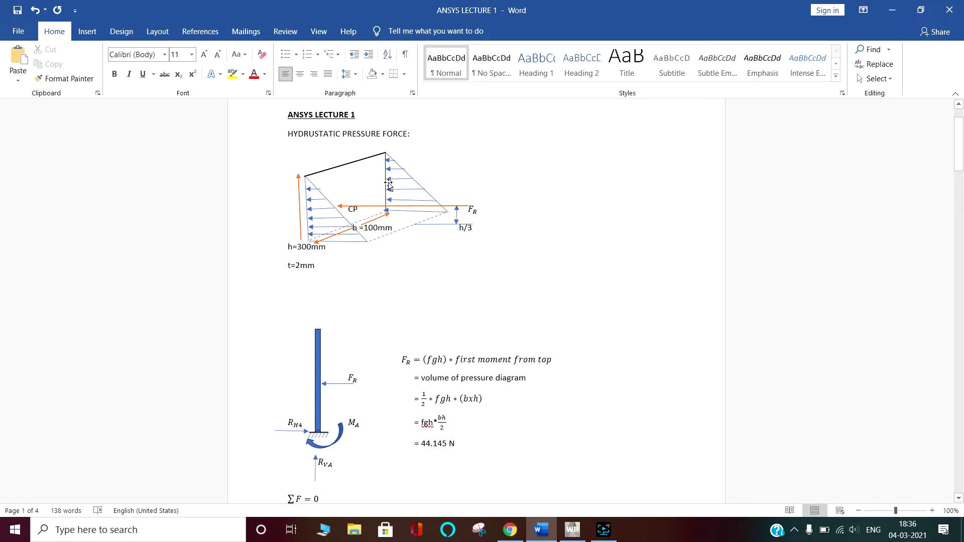
scroll(447, 254, "down", 3)
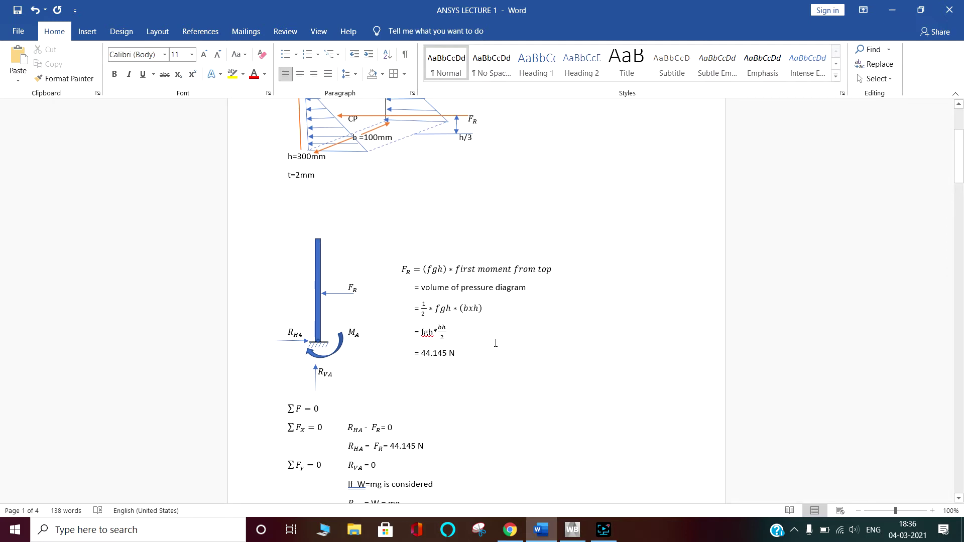
scroll(495, 342, "down", 3)
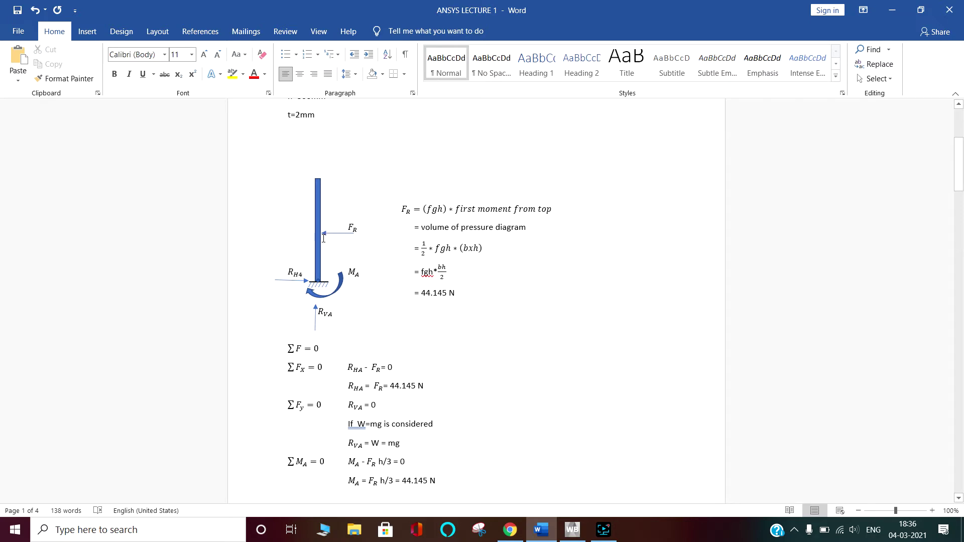
scroll(385, 227, "up", 6)
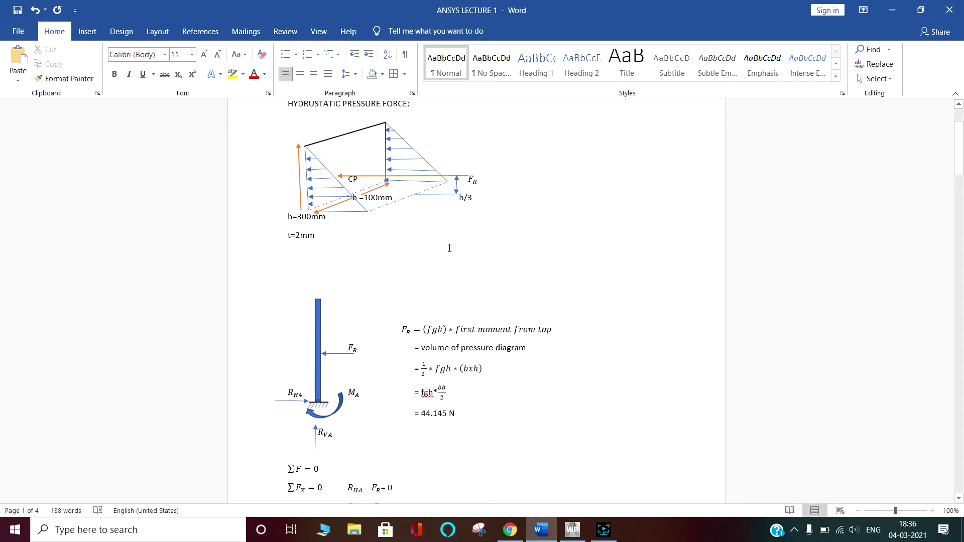
scroll(450, 249, "down", 7)
scroll(458, 284, "down", 2)
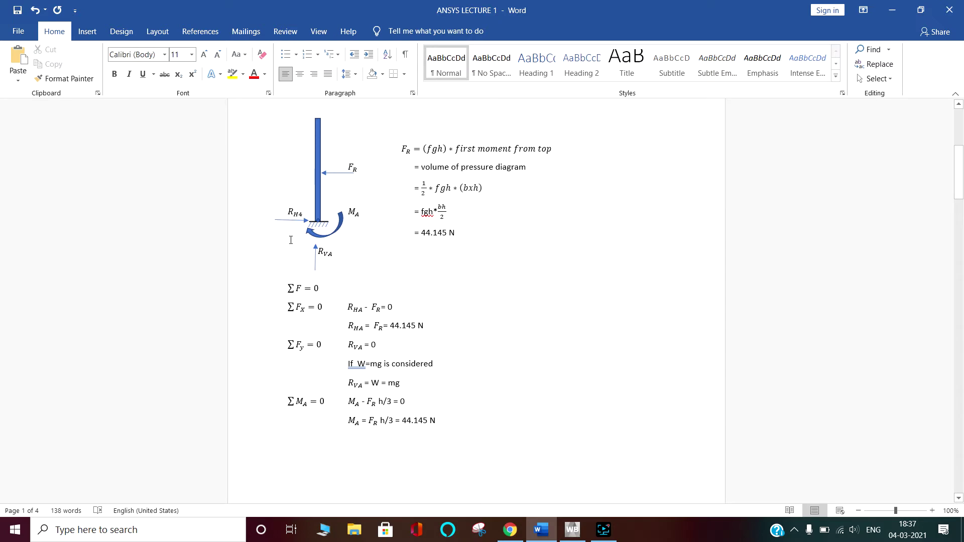
scroll(398, 252, "up", 6)
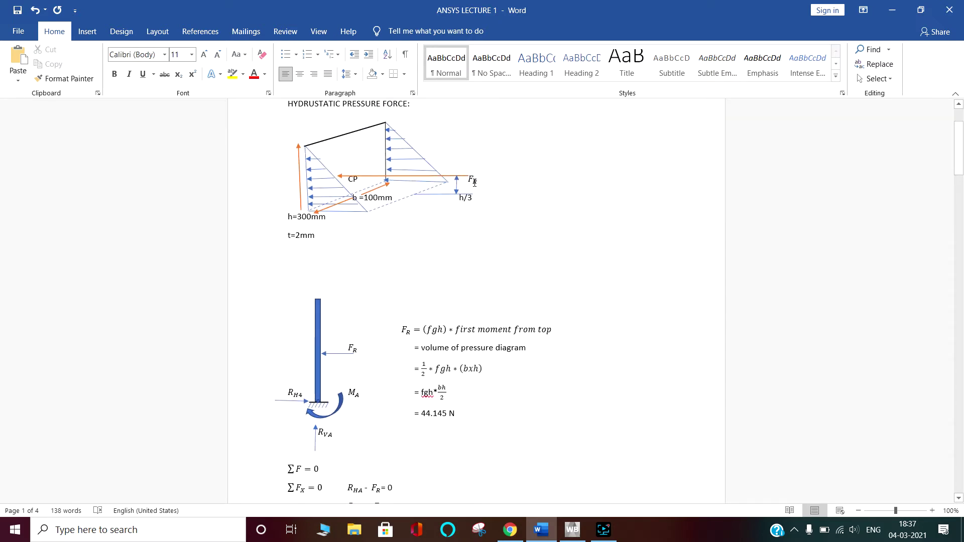
scroll(504, 248, "down", 6)
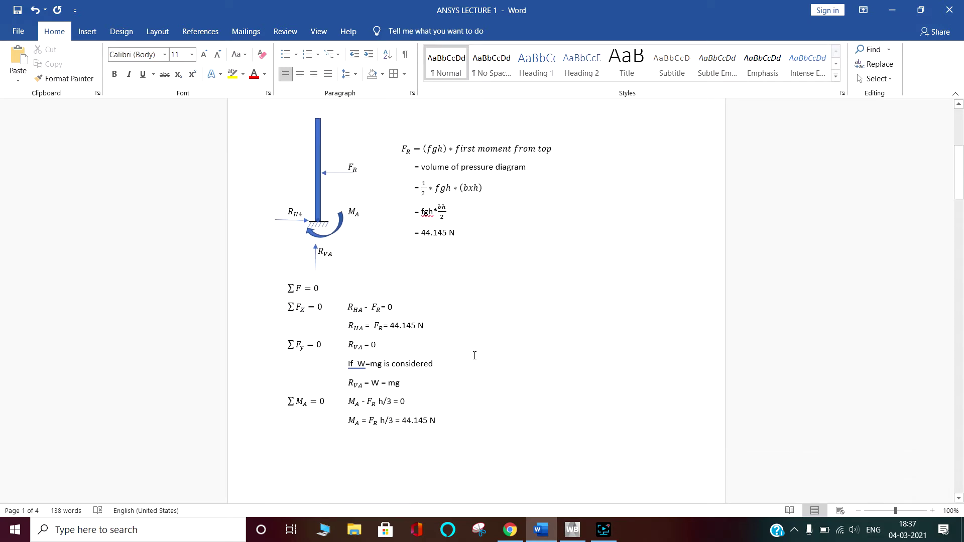
scroll(493, 381, "down", 2)
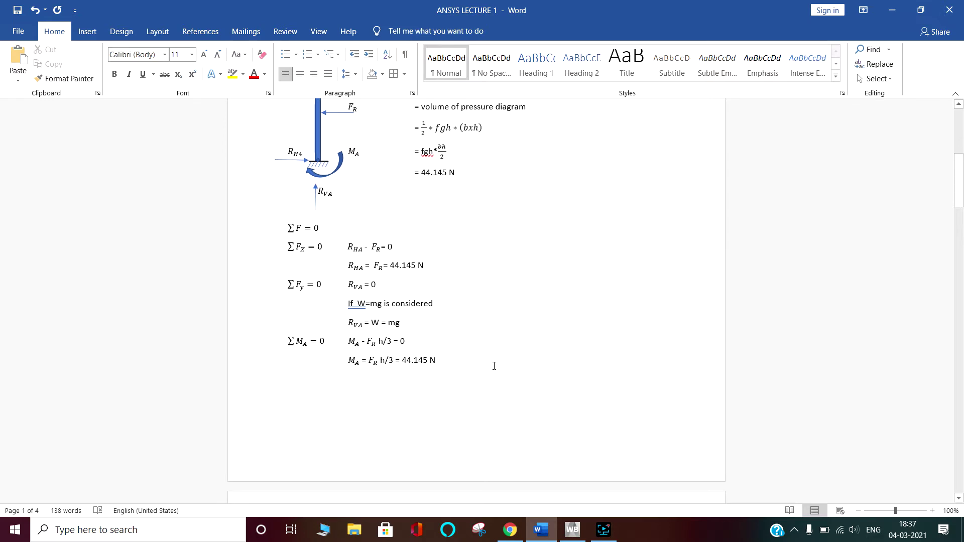
Step: Switch to ANSYS Workbench, add a Static Structural system to the project schematic and name it "Hydrostatic loading"
left_click(578, 534)
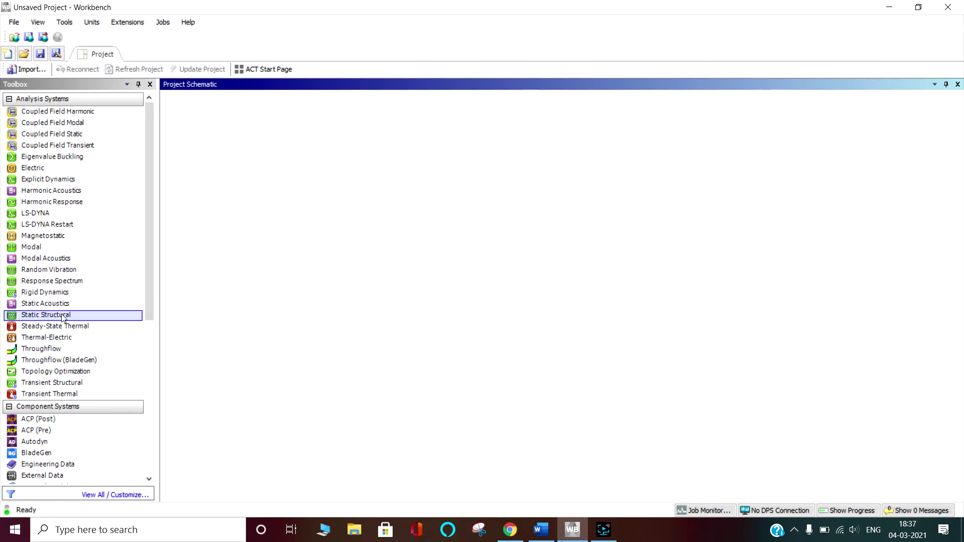
left_click_drag(62, 316, 255, 151)
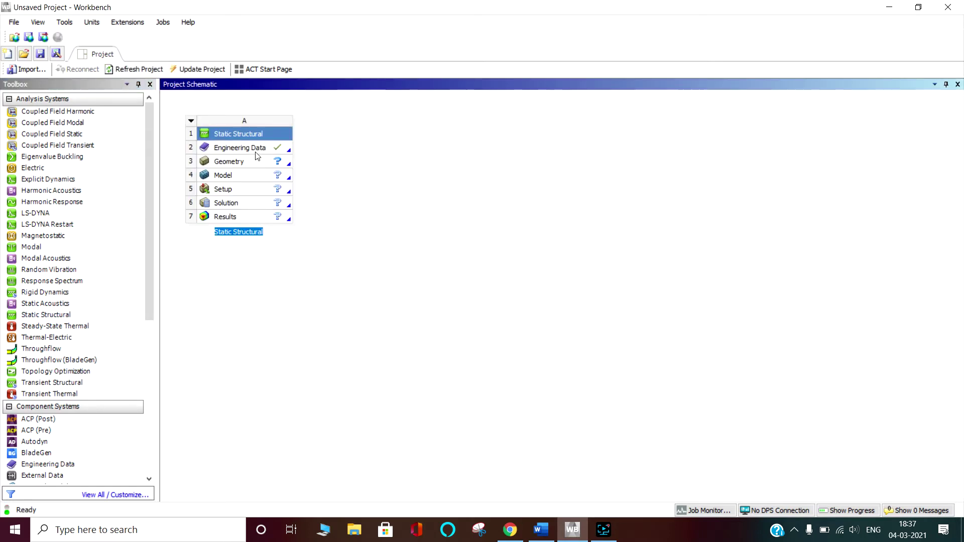
type("H")
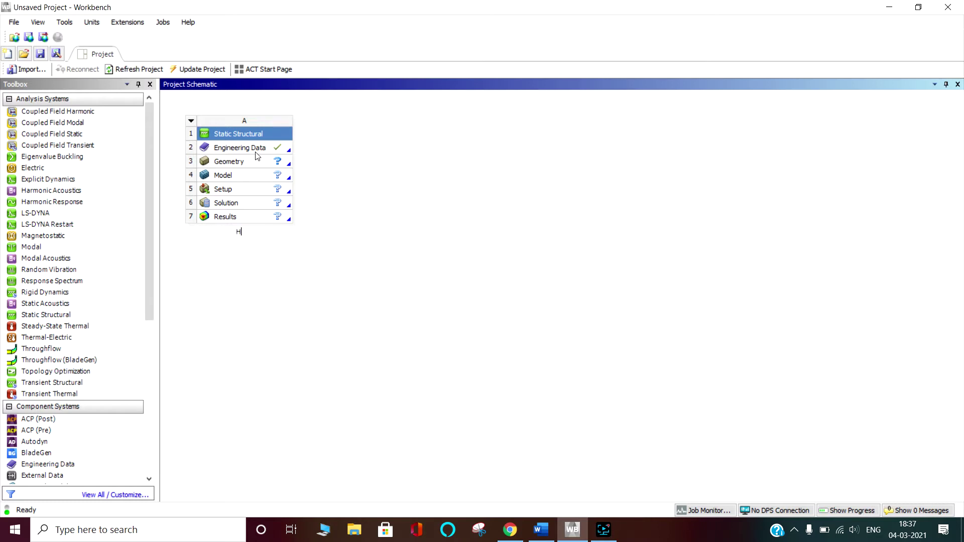
type("ydrostatic loading")
left_click(330, 297)
left_click(192, 121)
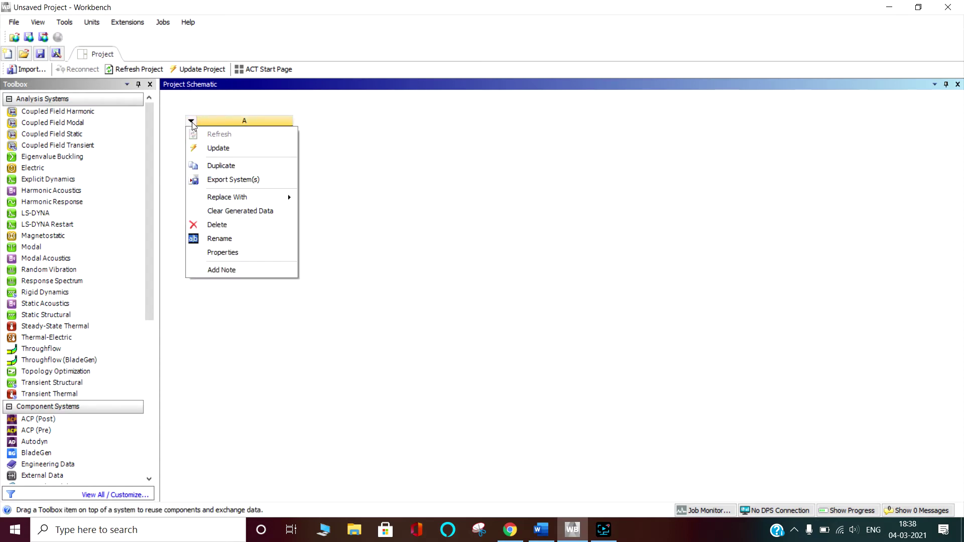
left_click(230, 240)
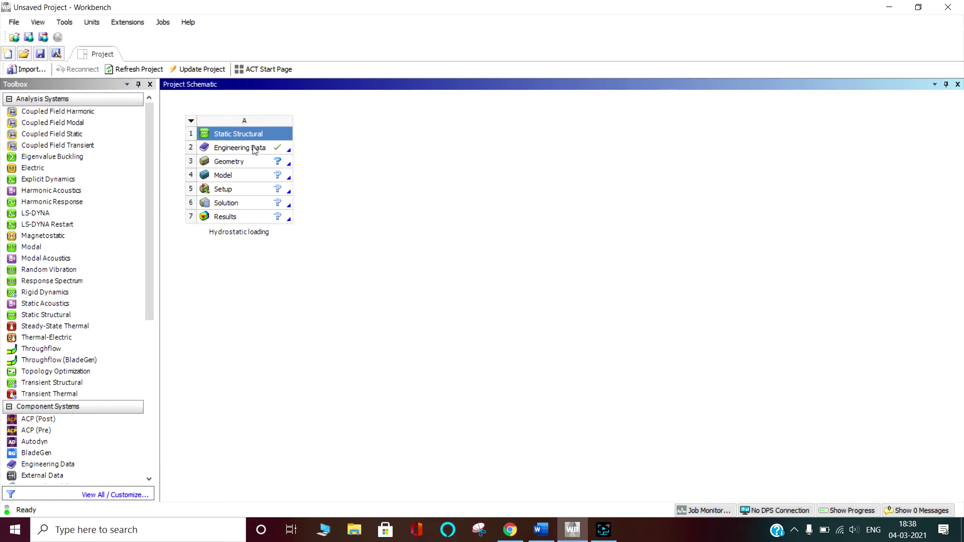
Step: Add Titanium Alloy from the General Materials library to the system's engineering data and return to the project schematic
double_click(253, 149)
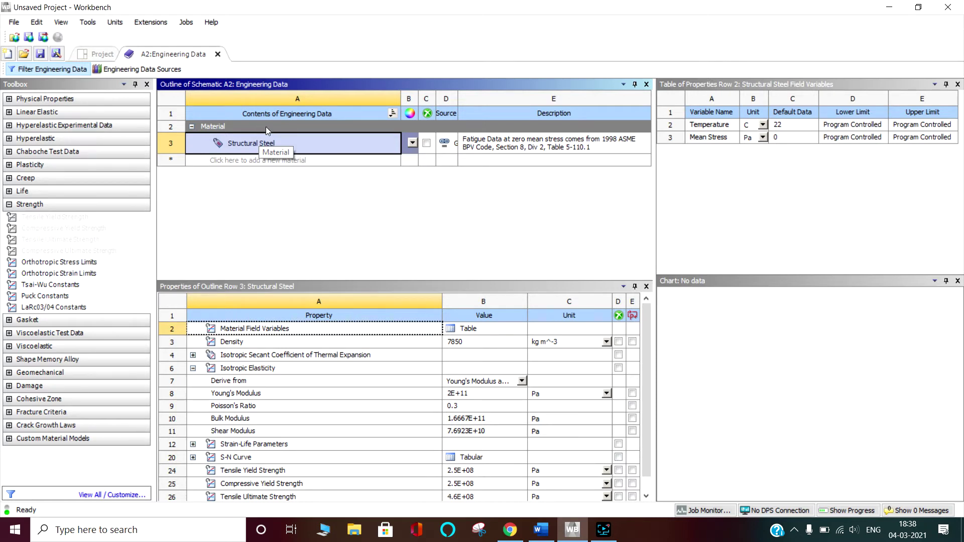
left_click(140, 71)
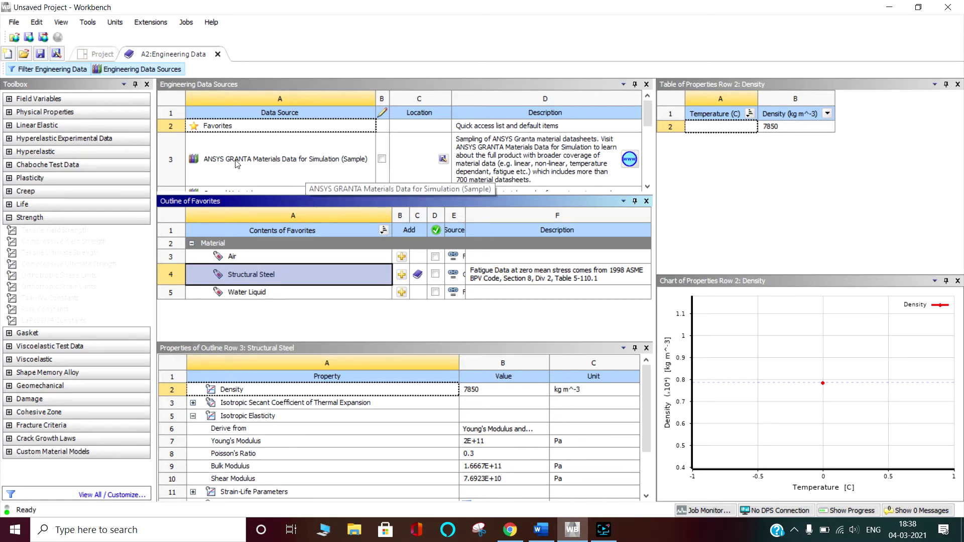
left_click(646, 187)
left_click(646, 187)
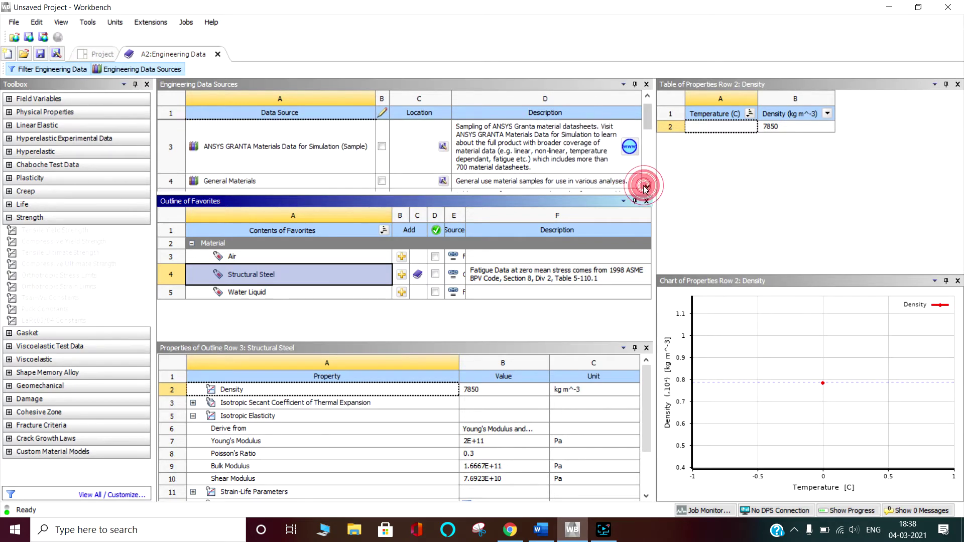
left_click(646, 187)
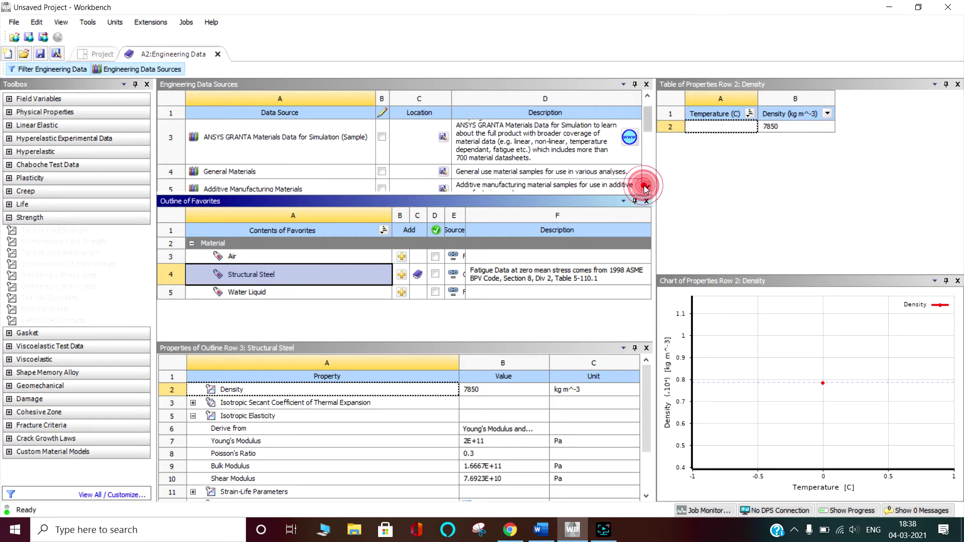
left_click(237, 169)
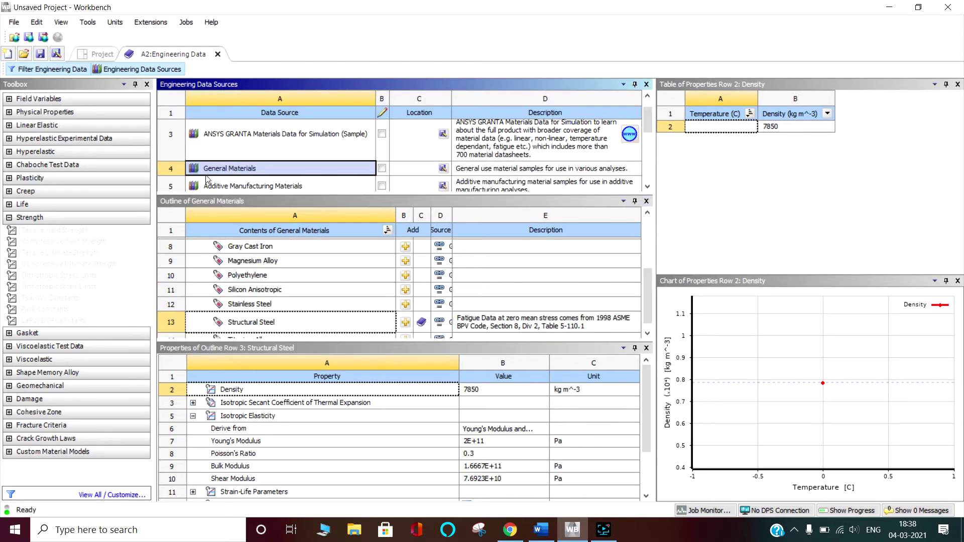
scroll(289, 292, "down", 1)
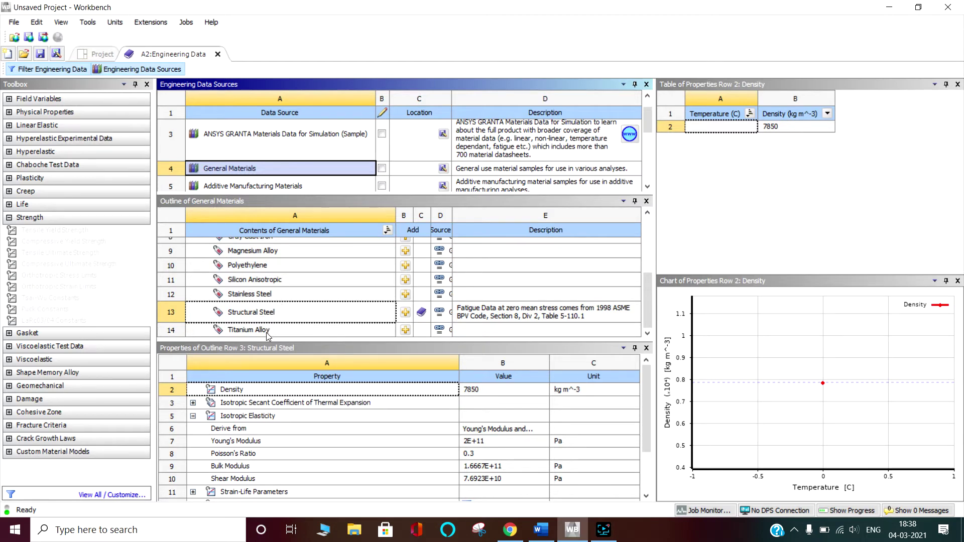
left_click(406, 331)
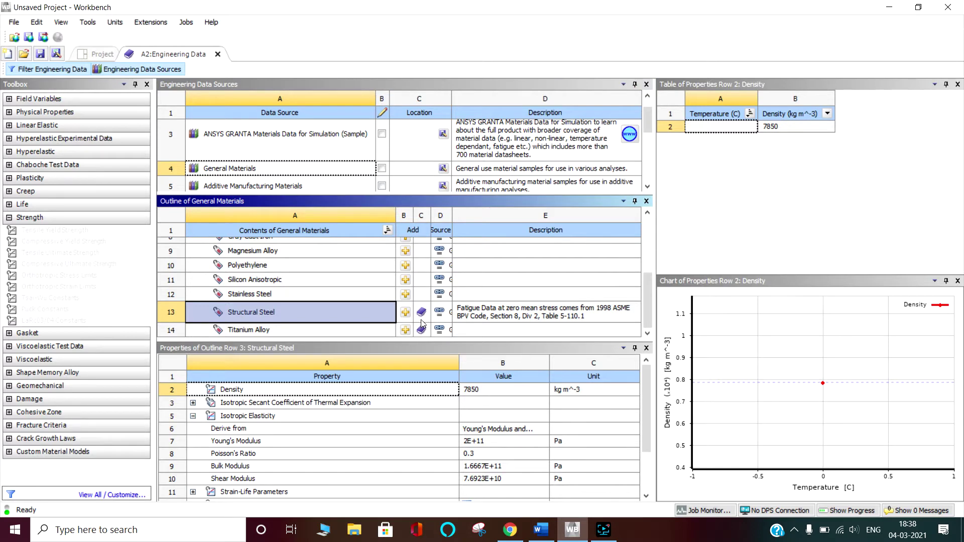
left_click(140, 71)
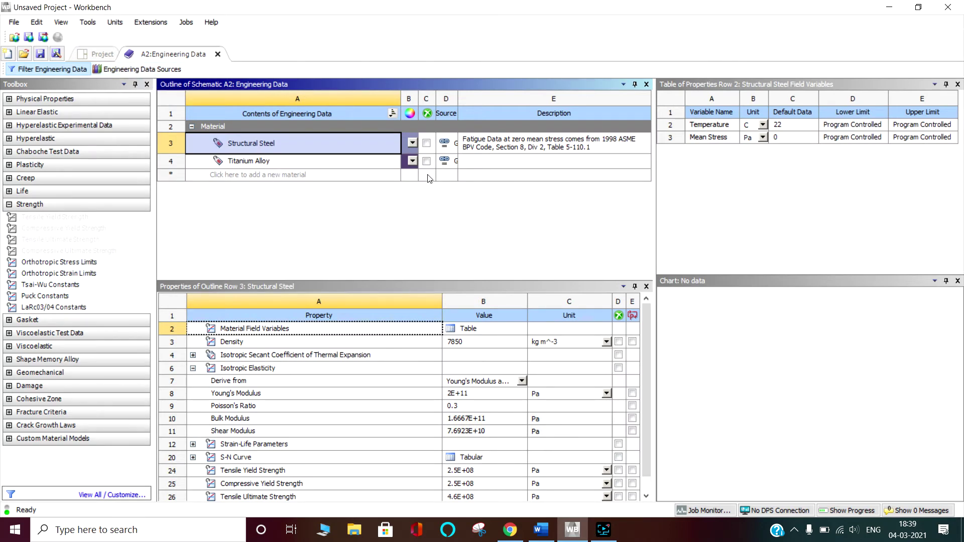
left_click(321, 210)
left_click(99, 55)
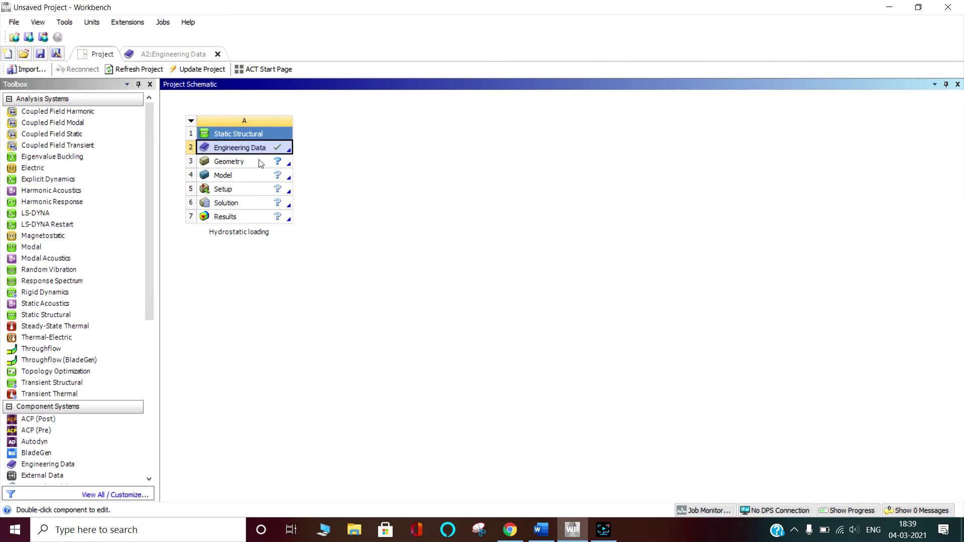
Step: Create a new SpaceClaim geometry for the Hydrostatic loading system
left_click(261, 164)
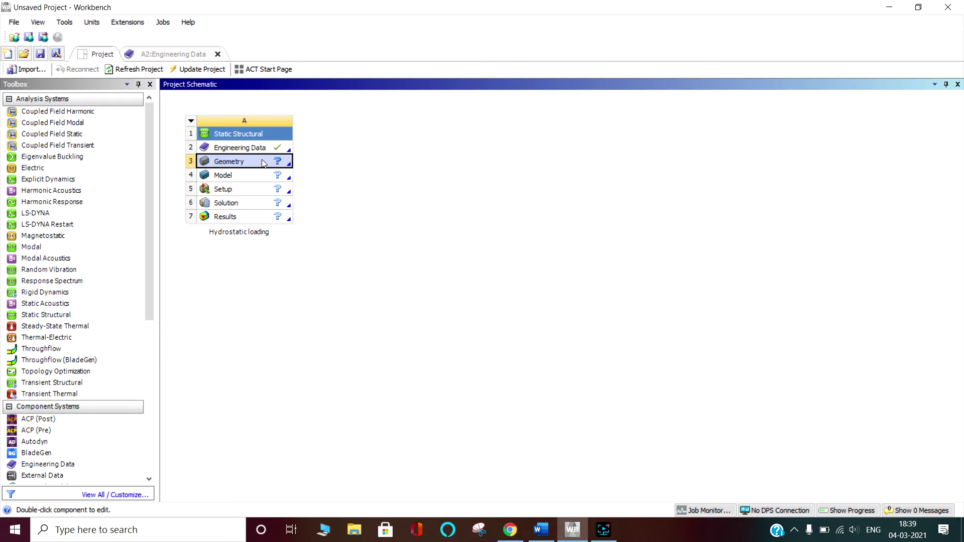
right_click(263, 163)
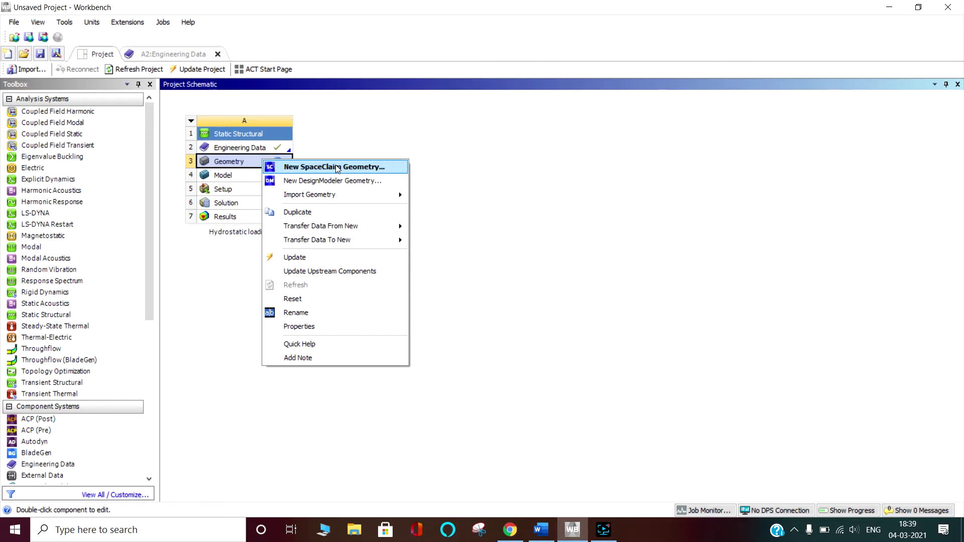
left_click(337, 167)
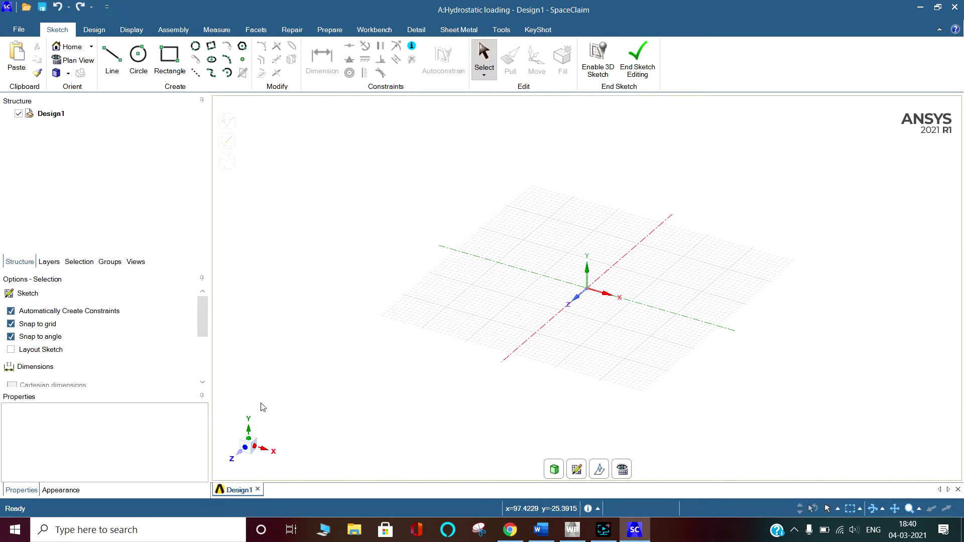
Step: Set the XY plane as the sketch plane of the new design
left_click(247, 450)
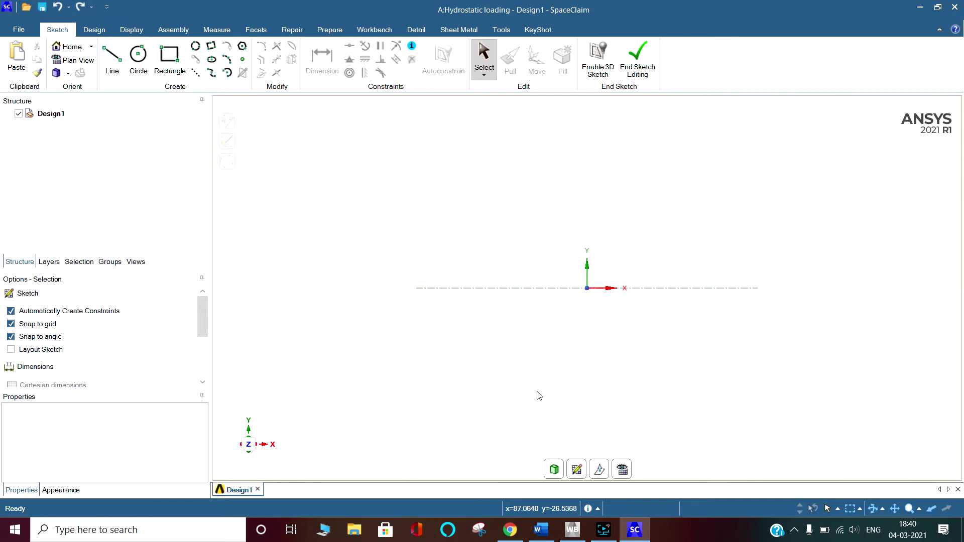
left_click(576, 470)
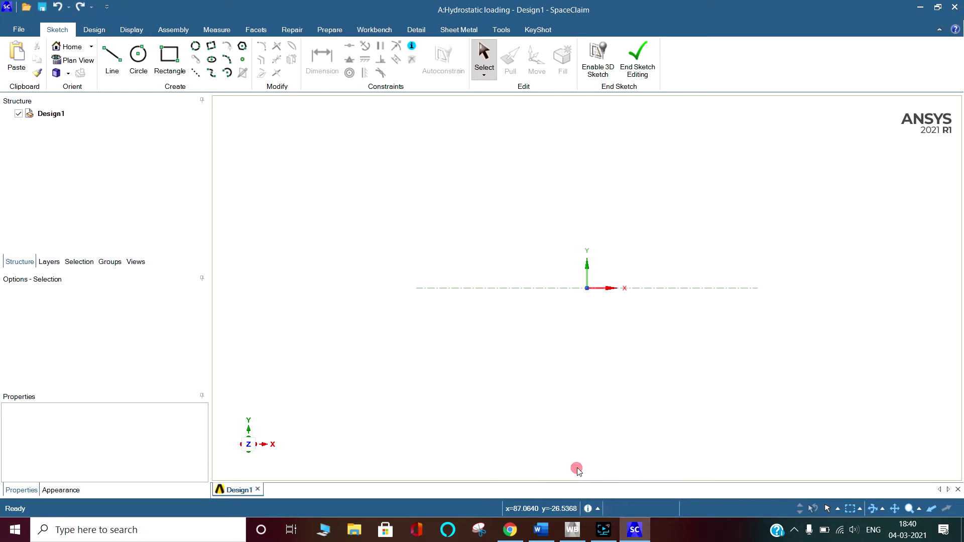
left_click(512, 230)
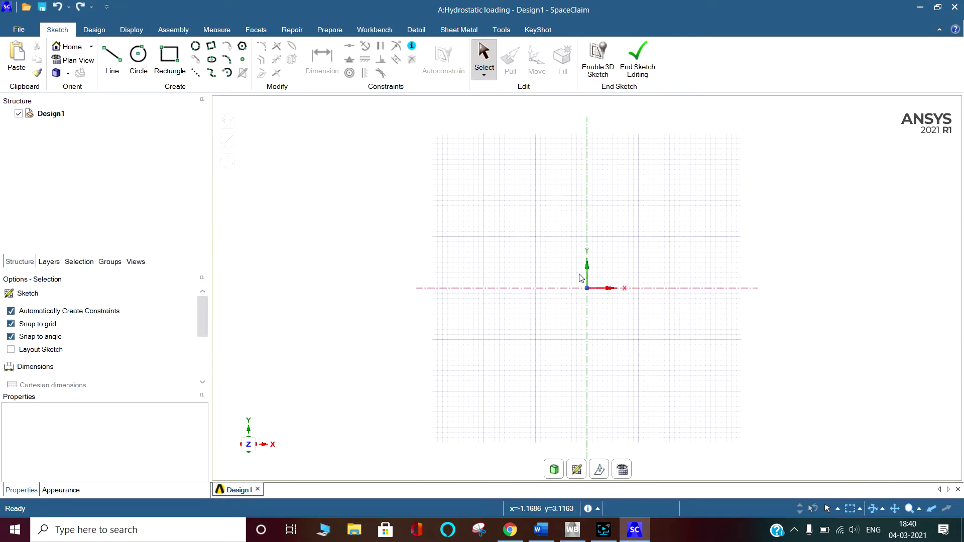
Step: Sketch a rectangle defined from its center at the origin, 100 mm wide and 300 mm high
left_click(171, 60)
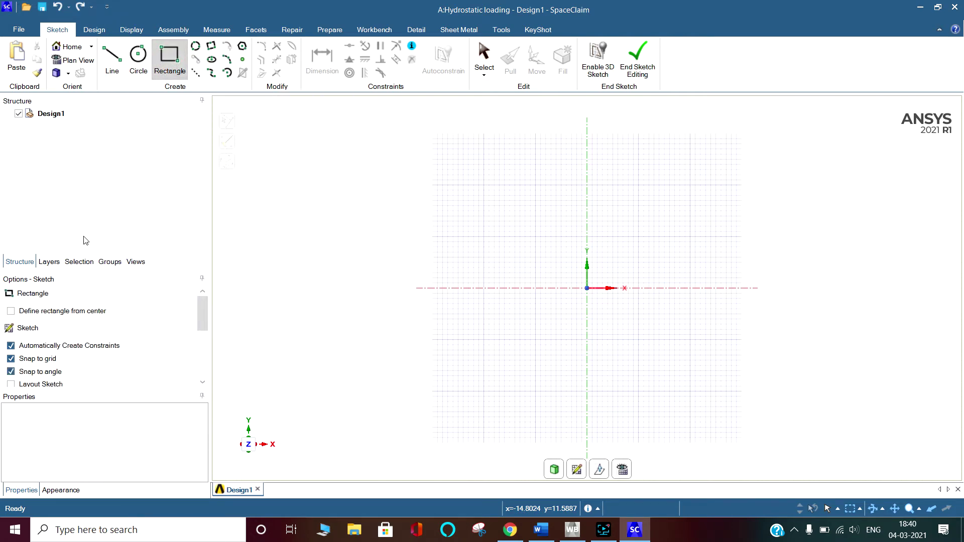
left_click(10, 311)
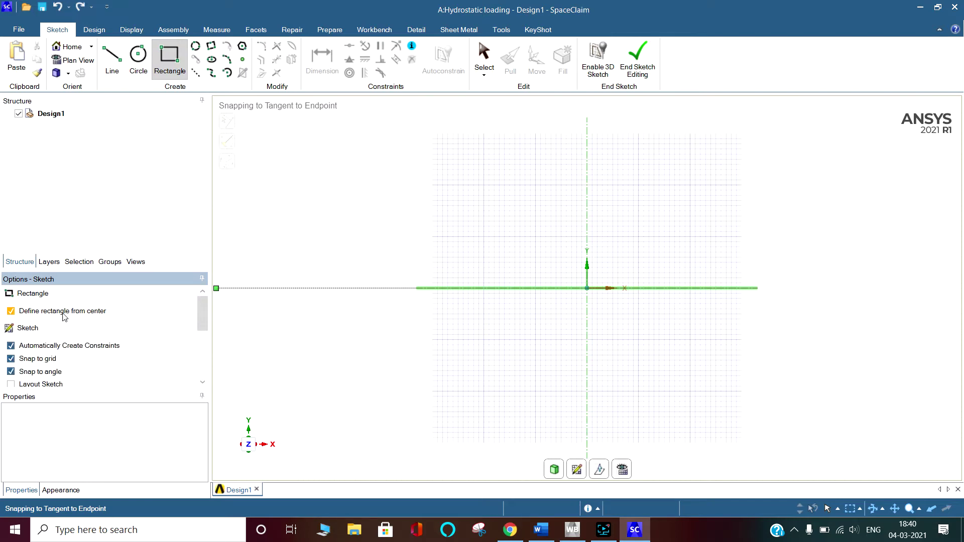
left_click(587, 289)
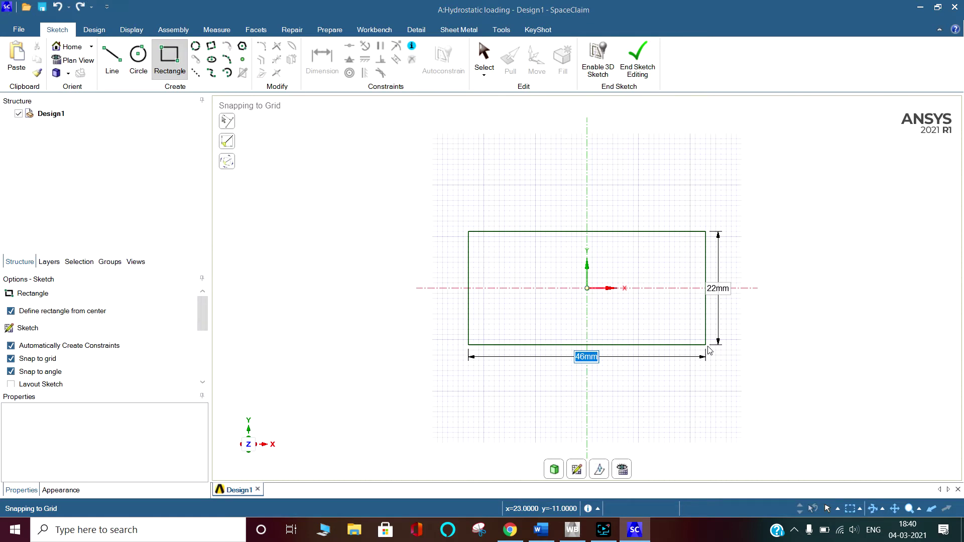
type("100")
key("Tab")
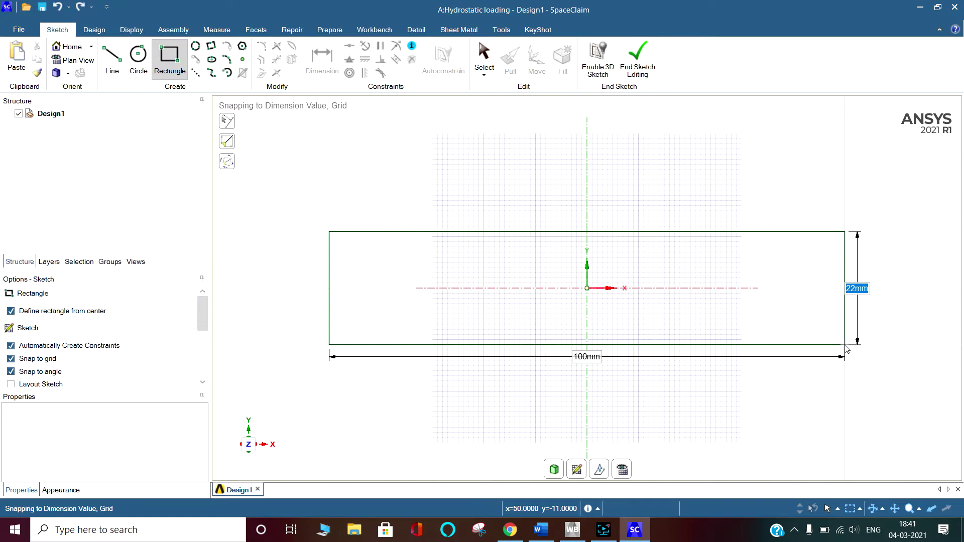
type("300")
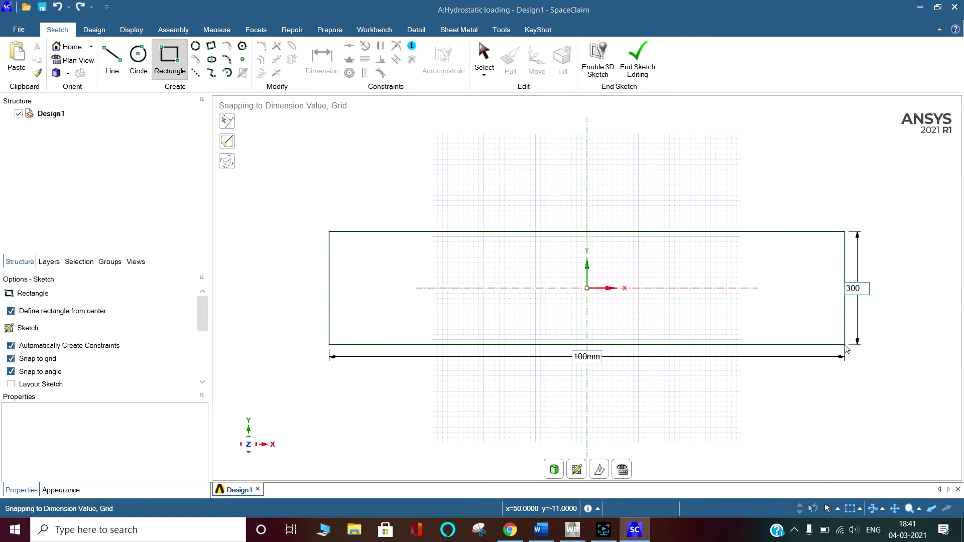
key("Return")
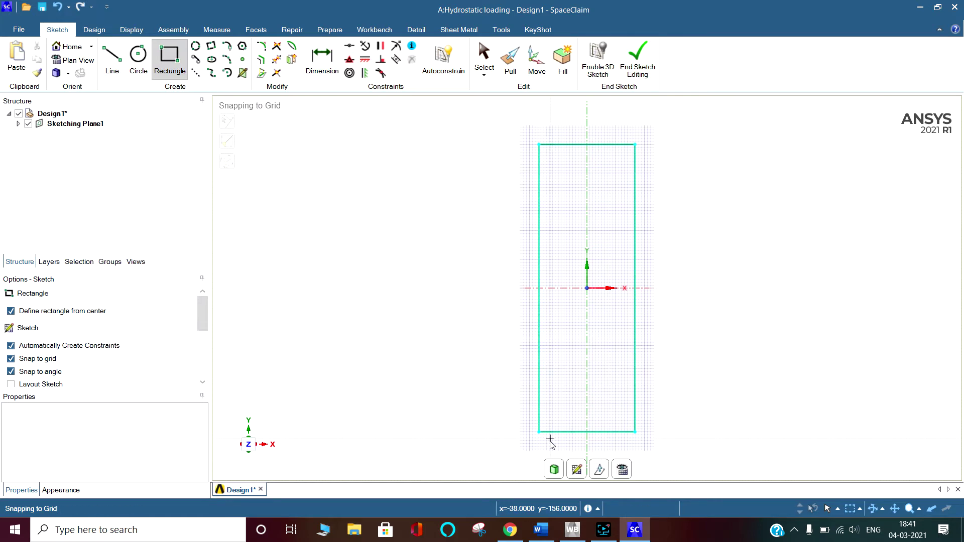
Step: Turn the rectangle sketch into a surface and pull its face 2 mm into a solid
left_click(555, 469)
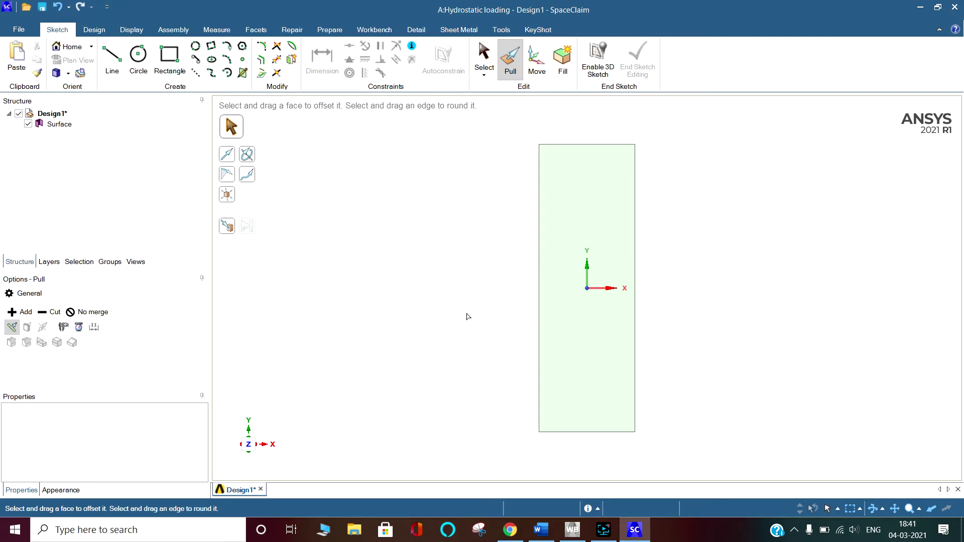
middle_click_drag(466, 315, 519, 279)
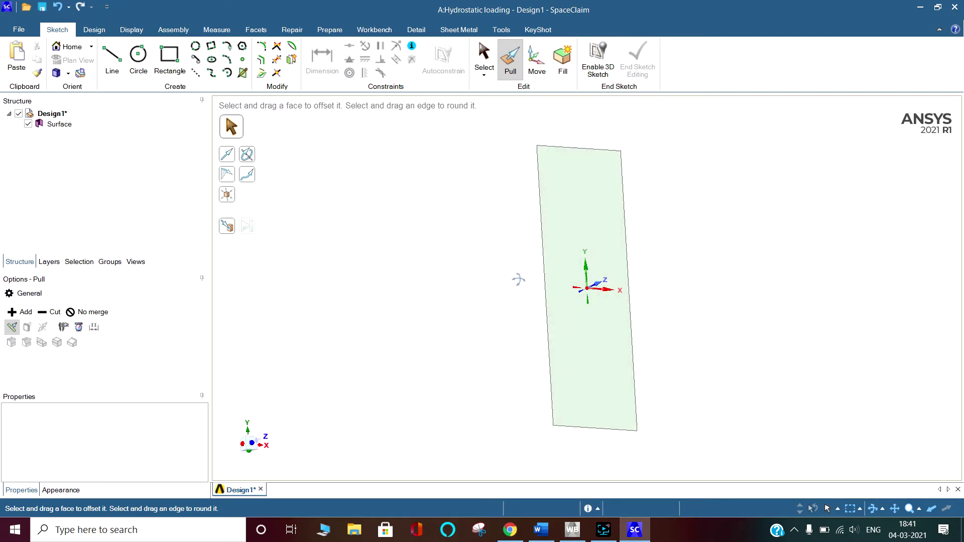
left_click(564, 233)
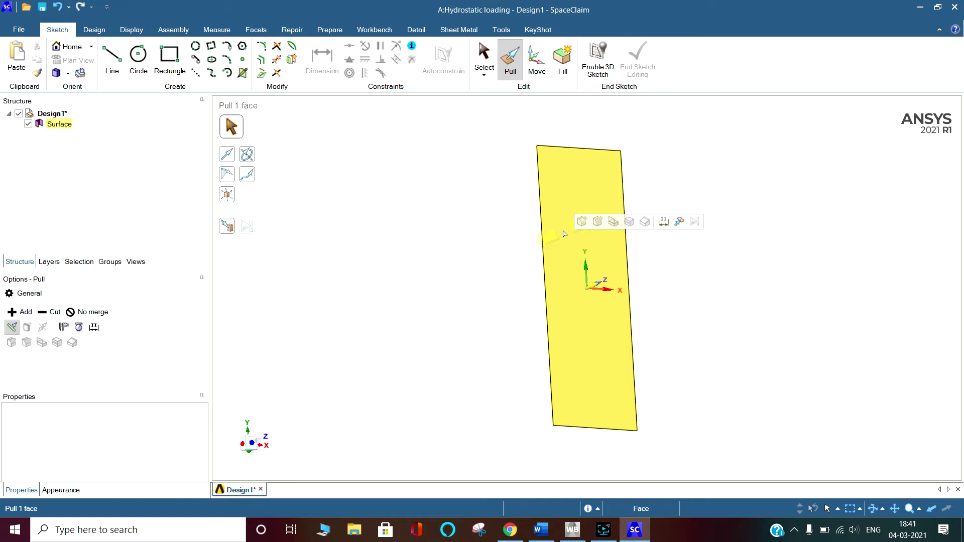
left_click(478, 301)
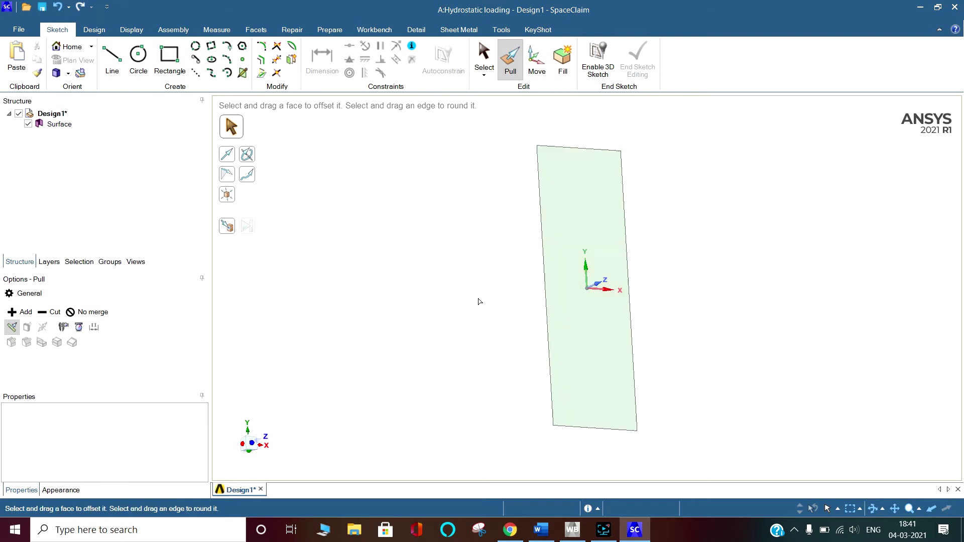
middle_click_drag(478, 301, 508, 314)
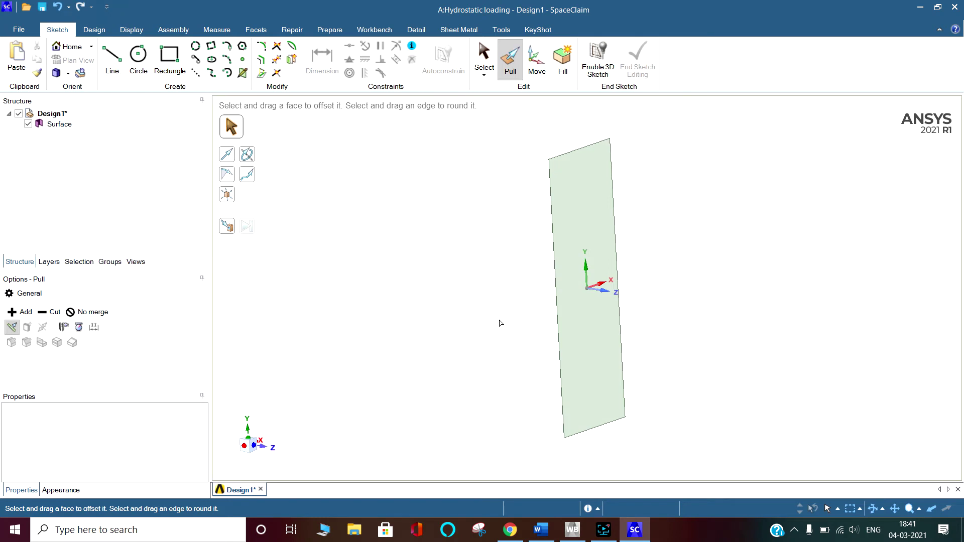
left_click(587, 241)
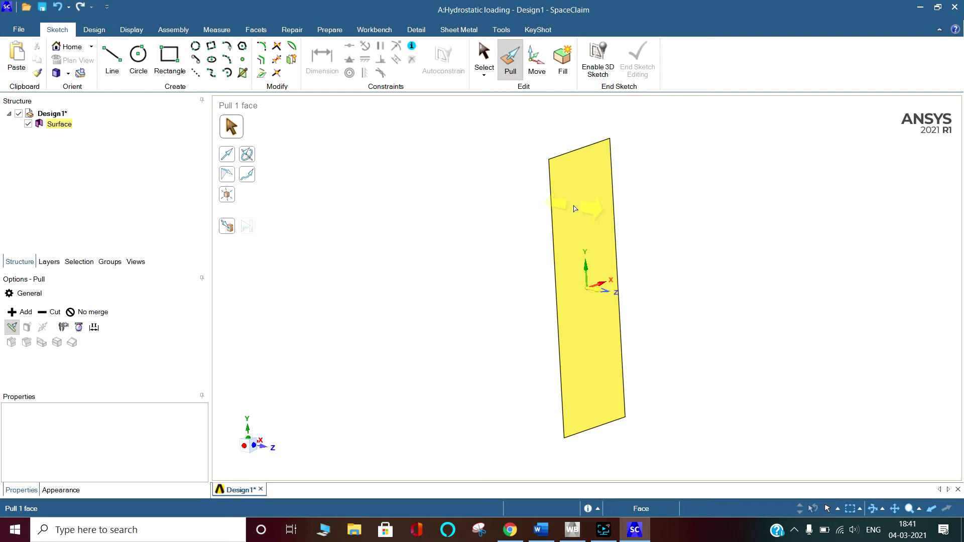
key("space")
type("2")
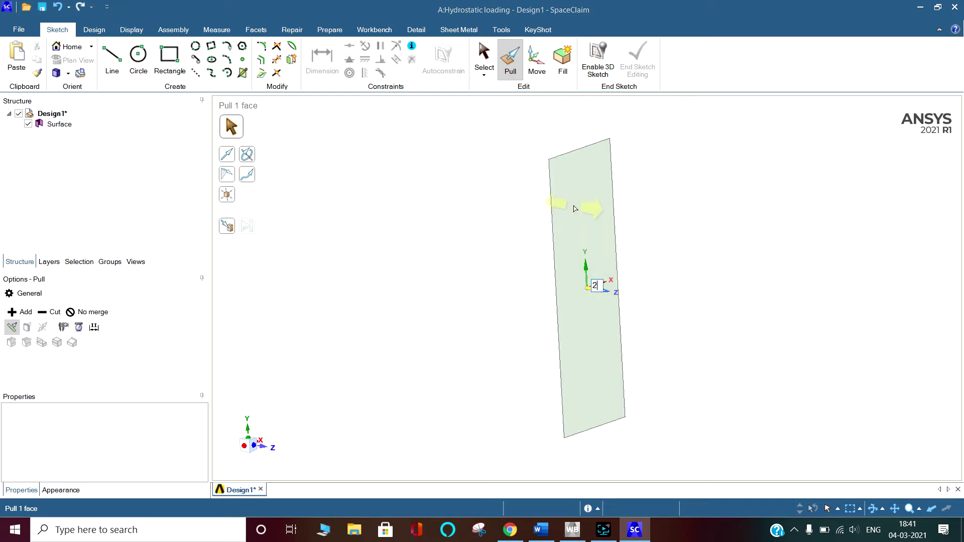
key("Return")
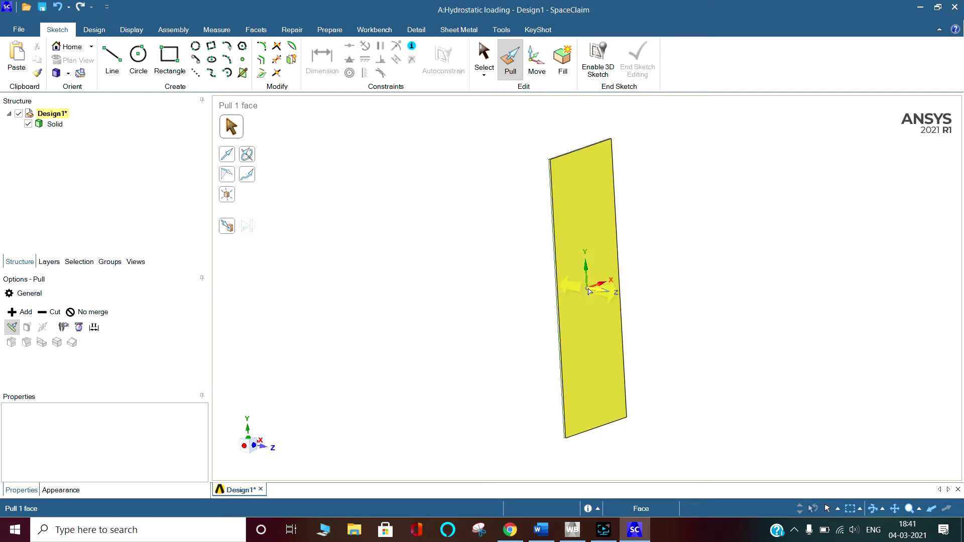
key("Escape")
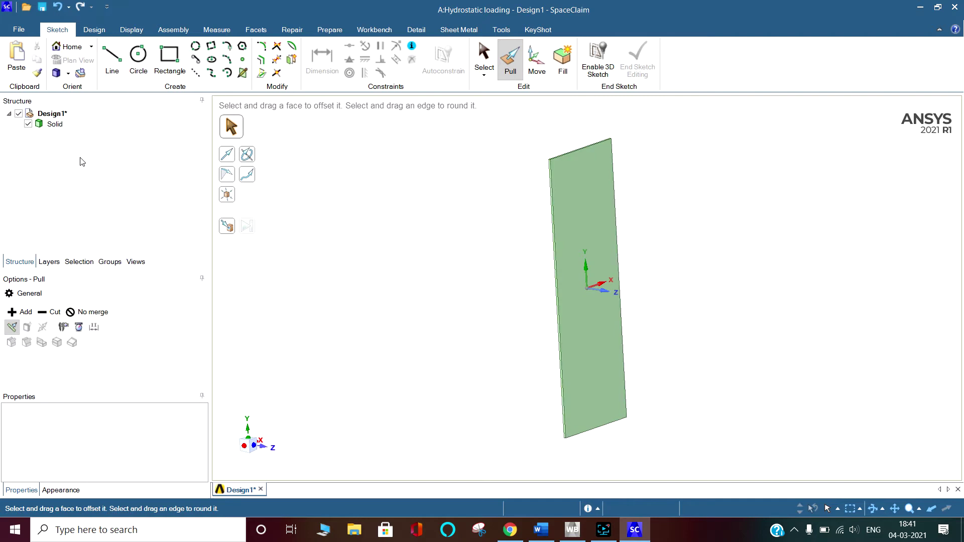
Step: Rename the solid body in the structure tree as "Plate"
left_click(56, 124)
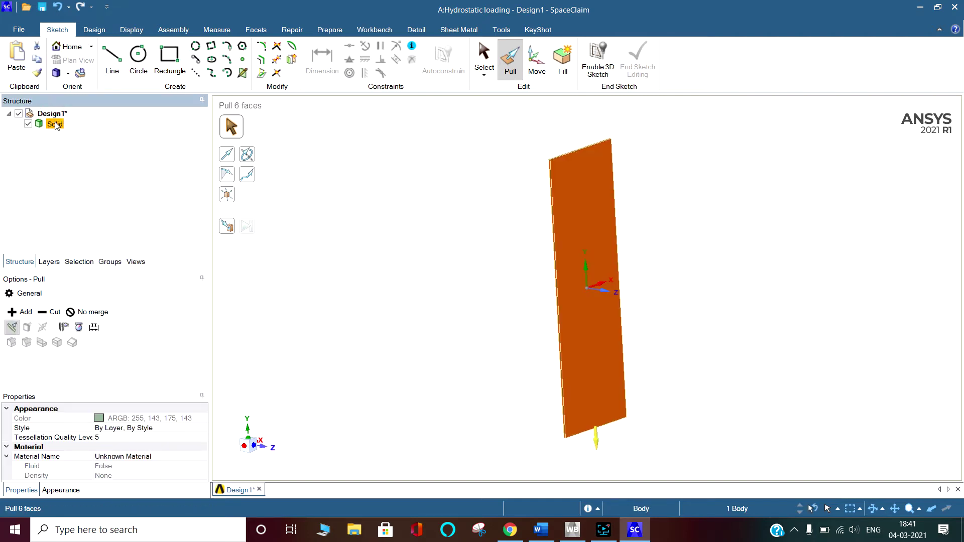
left_click(377, 204)
key("s")
left_click(432, 253)
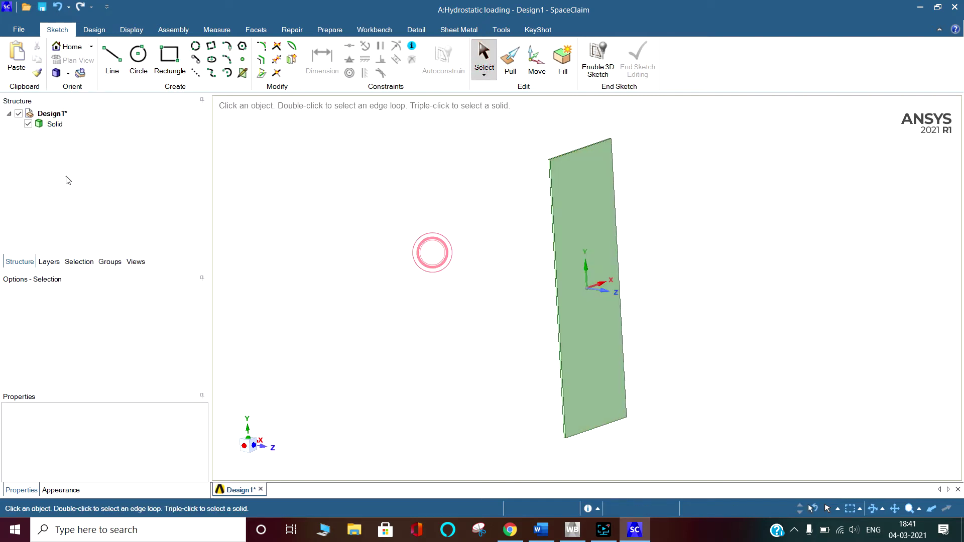
left_click(58, 124)
left_click(57, 124)
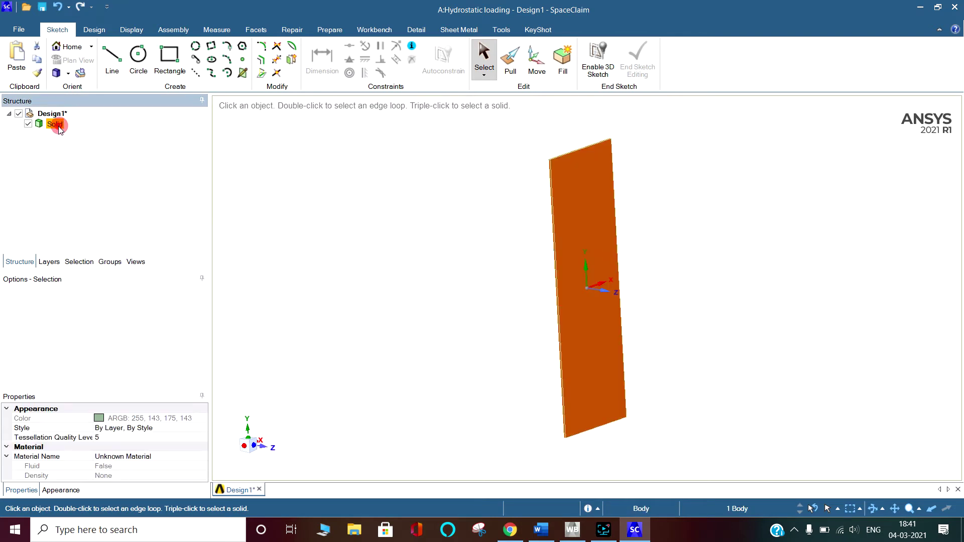
right_click(56, 125)
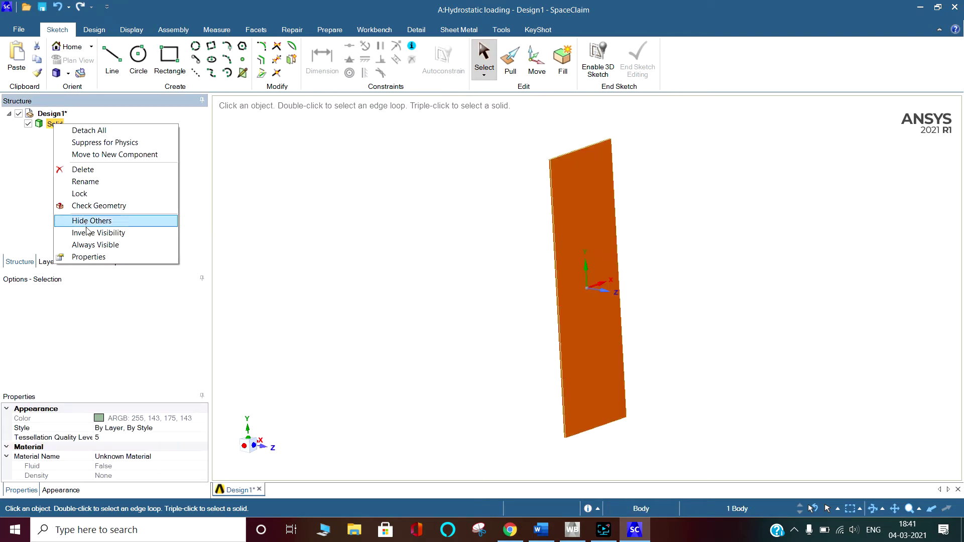
left_click(76, 181)
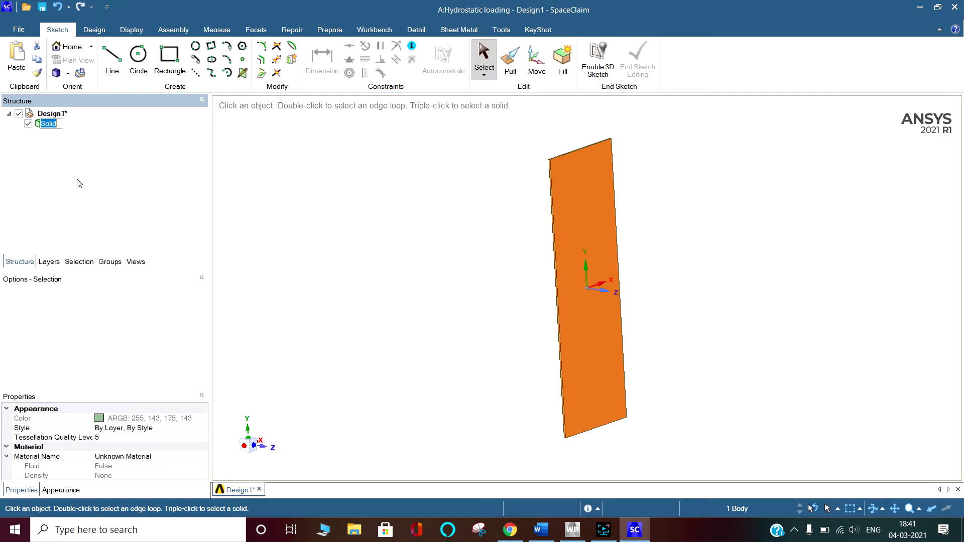
key("shift")
type("Plate")
left_click(330, 190)
left_click(102, 156)
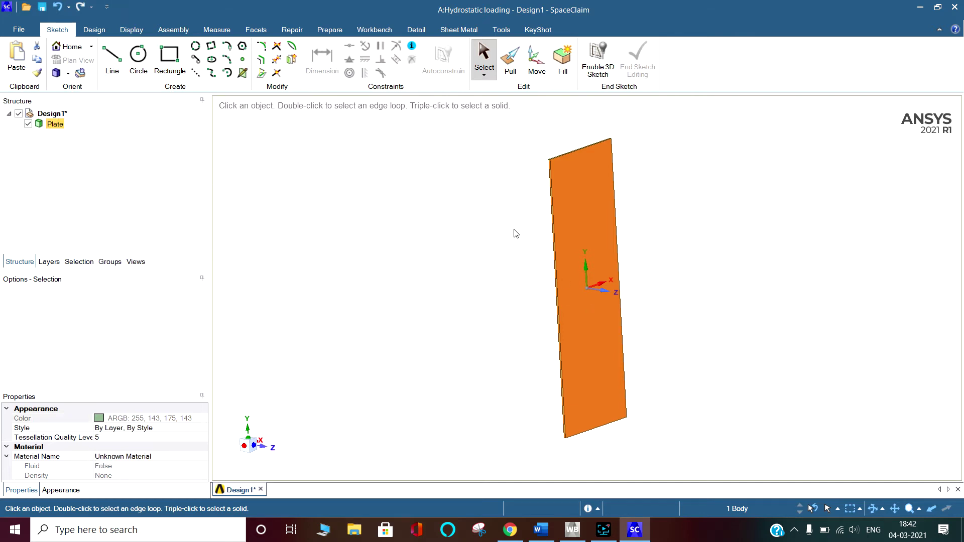
left_click(18, 30)
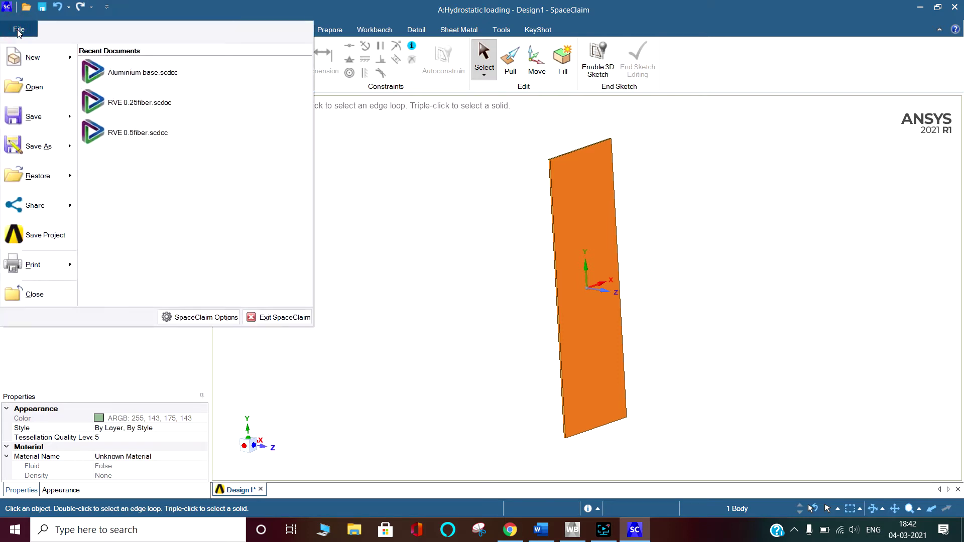
mouse_move(69, 150)
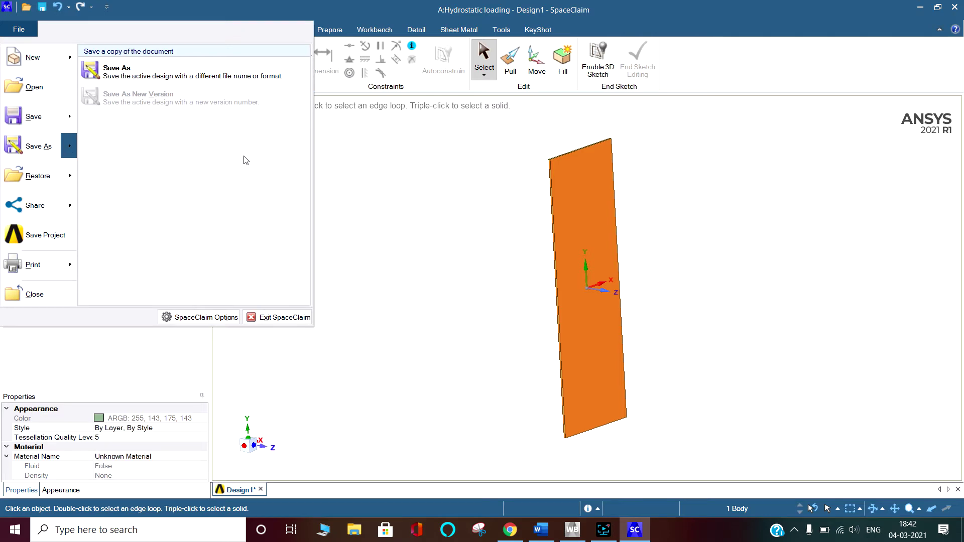
left_click(366, 188)
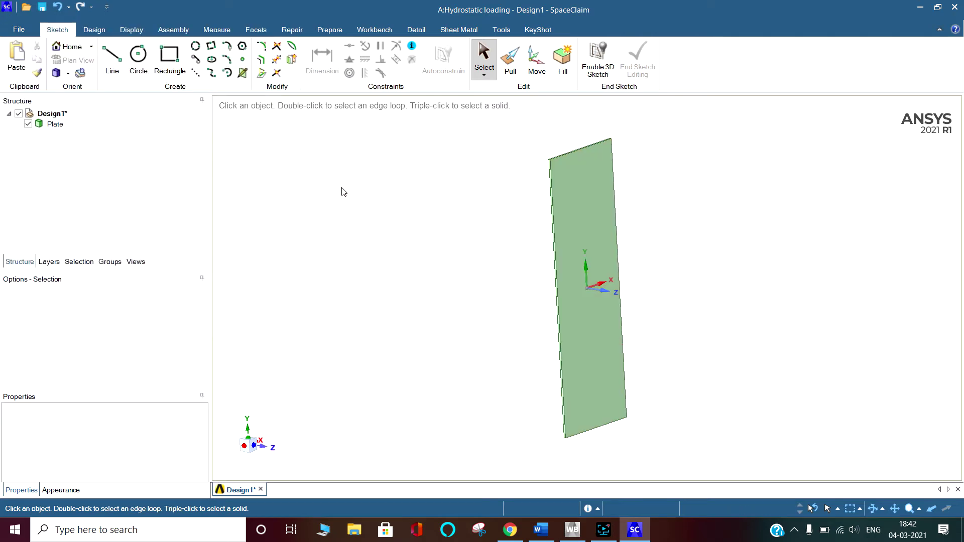
Step: Switch to ANSYS Workbench and open the Model of the Hydrostatic loading system in Mechanical
left_click(572, 529)
left_click(360, 286)
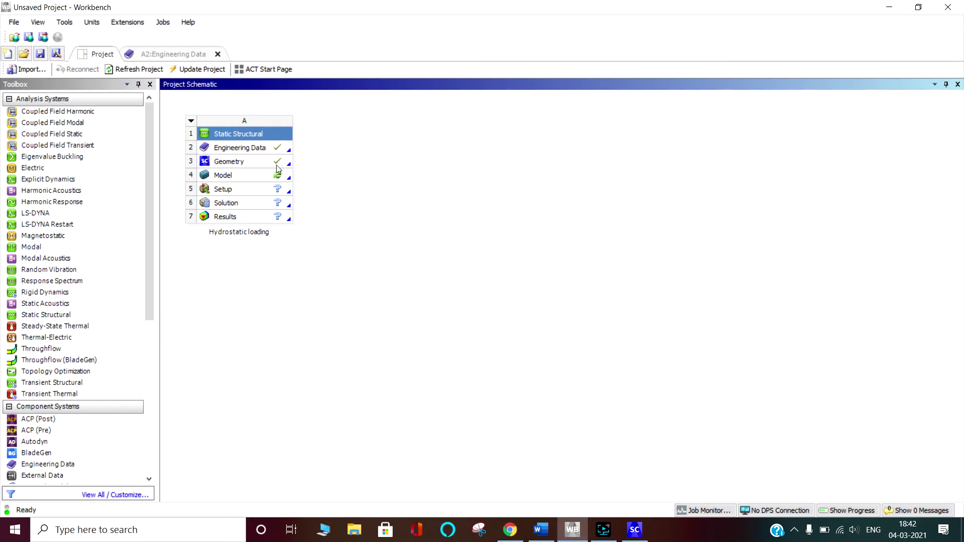
left_click(273, 176)
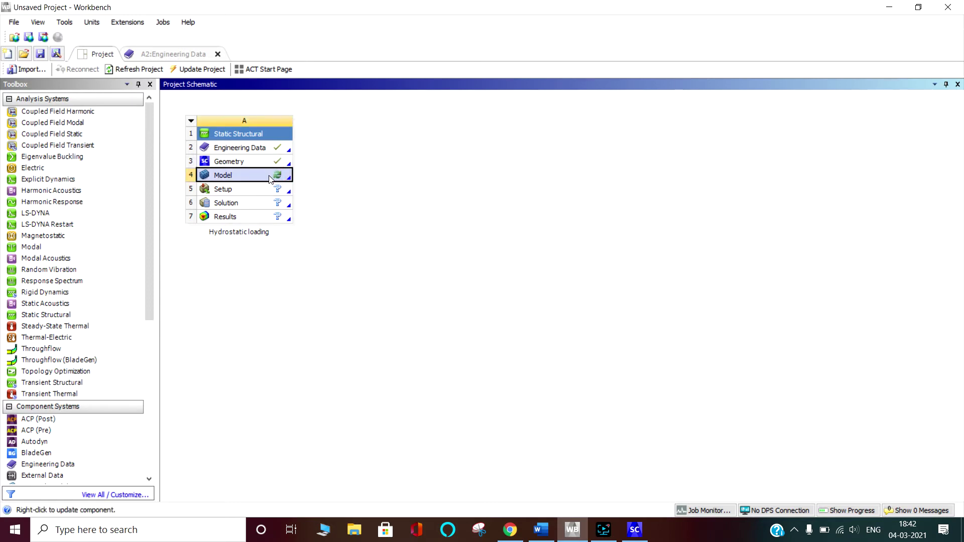
right_click(270, 177)
left_click(300, 184)
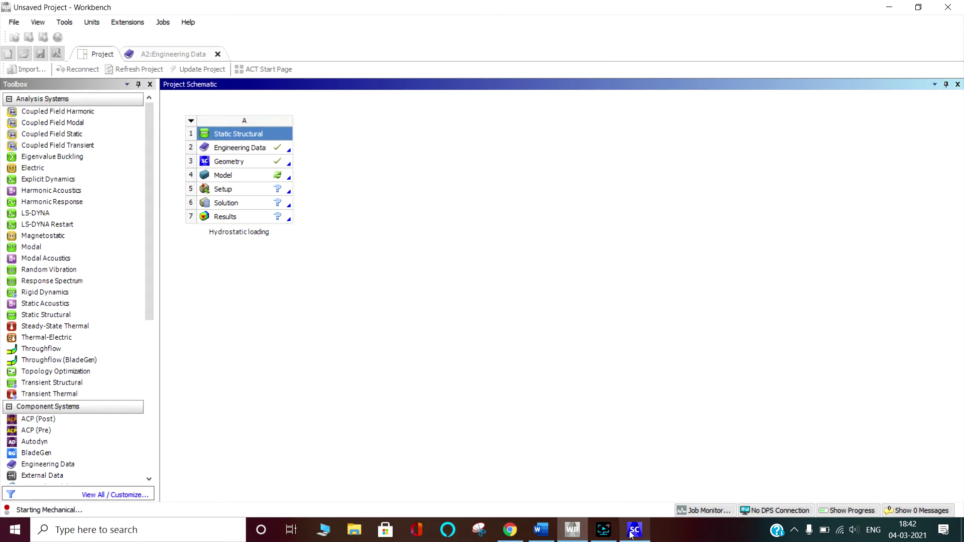
mouse_move(637, 536)
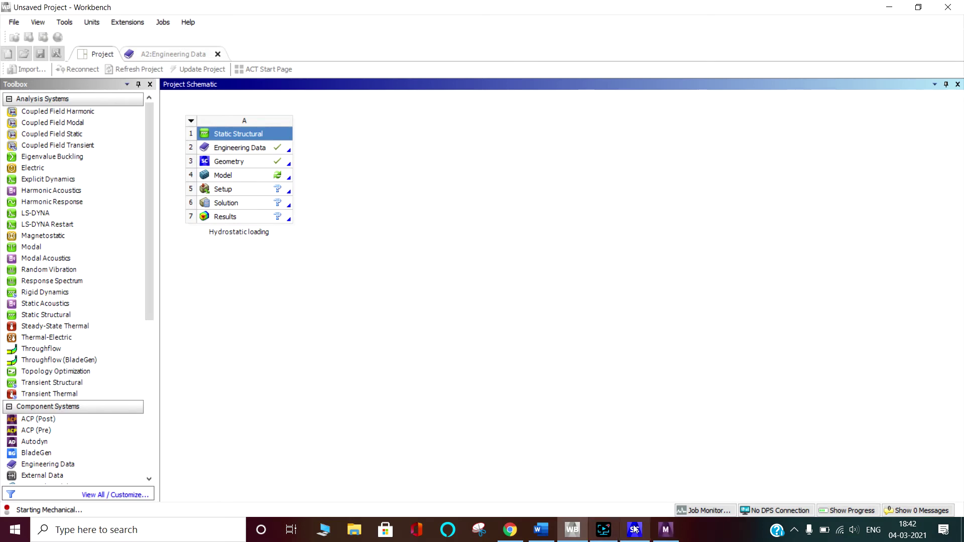
left_click(666, 531)
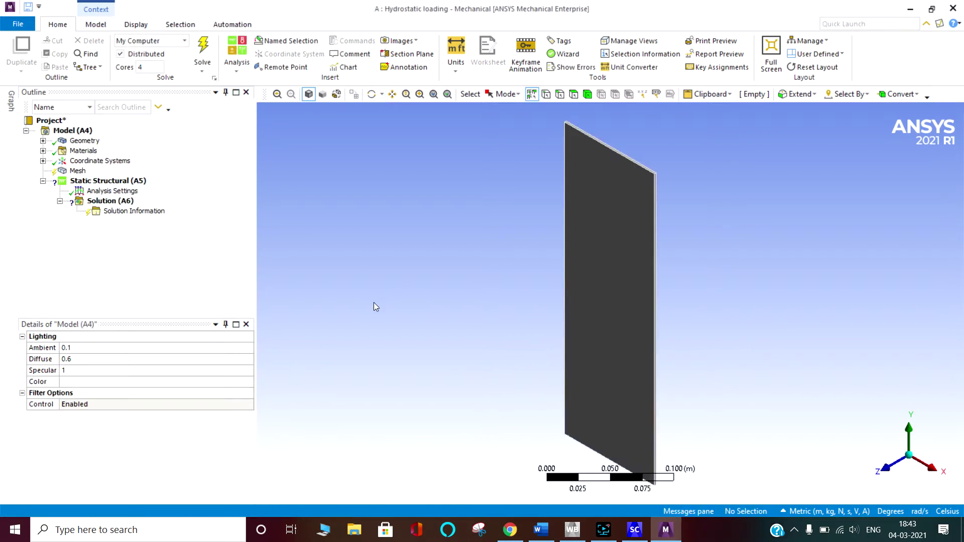
Step: Check the materials available for assignment to the Plate body without changing its current material
middle_click_drag(485, 280, 525, 258)
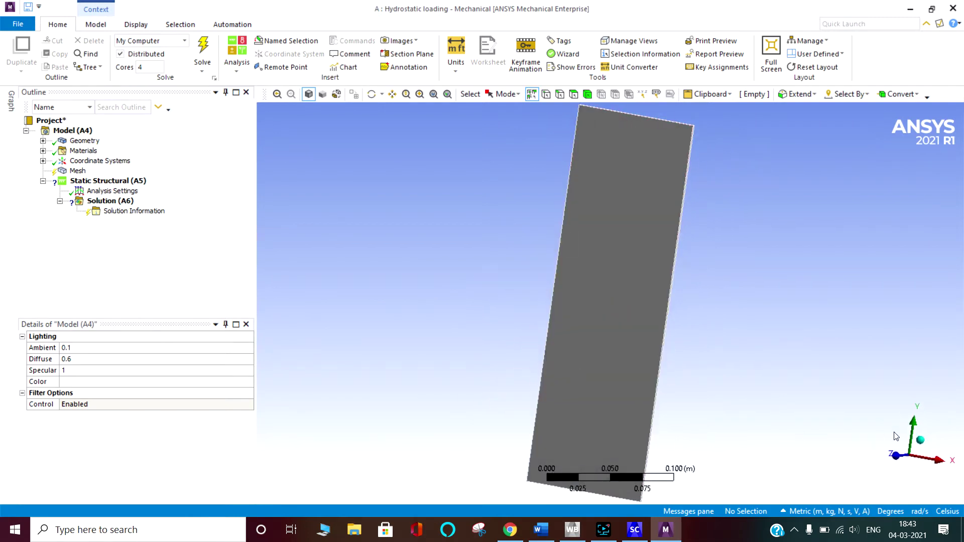
left_click(893, 456)
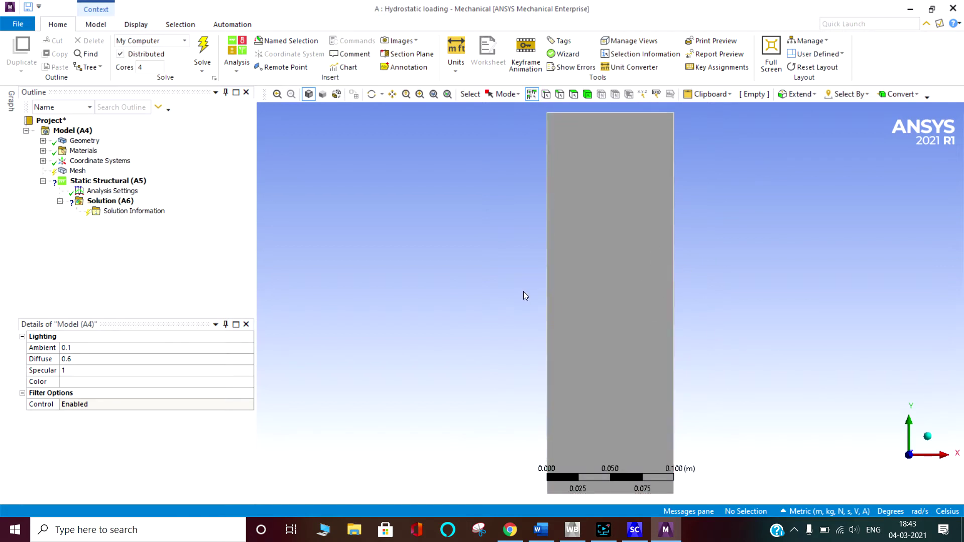
scroll(522, 290, "down", 1)
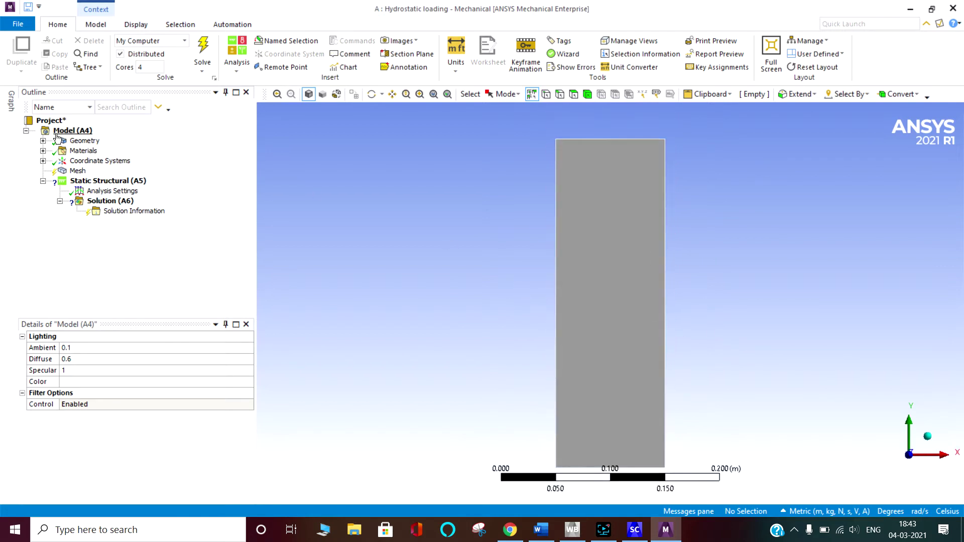
left_click(44, 140)
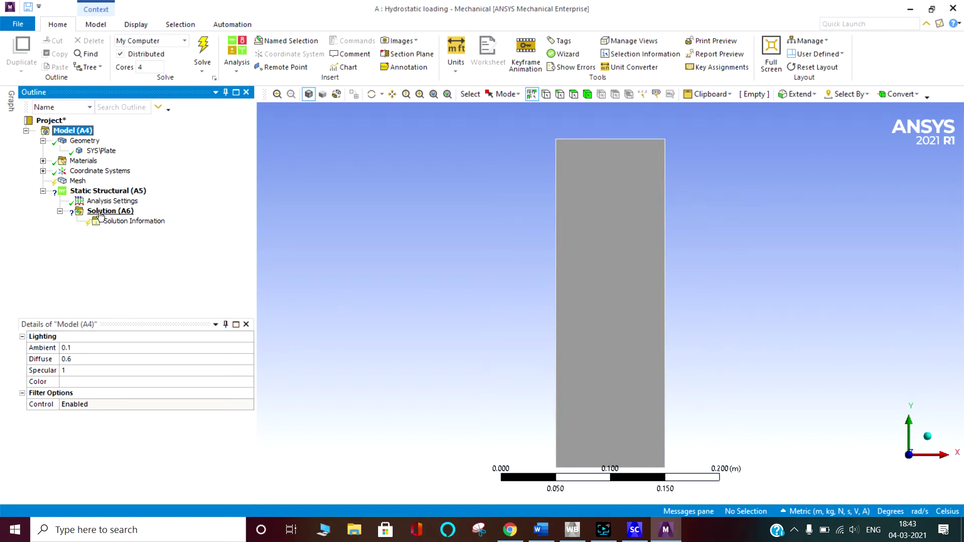
left_click(103, 151)
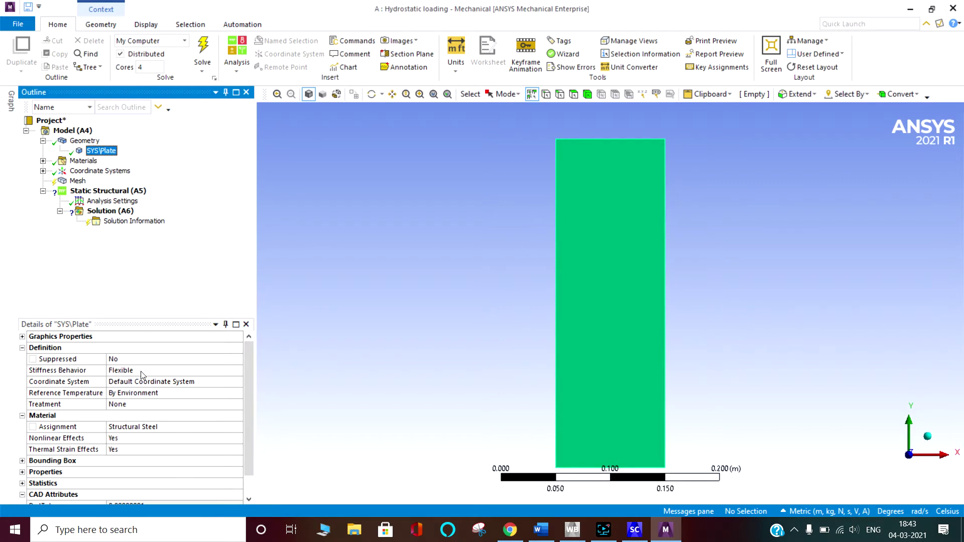
left_click(168, 427)
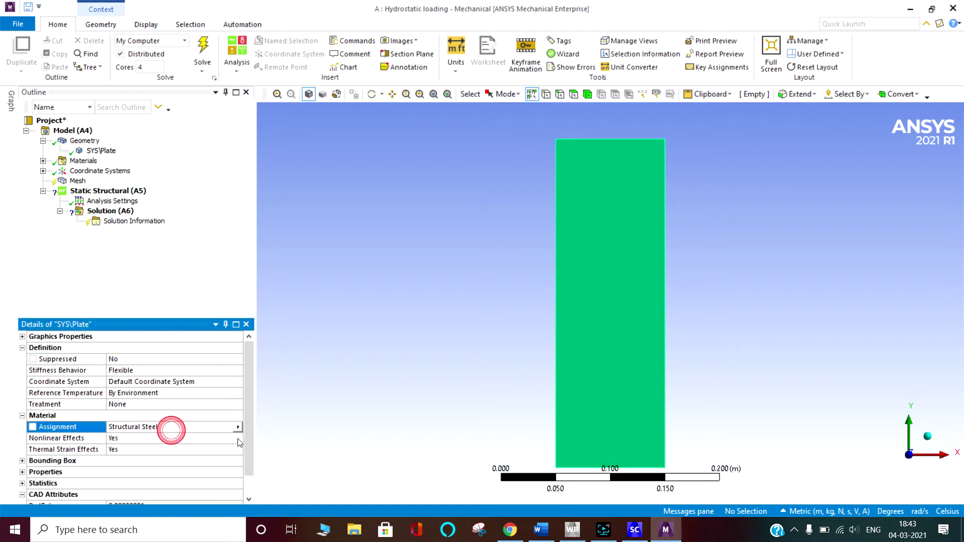
left_click(238, 427)
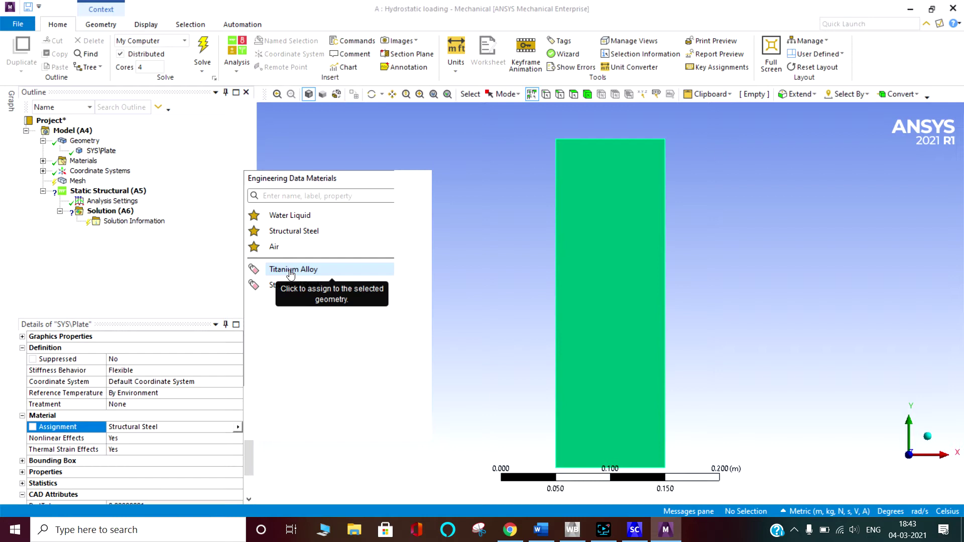
left_click(181, 428)
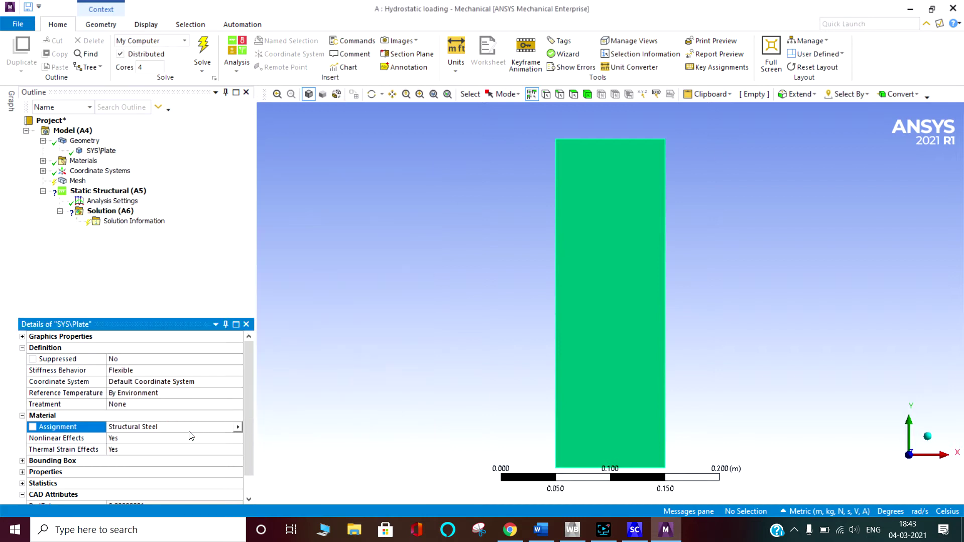
Step: Review the engineering data of Structural Steel among the model's materials
left_click(43, 160)
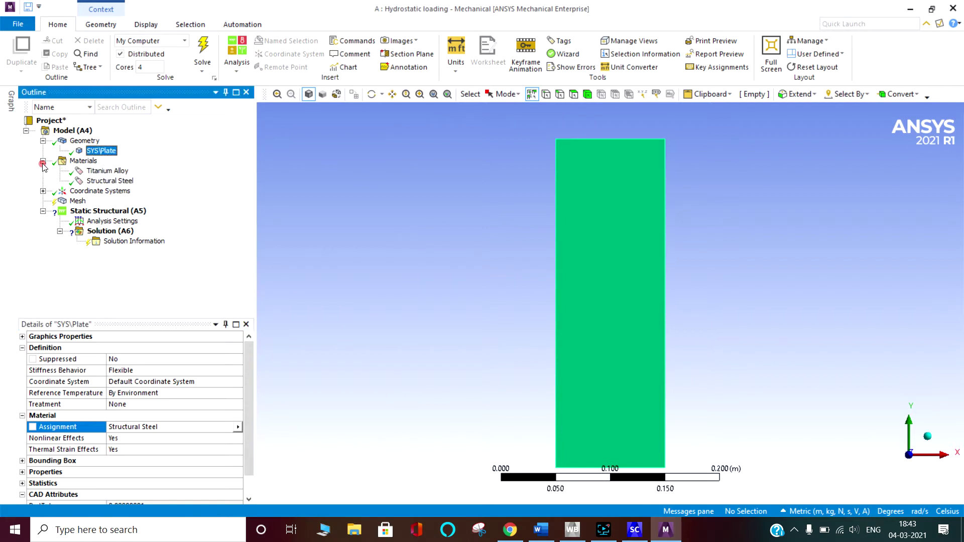
left_click(113, 181)
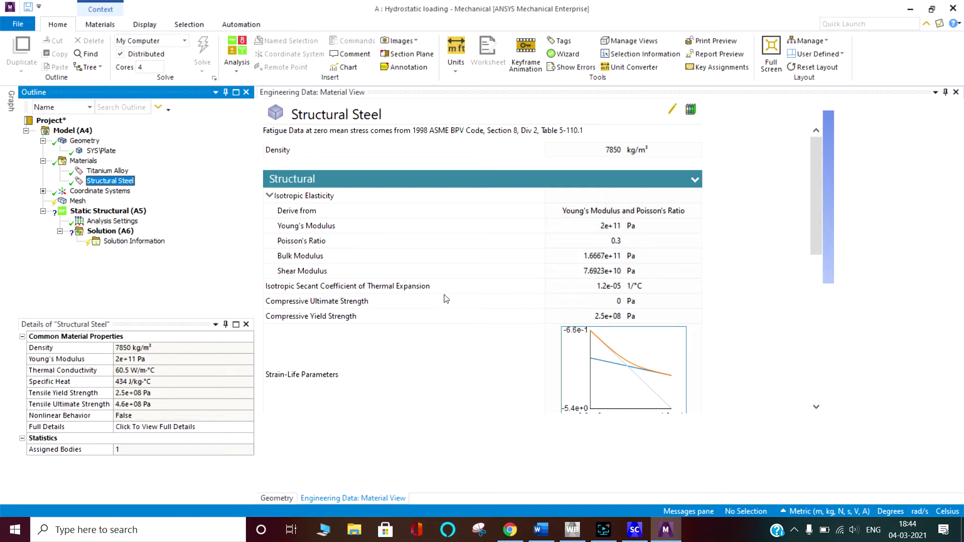
left_click(43, 161)
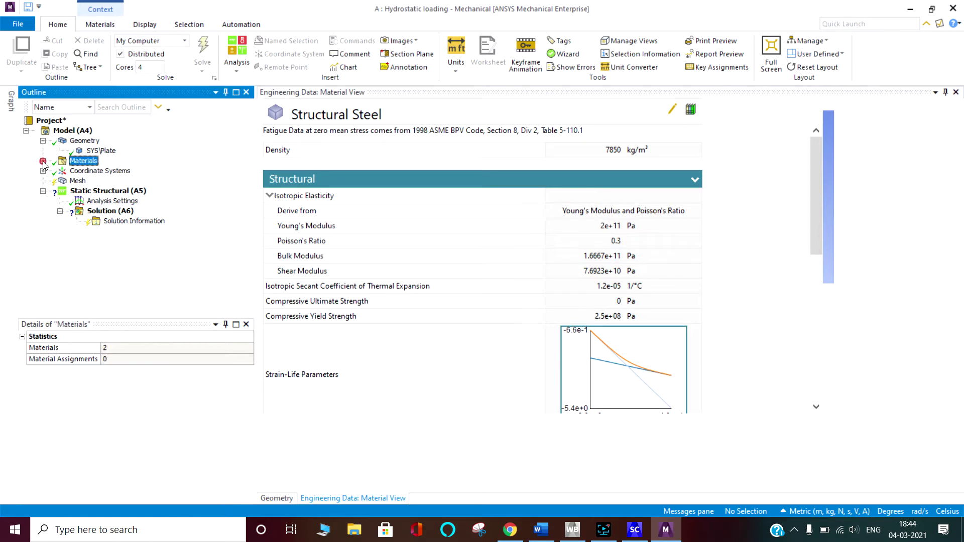
Step: Insert a Method control under Mesh and scope it to the plate body
left_click(78, 182)
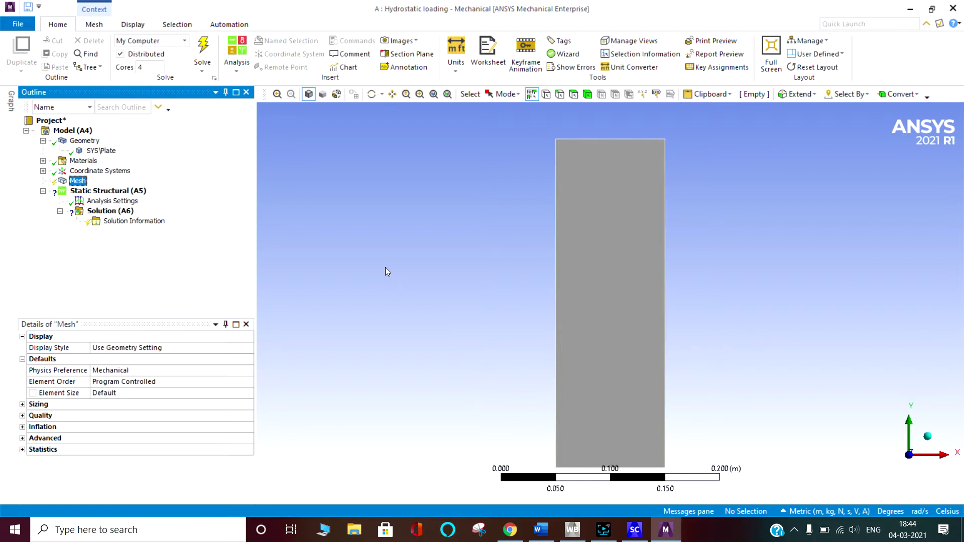
right_click(82, 182)
mouse_move(126, 187)
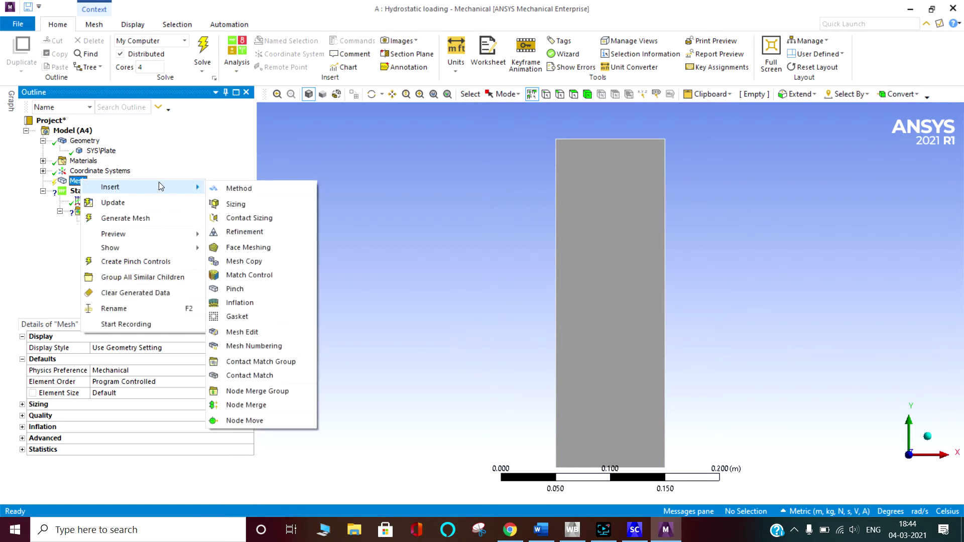
left_click(240, 189)
left_click(616, 212)
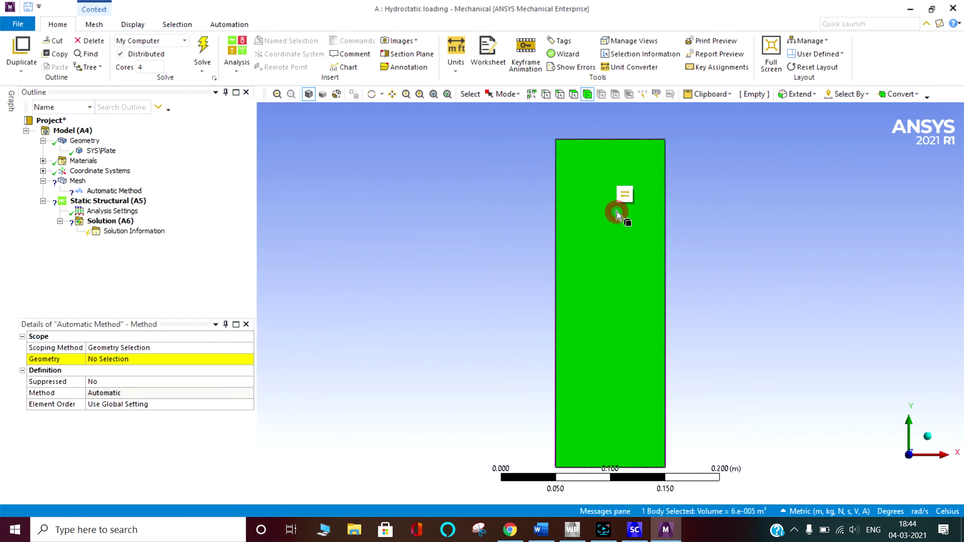
middle_click_drag(607, 211, 560, 181)
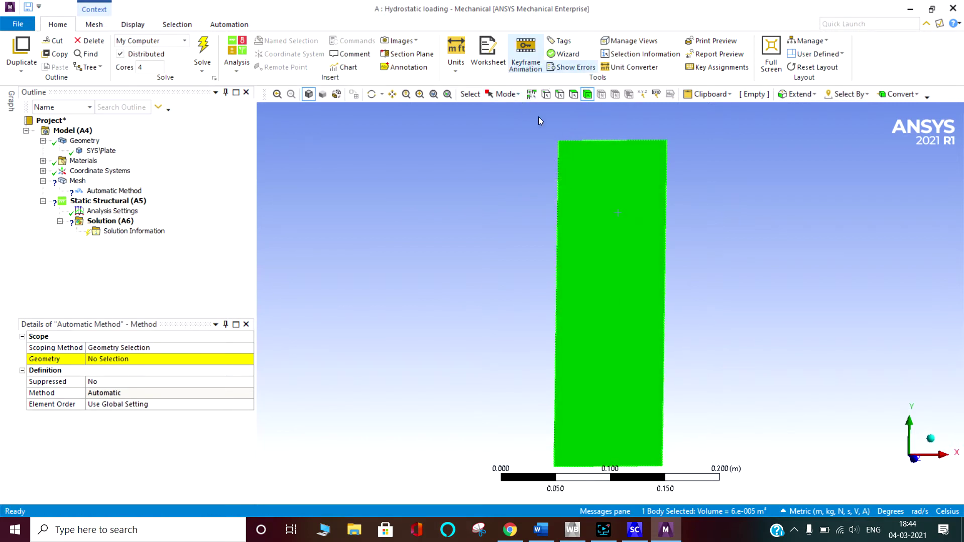
left_click(110, 359)
left_click(118, 360)
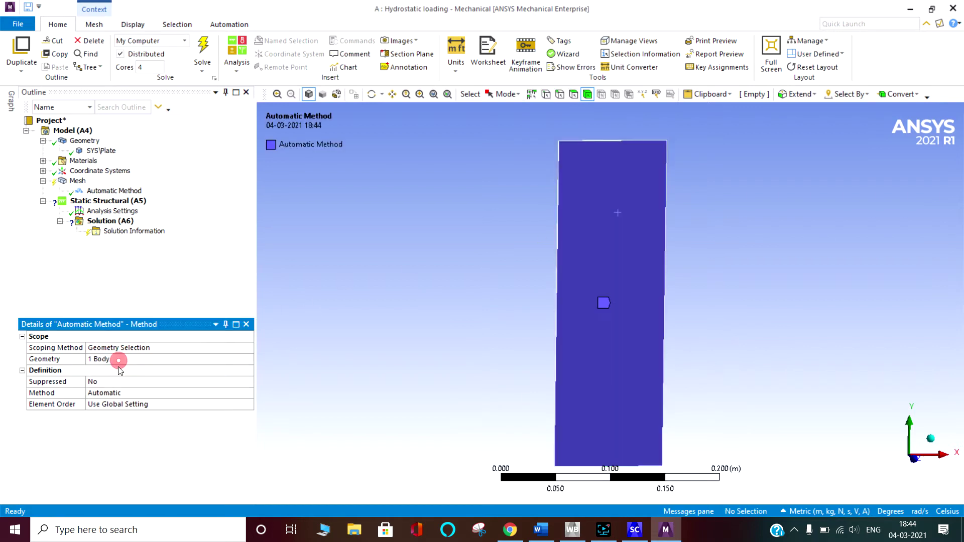
Step: Set the plate's mesh method to Sweep
left_click(122, 393)
left_click(249, 394)
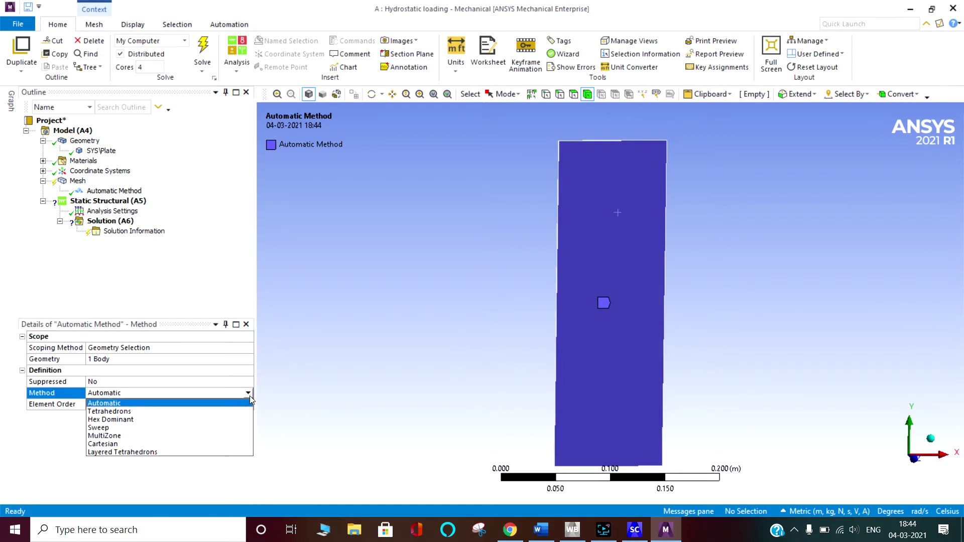
left_click(150, 427)
scroll(229, 416, "down", 1)
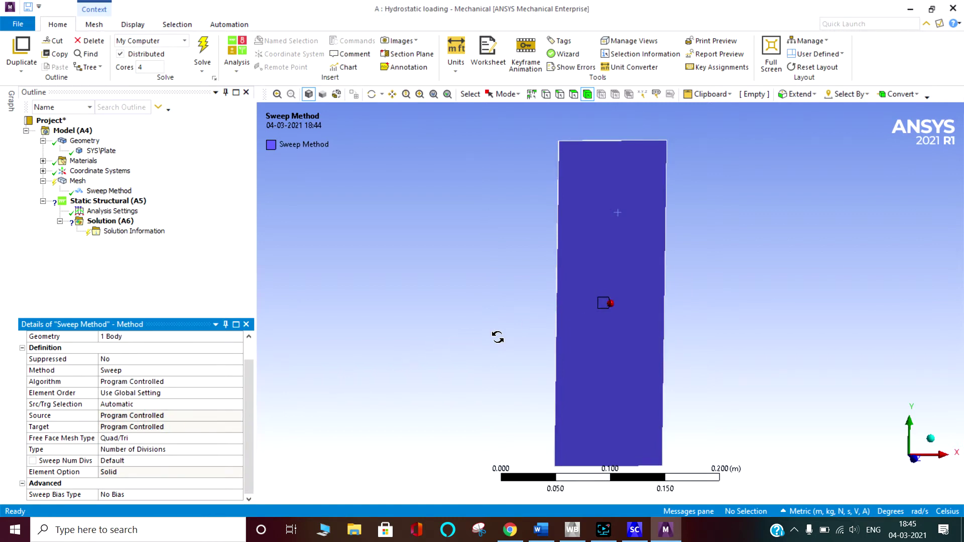
Step: Set the element order of the plate's Sweep Method to Linear
middle_click_drag(499, 333, 554, 415)
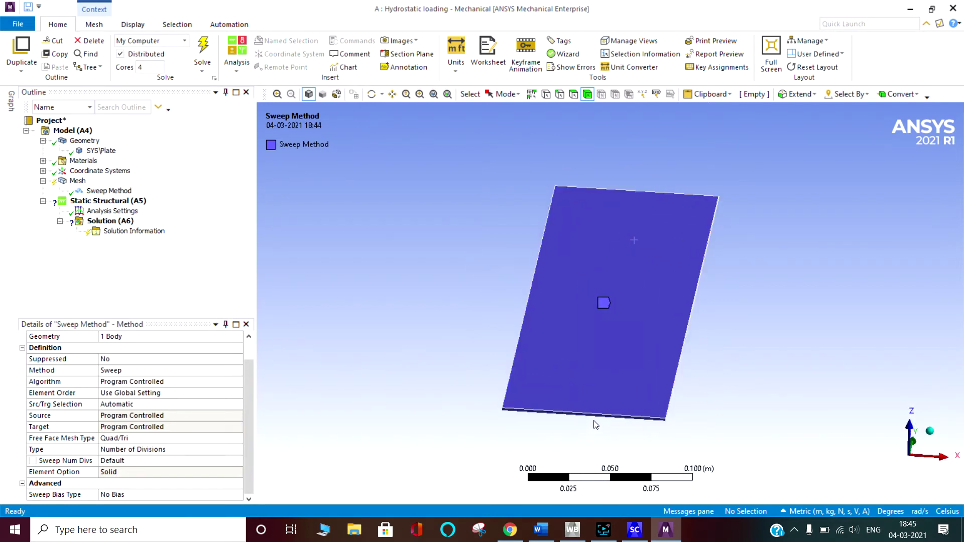
mouse_move(438, 281)
middle_mouse_down()
mouse_move(415, 283)
mouse_move(417, 365)
middle_mouse_up()
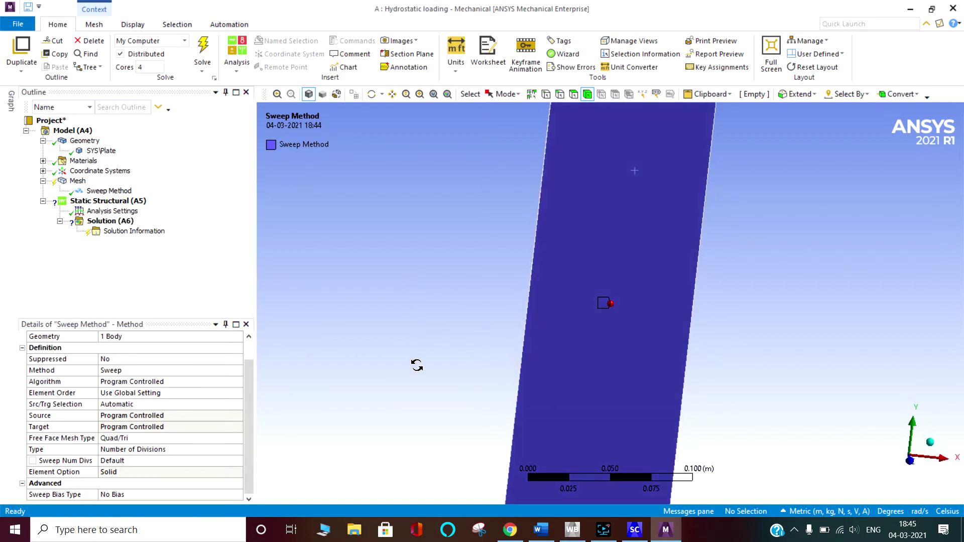
scroll(437, 336, "down", 2)
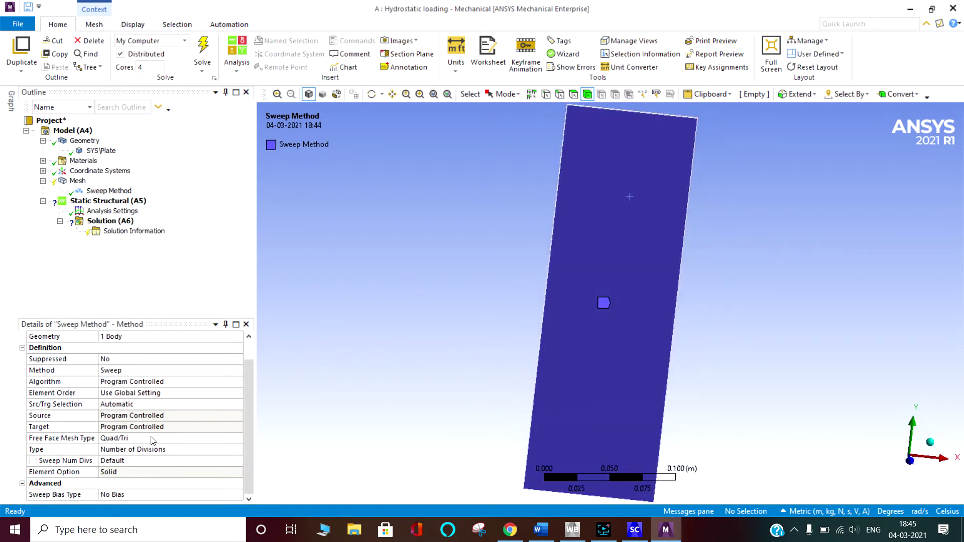
left_click(146, 472)
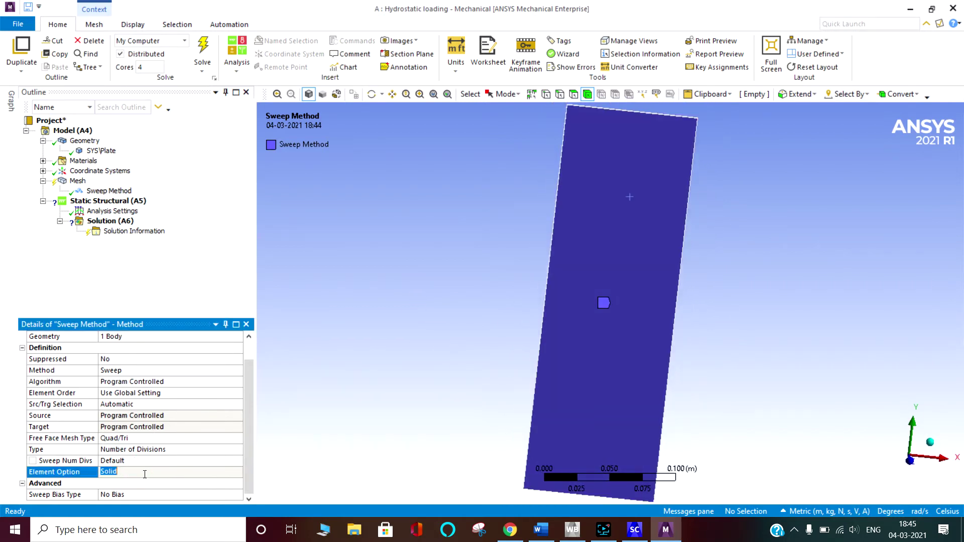
left_click(121, 472)
left_click(183, 396)
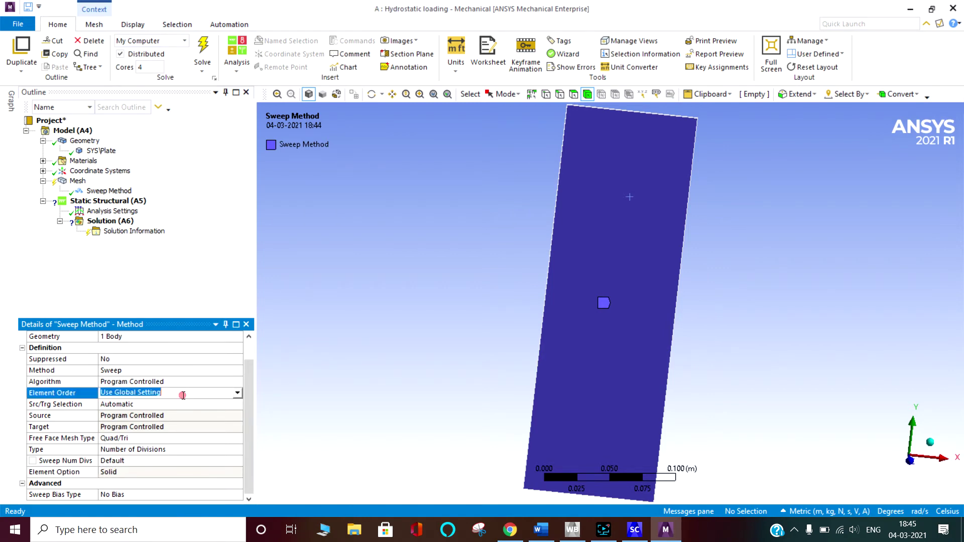
left_click(236, 393)
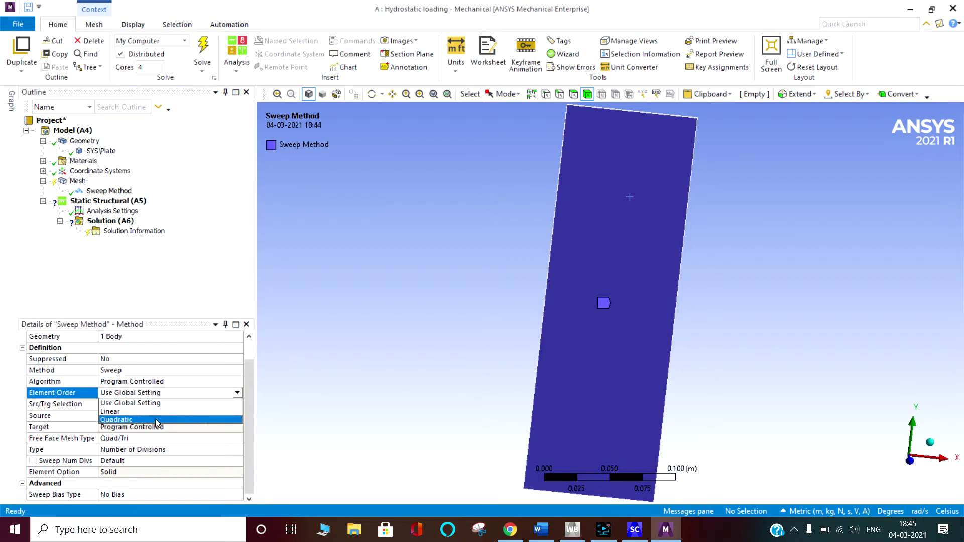
left_click(124, 412)
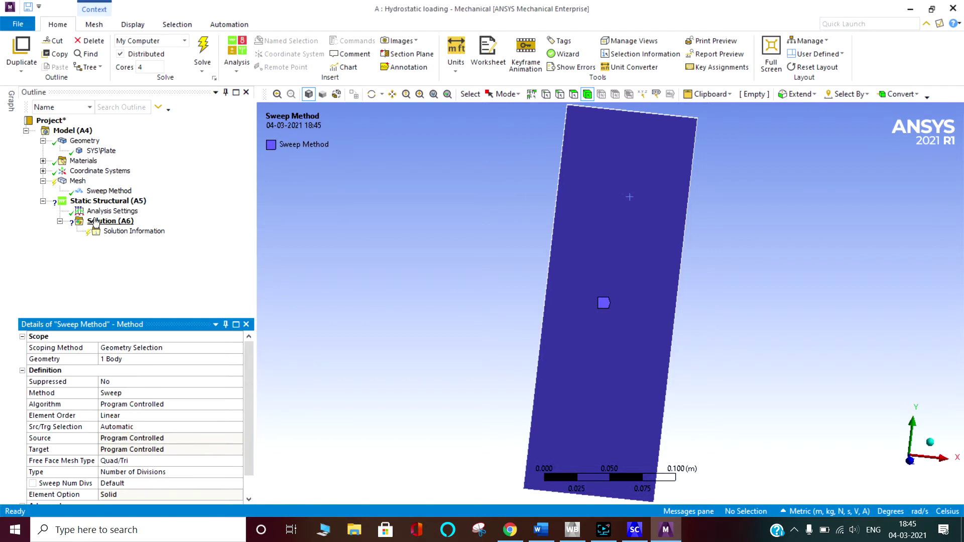
Step: Run Solve from the Mesh object to generate the plate's swept mesh
right_click(78, 181)
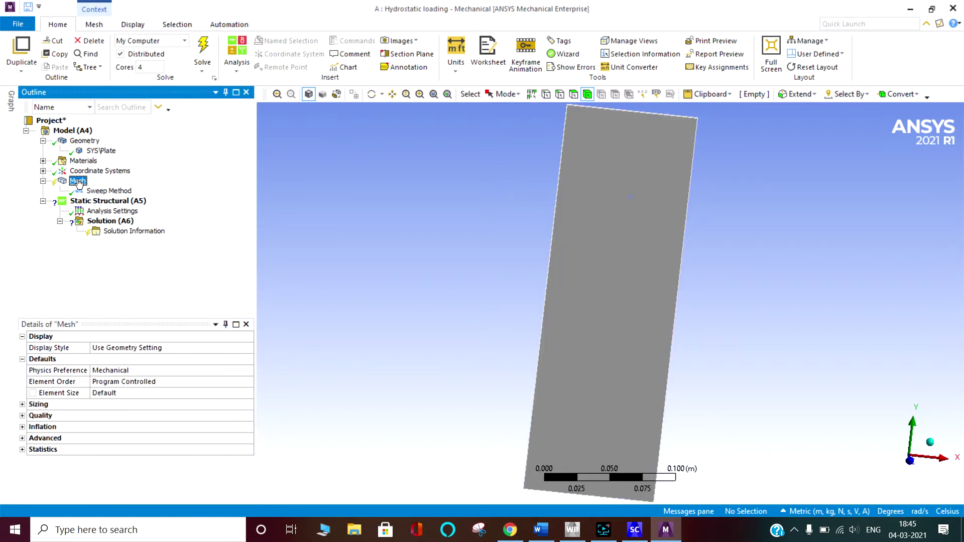
left_click(276, 164)
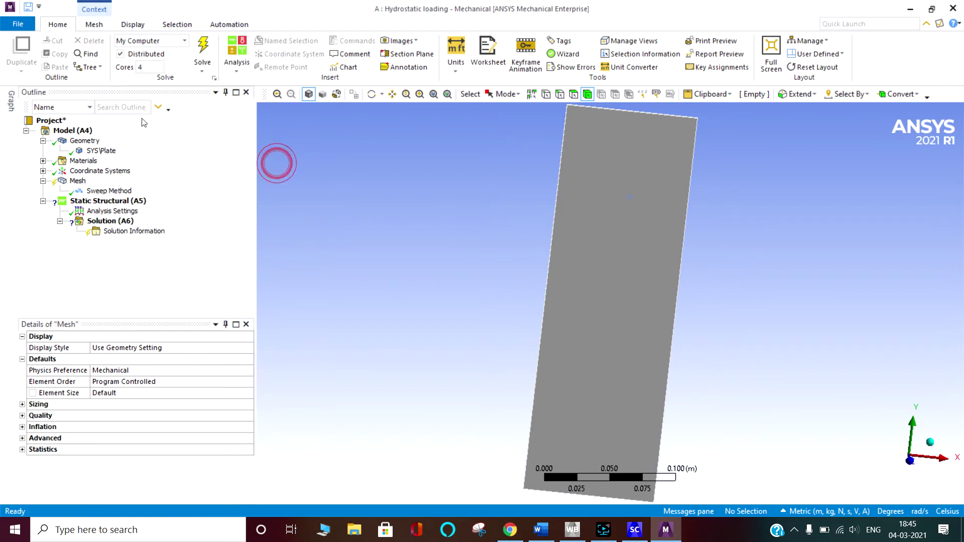
left_click(207, 48)
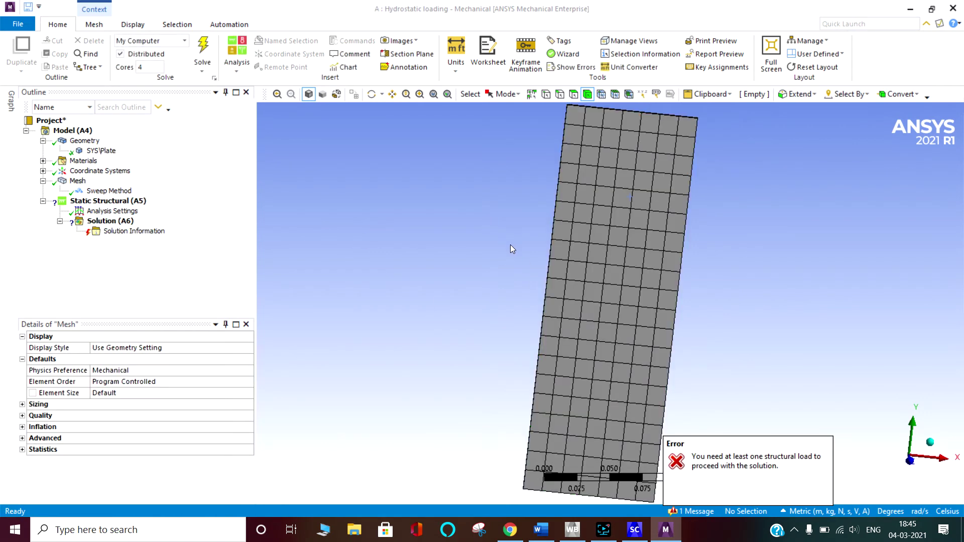
Step: Examine the mesh through the plate's thickness and select a single element along its long edge
scroll(576, 297, "up", 1)
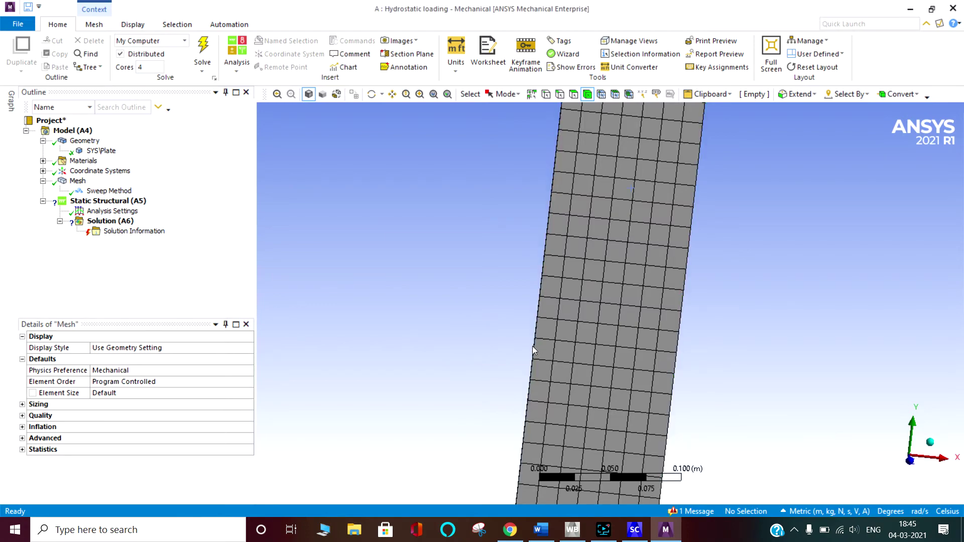
mouse_move(519, 312)
middle_mouse_down()
mouse_move(512, 291)
mouse_move(632, 220)
mouse_move(630, 275)
middle_mouse_up()
right_click_drag(525, 233, 621, 303)
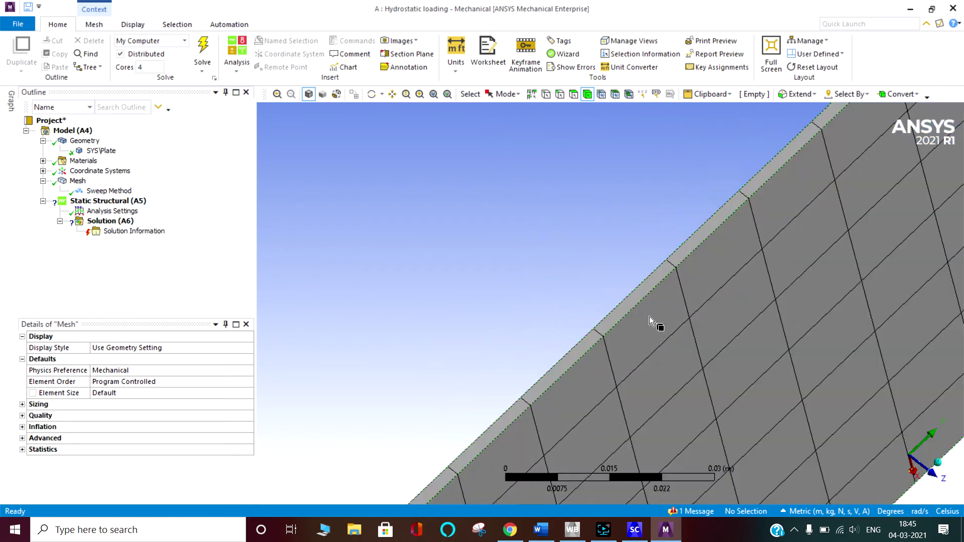
scroll(650, 314, "down", 2)
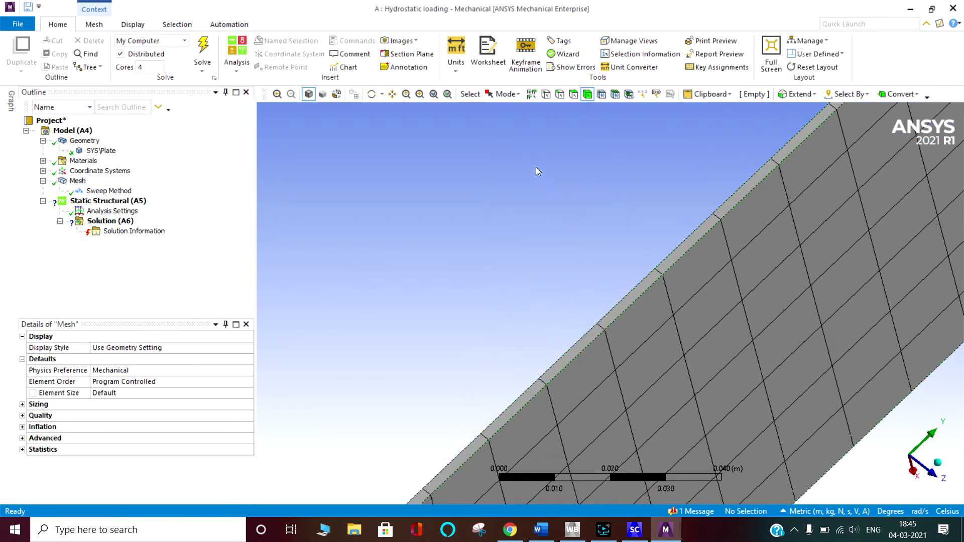
left_click(615, 94)
left_click(631, 94)
left_click(642, 308)
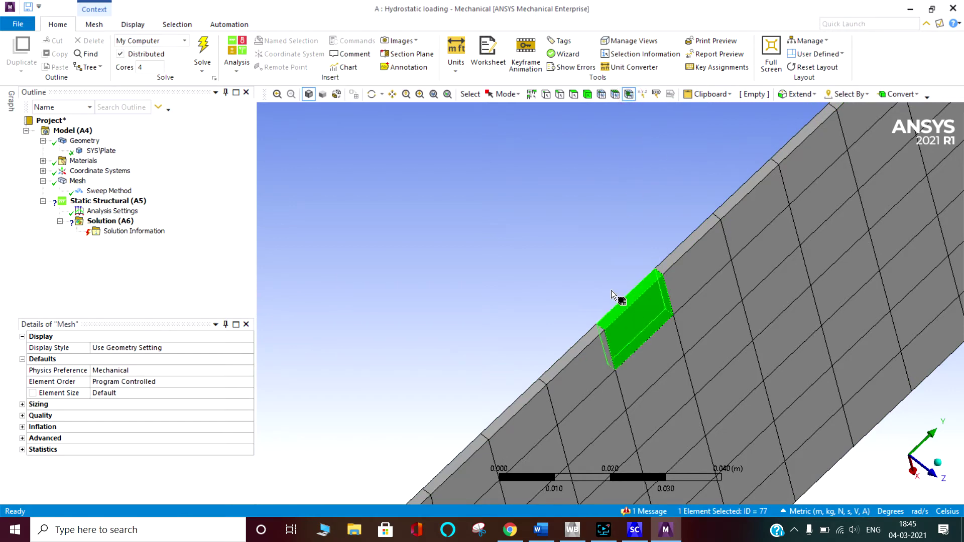
scroll(642, 311, "down", 2)
middle_click_drag(642, 316, 565, 257, "ctrl")
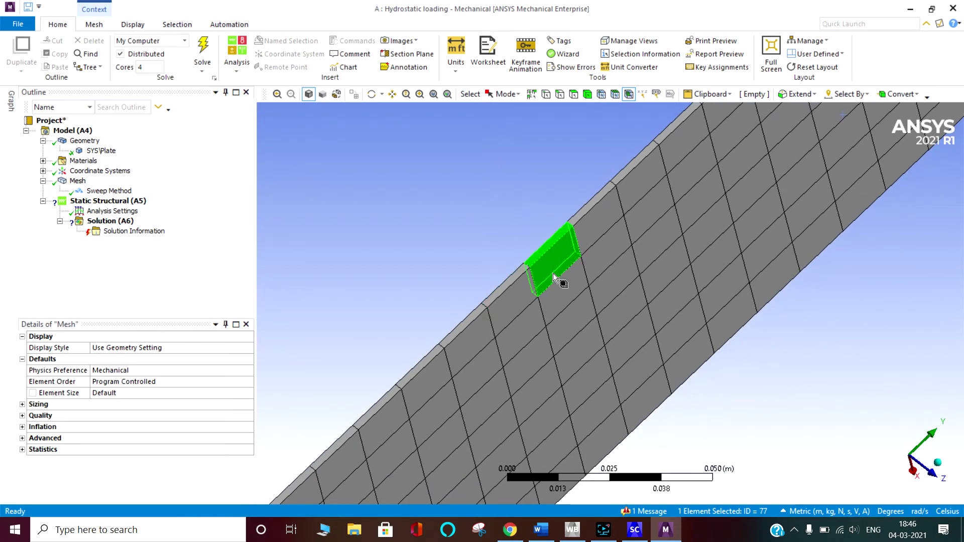
Step: Select the eight corner nodes of the linear element on the plate's long edge, covering both faces of the plate
left_click(602, 95)
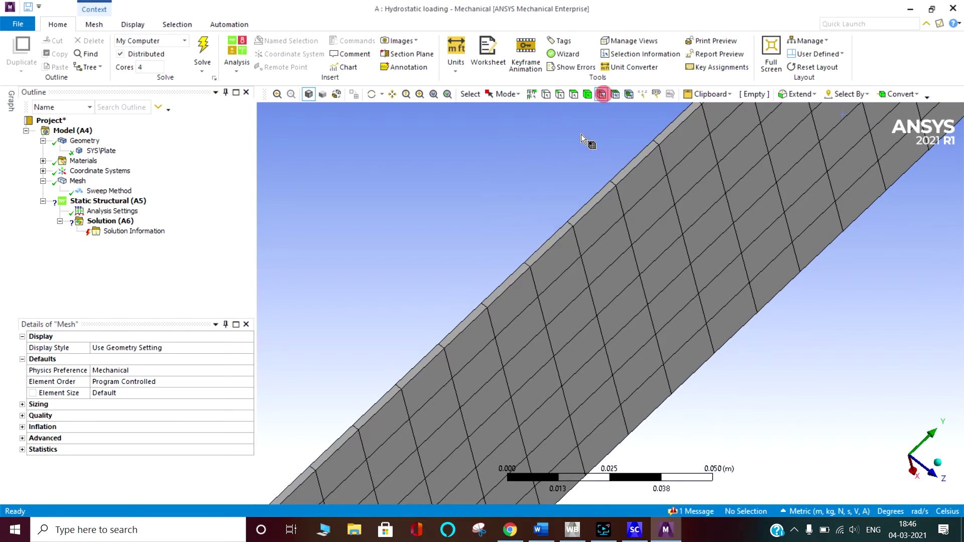
left_click(529, 268)
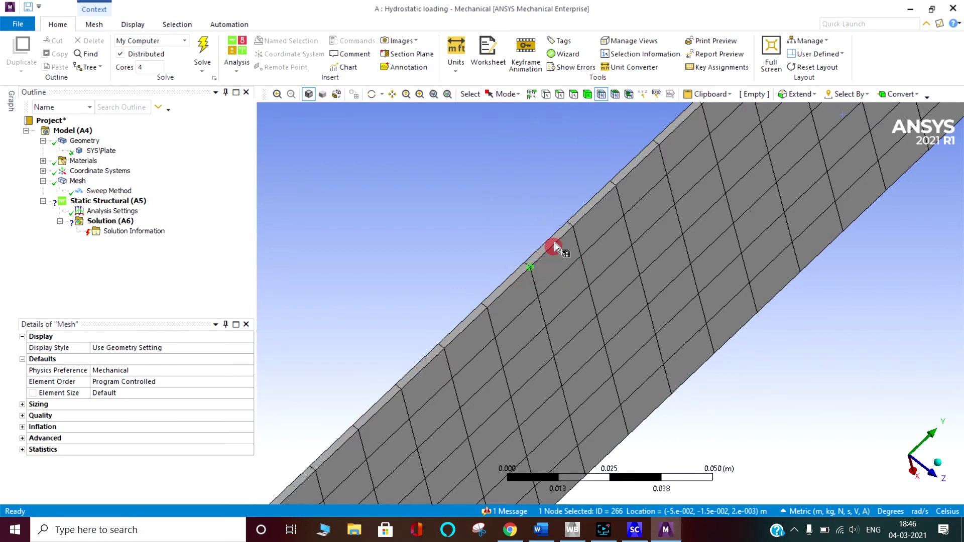
left_click(572, 225, "ctrl")
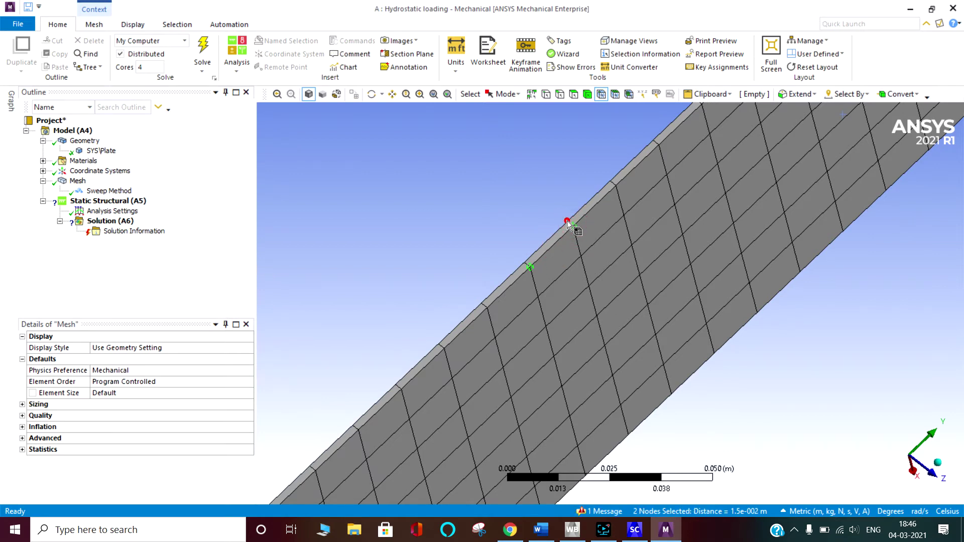
left_click(567, 223, "ctrl")
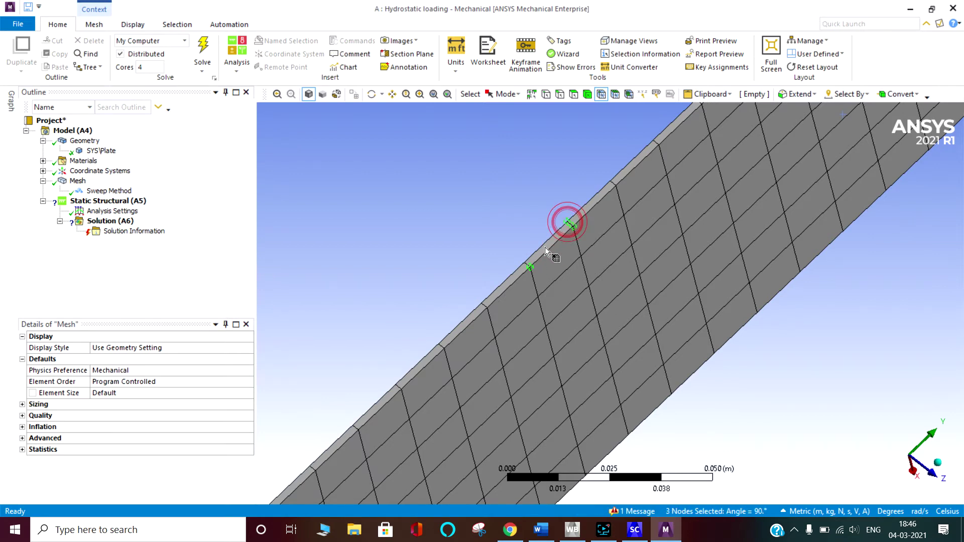
left_click(526, 262, "ctrl")
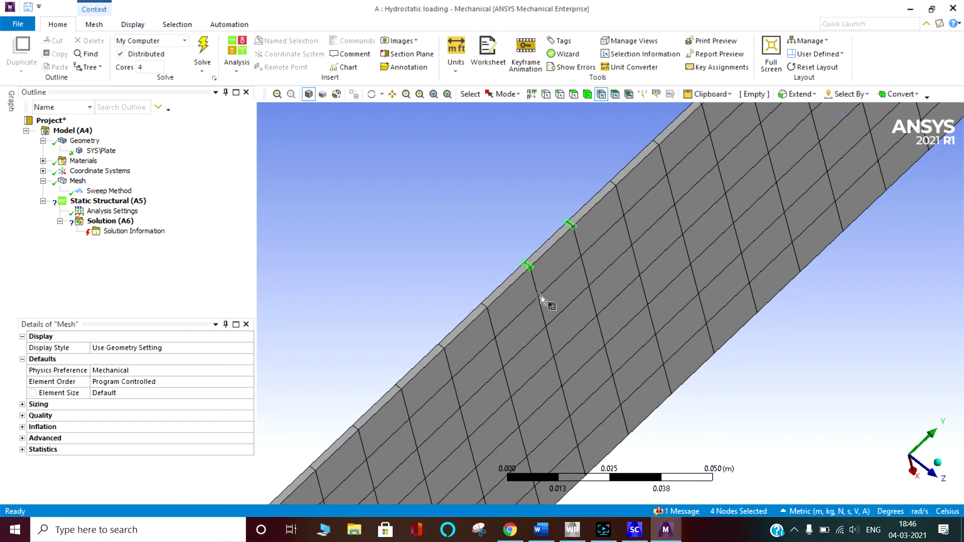
left_click(539, 296, "ctrl")
mouse_move(536, 287)
middle_mouse_down()
mouse_move(596, 297)
mouse_move(537, 284)
middle_mouse_up()
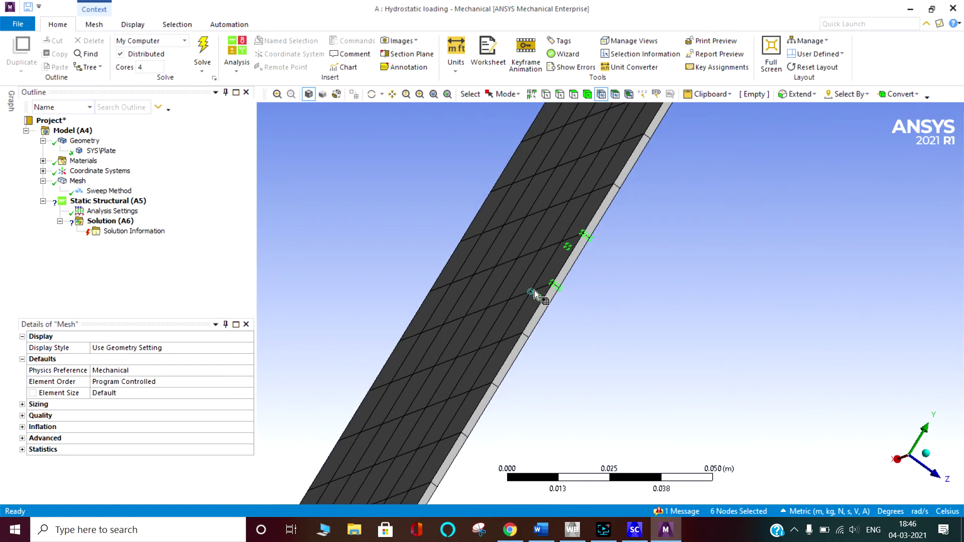
left_click(534, 290, "ctrl")
left_click(562, 244, "ctrl")
middle_click_drag(606, 279, 507, 222)
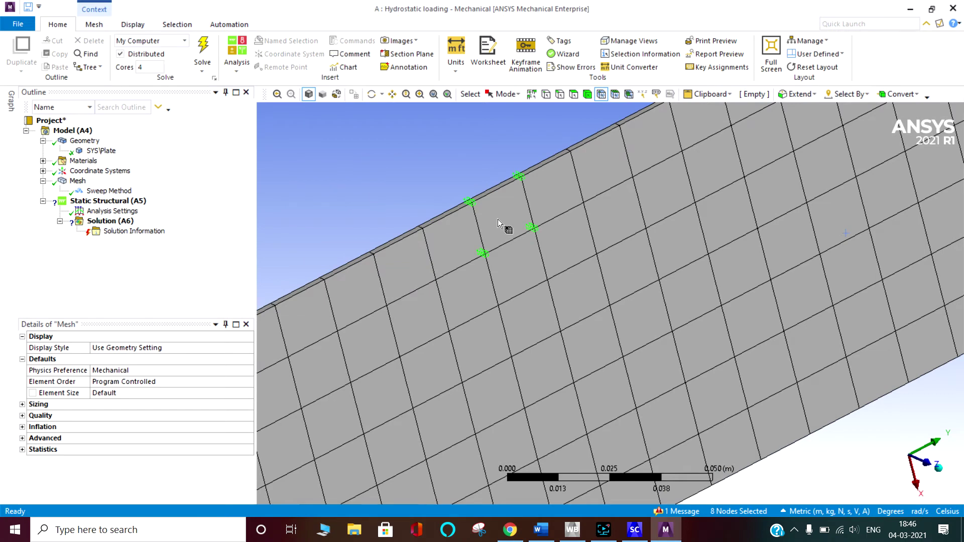
Step: Set the Sweep Method's element order to Quadratic and update the plate's mesh
left_click(109, 191)
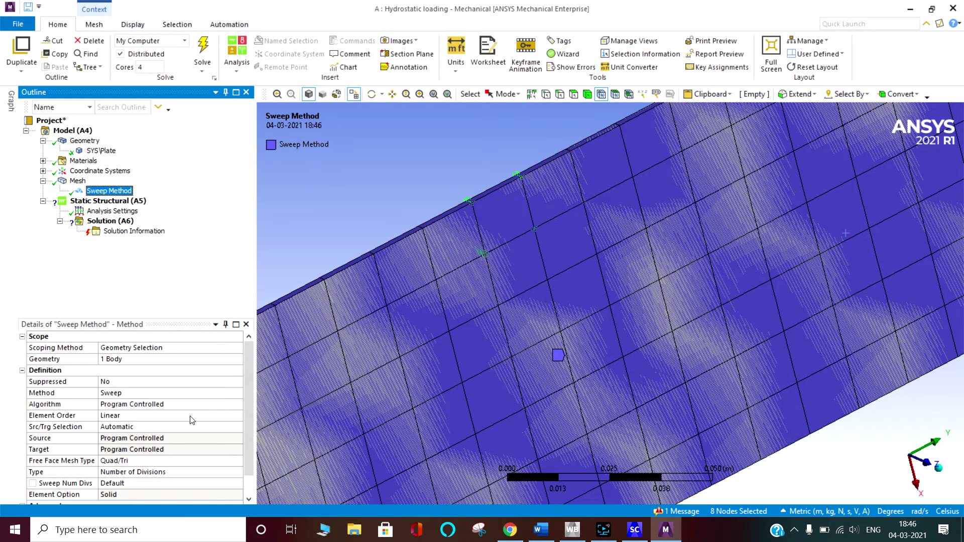
left_click(214, 416)
left_click(237, 416)
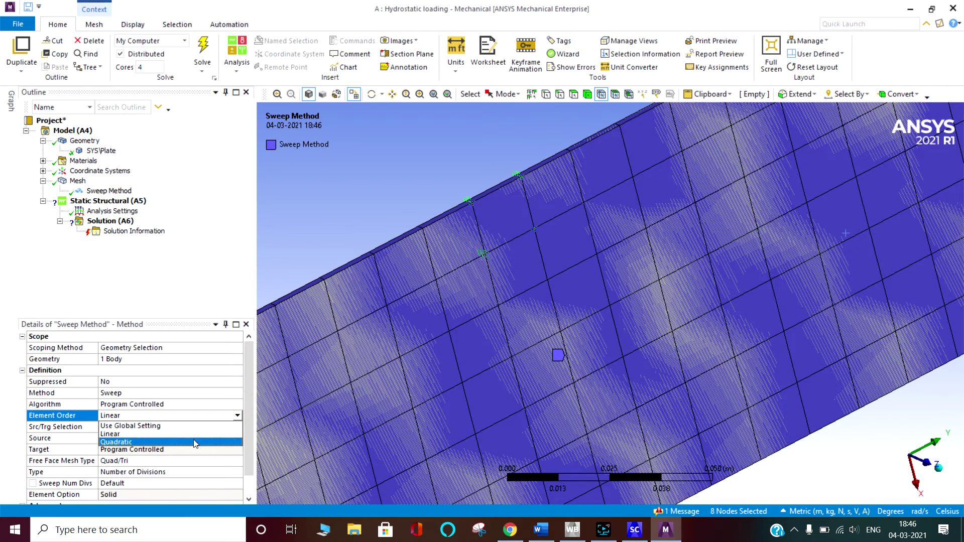
left_click(178, 442)
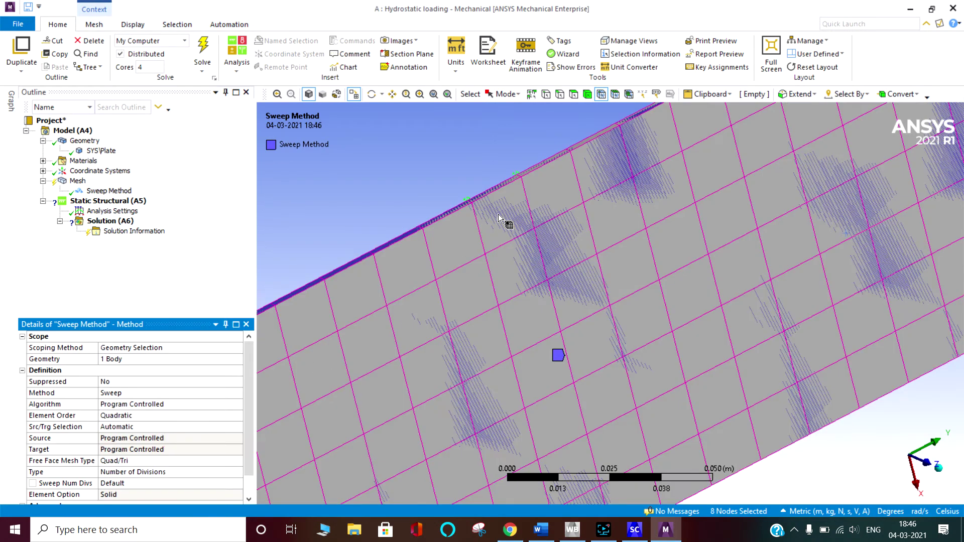
right_click(79, 183)
left_click(118, 206)
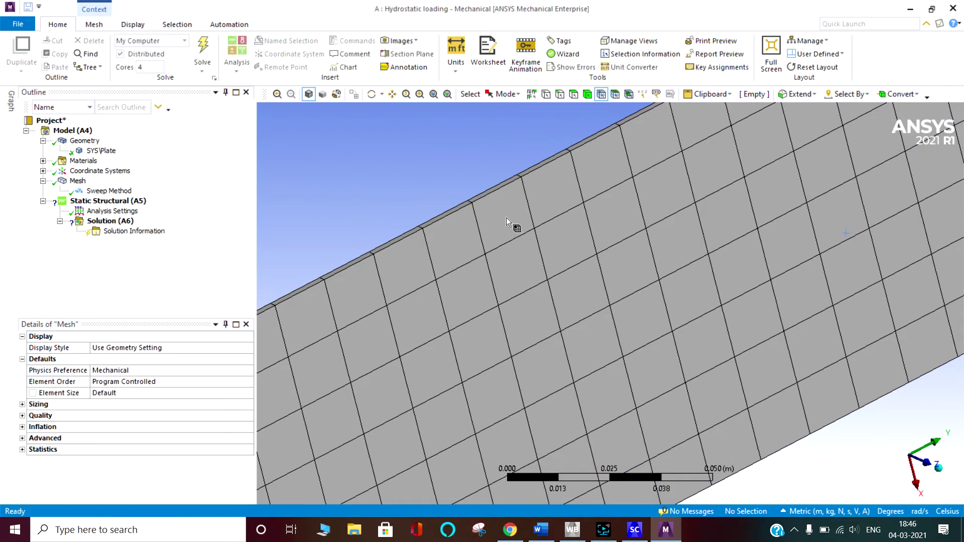
Step: Select the quadratic element on the plate's long edge, followed by the corner and midside nodes around its front face
left_click(629, 94)
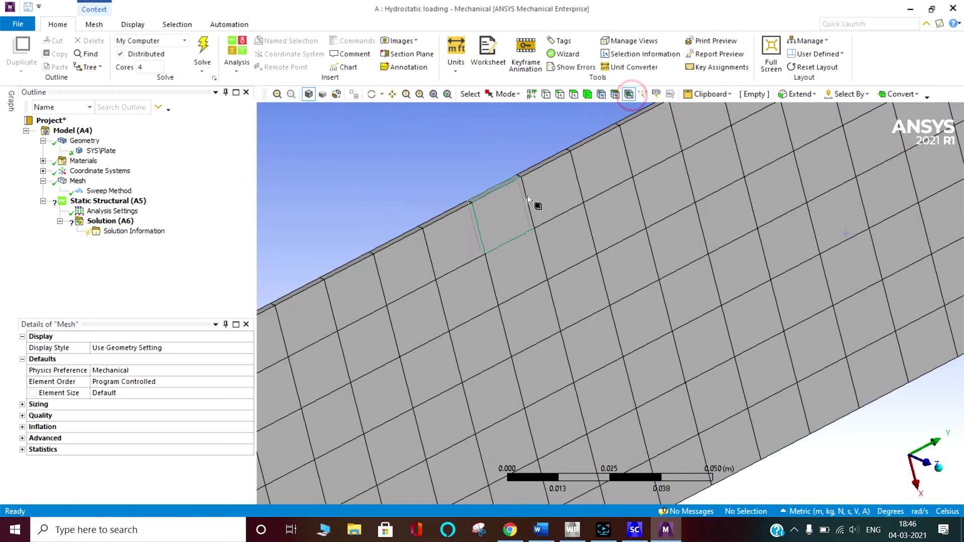
left_click(514, 203)
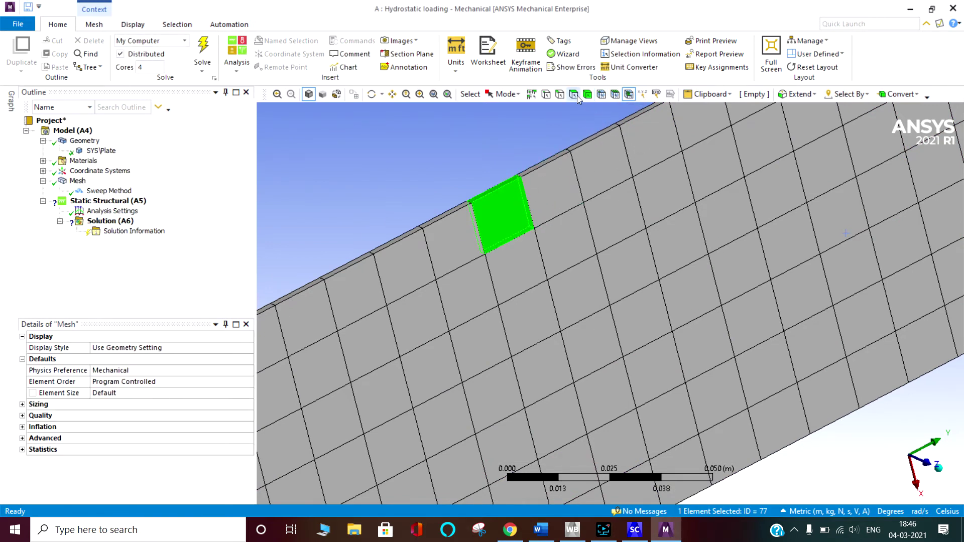
left_click(601, 94)
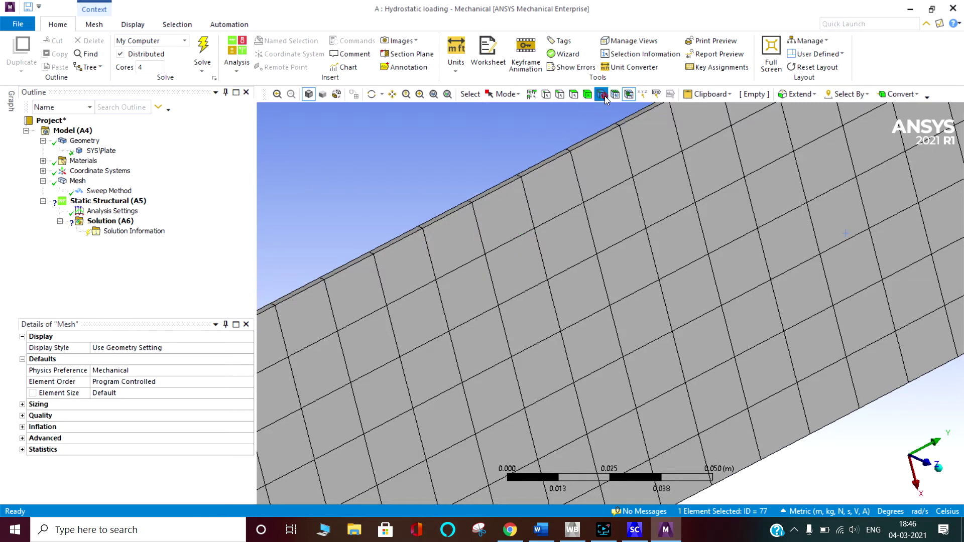
left_click(472, 203)
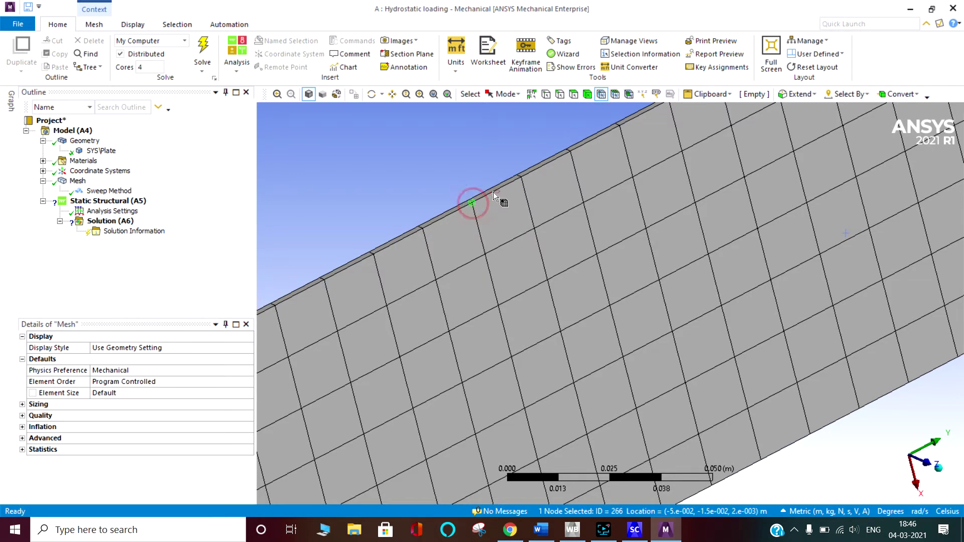
left_click(496, 190, "ctrl")
left_click(521, 177, "ctrl")
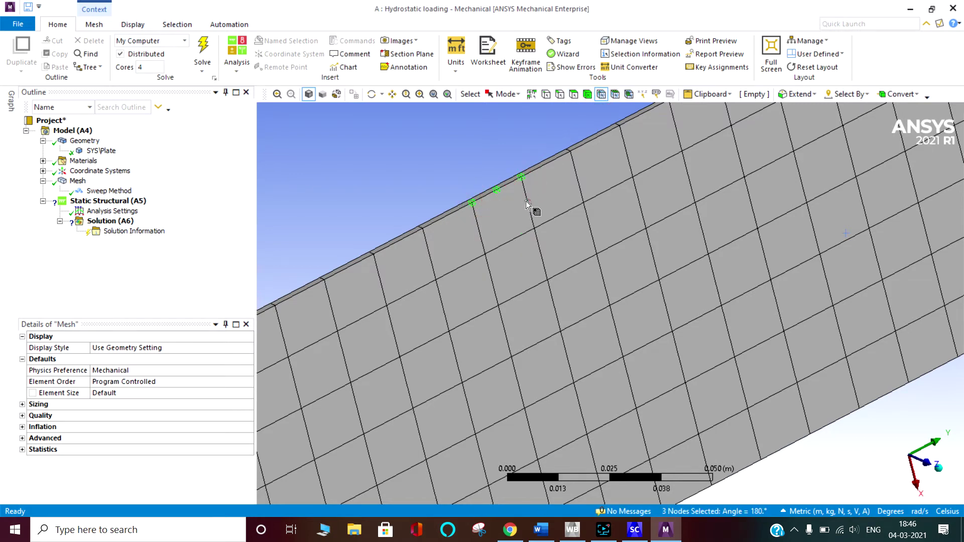
left_click(527, 202, "ctrl")
left_click(533, 228, "ctrl")
left_click(510, 241, "ctrl")
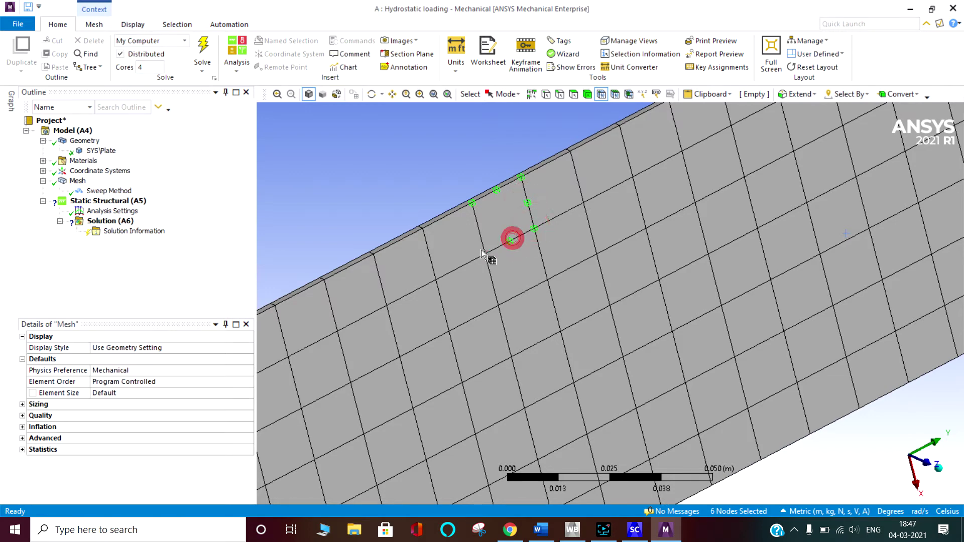
left_click(485, 254, "ctrl")
left_click(481, 229, "ctrl")
Step: Add the three nodes along the element's rear outer edge to the selection, inspect them and clear the selection
middle_click_drag(481, 230, 501, 231)
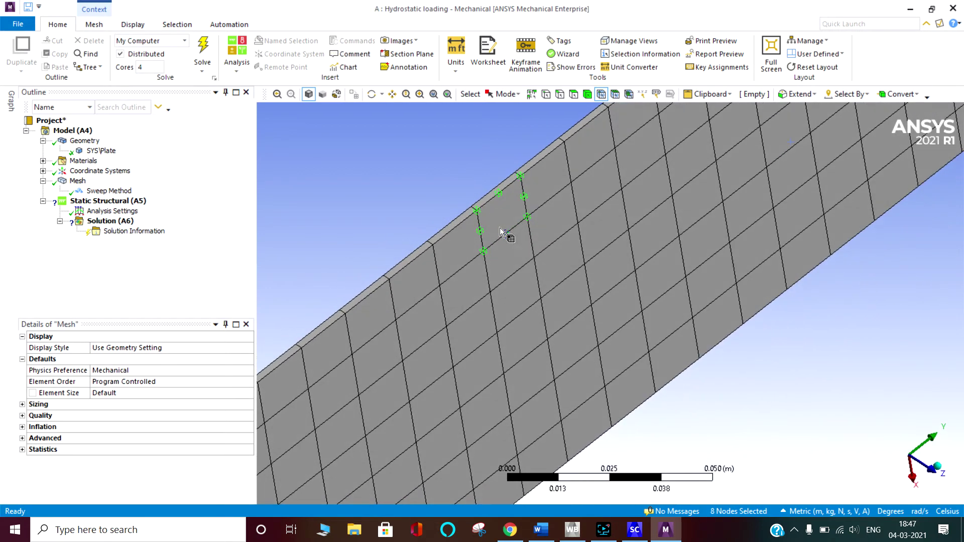
left_click(475, 208, "ctrl")
left_click(492, 189, "ctrl")
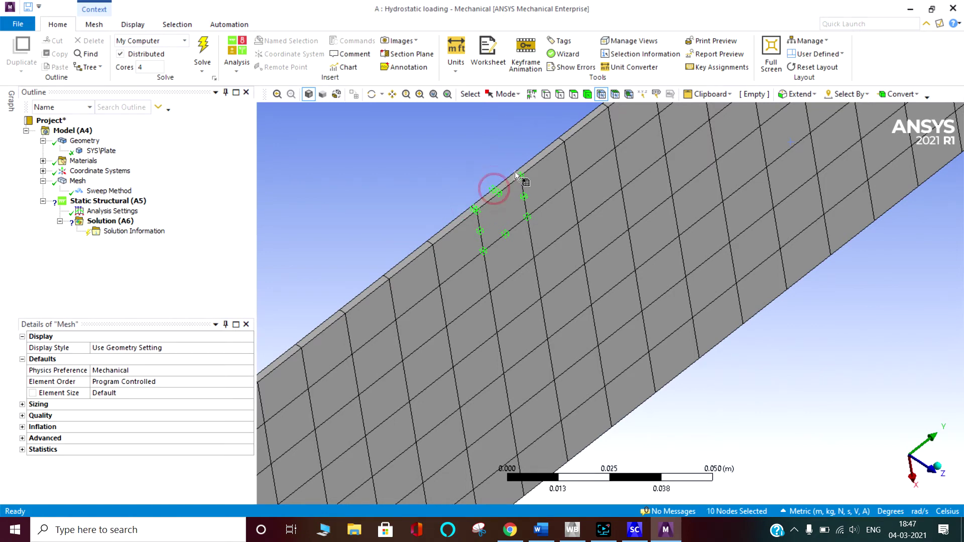
left_click(517, 173, "ctrl")
middle_click_drag(517, 173, 527, 228)
scroll(496, 205, "up", 2)
middle_click_drag(490, 194, 556, 253, "ctrl")
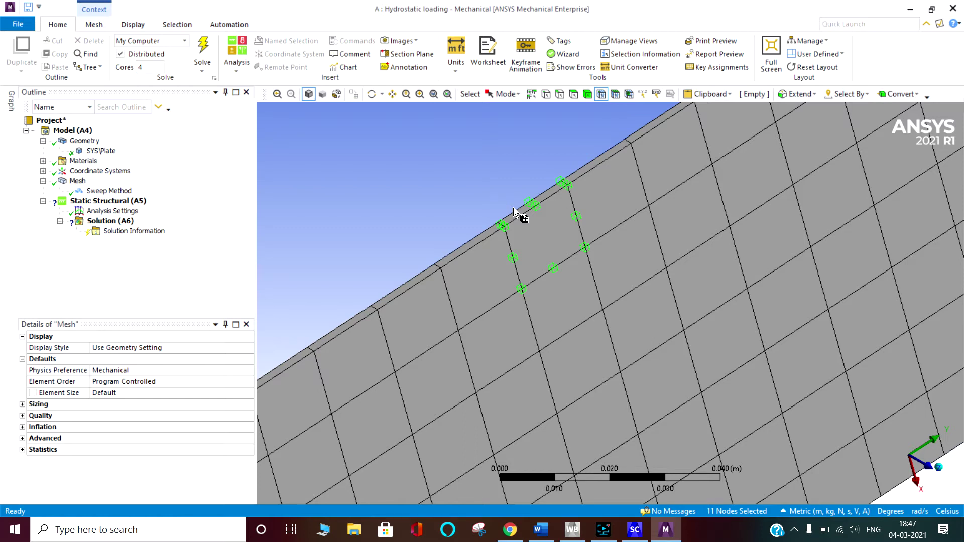
left_click(525, 131)
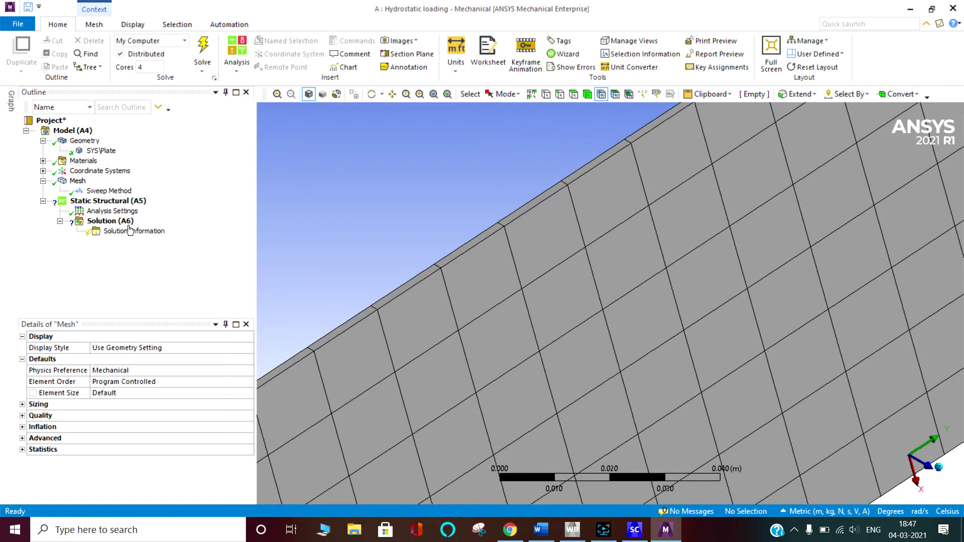
Step: Set the element order of the plate's Sweep Method back to Linear
left_click(109, 190)
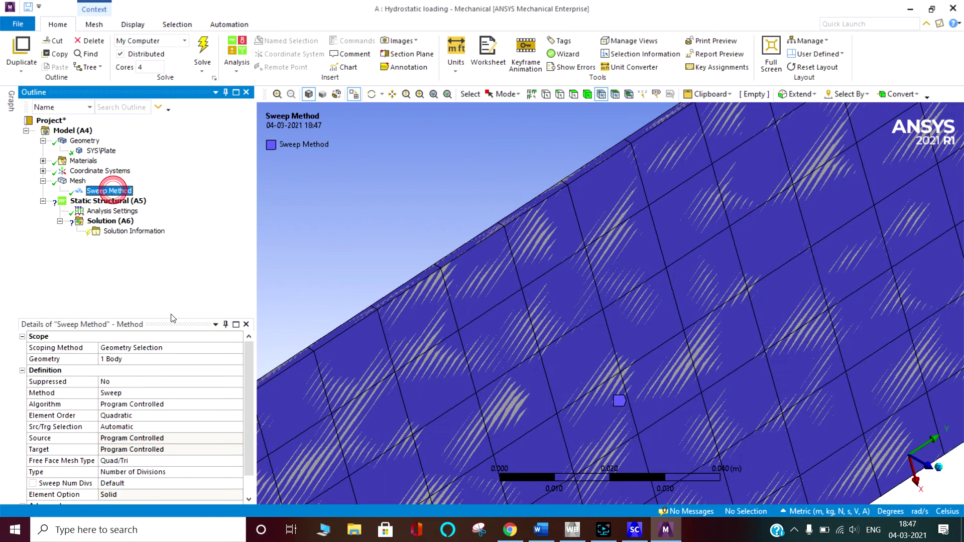
left_click(183, 415)
left_click(237, 415)
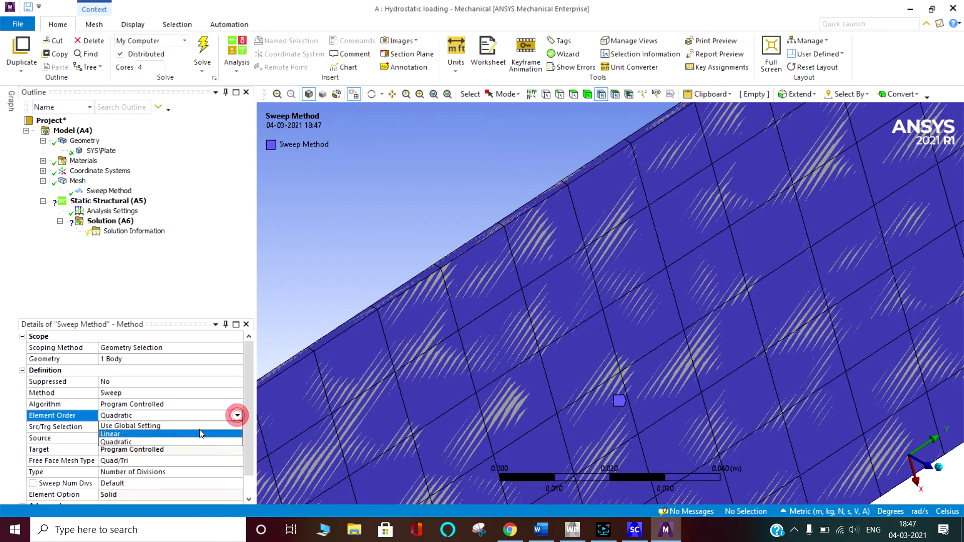
left_click(187, 433)
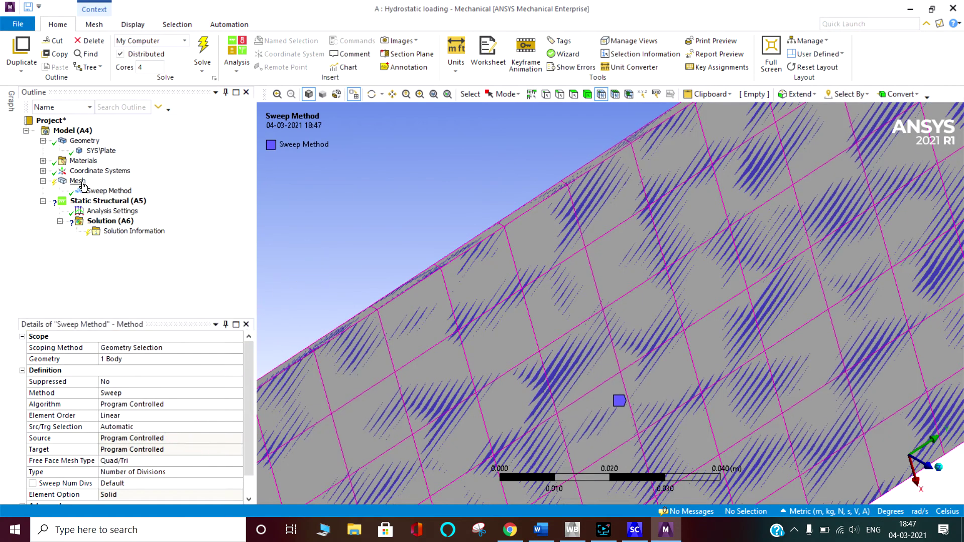
Step: Insert a mesh Sizing control and scope it to the plate body
right_click(83, 181)
mouse_move(145, 189)
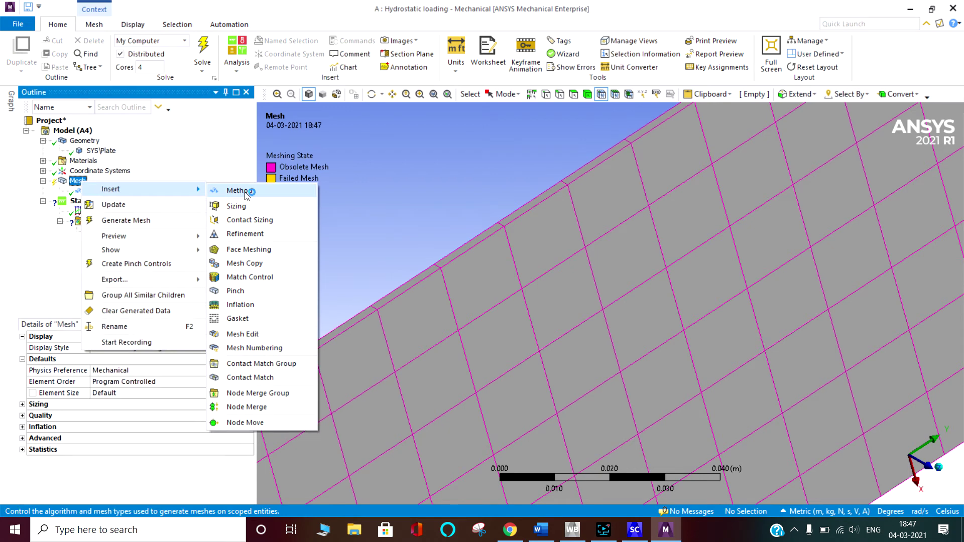
left_click(236, 206)
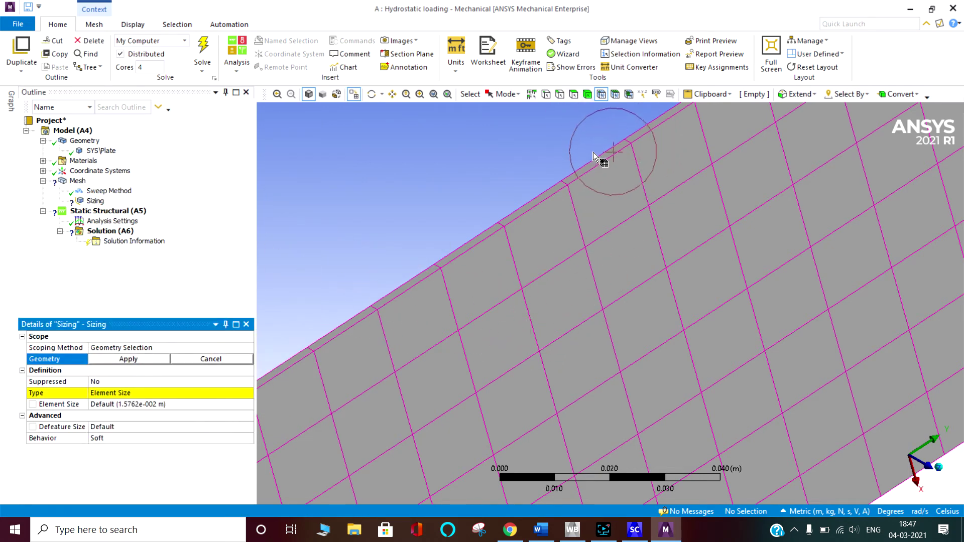
left_click(587, 94)
left_click(590, 225)
left_click(109, 358)
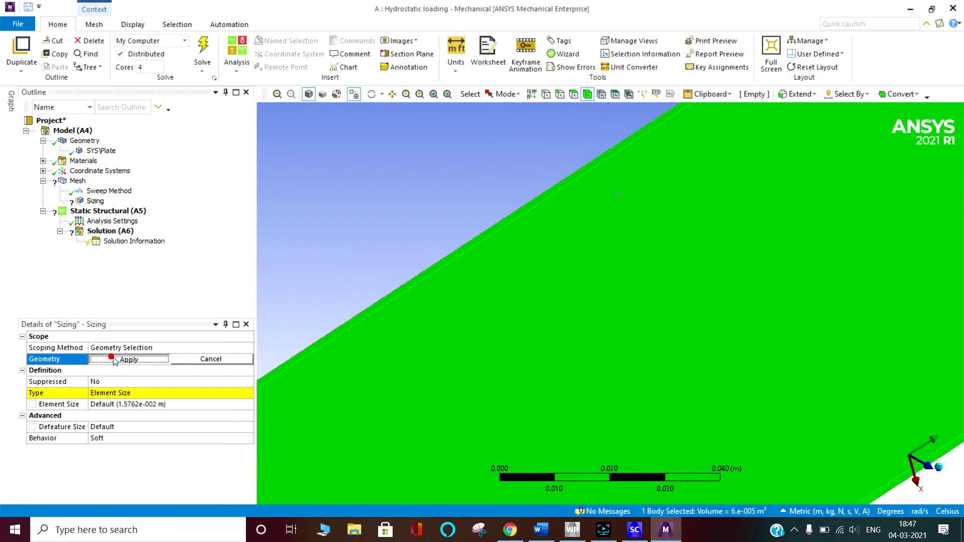
Step: Set the plate's body sizing element size to 0.005 m
left_click(148, 404)
type("00.00")
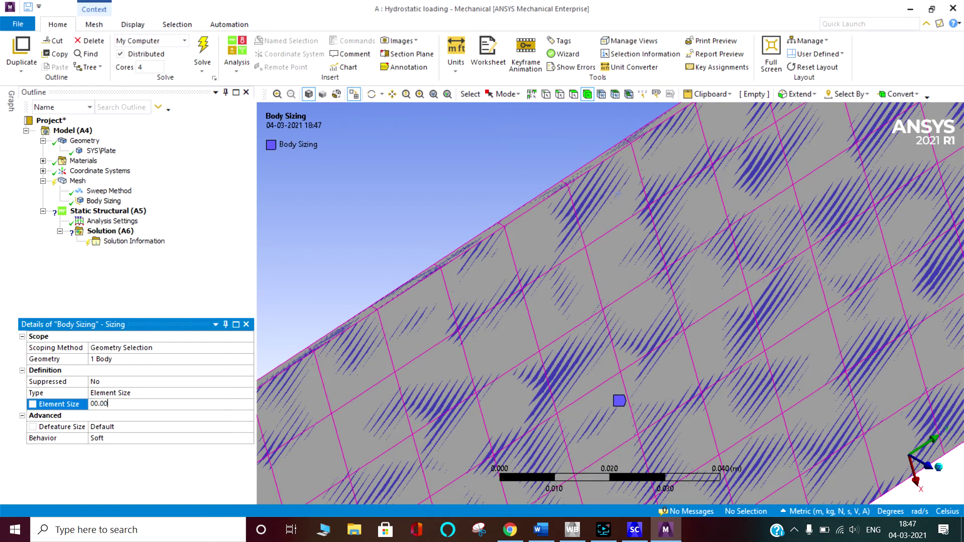
type("5")
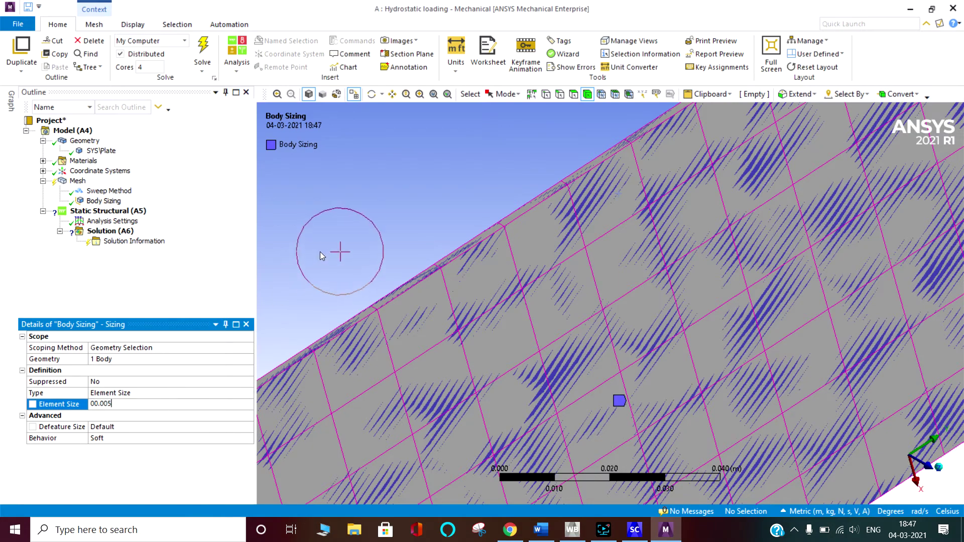
left_click(320, 251)
Step: Update the plate's mesh with the body sizing and view the refined mesh square-on along the Z axis
scroll(322, 251, "down", 6)
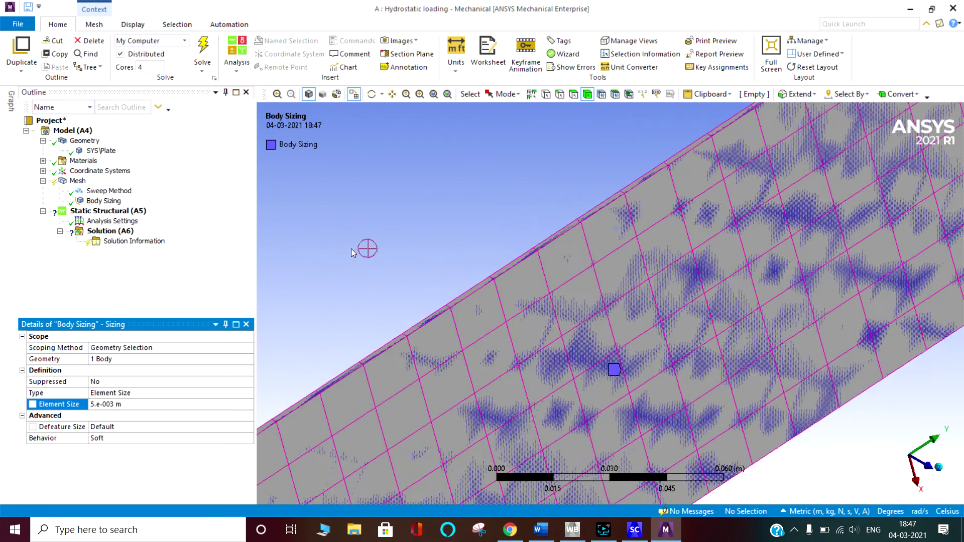
middle_click_drag(406, 246, 400, 252)
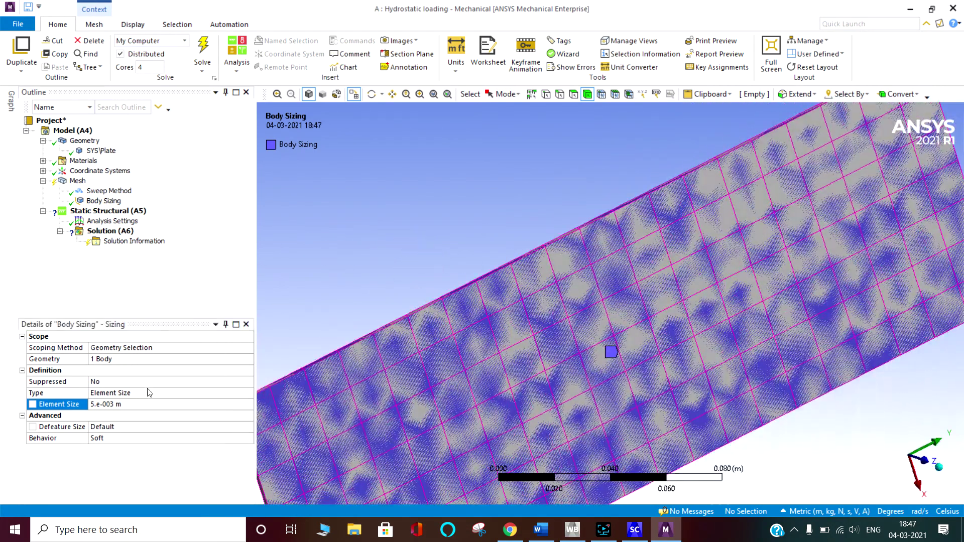
right_click(78, 180)
left_click(134, 207)
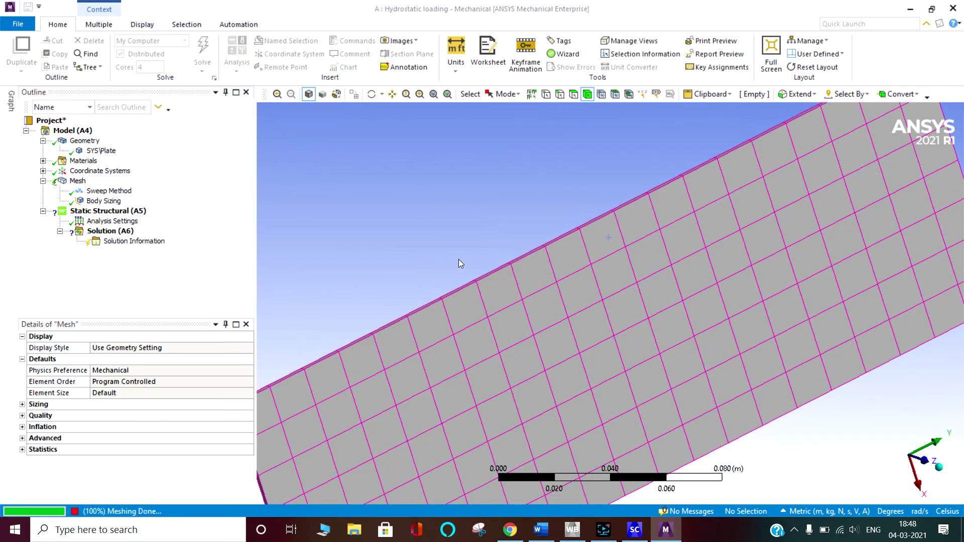
middle_click_drag(616, 336, 781, 361)
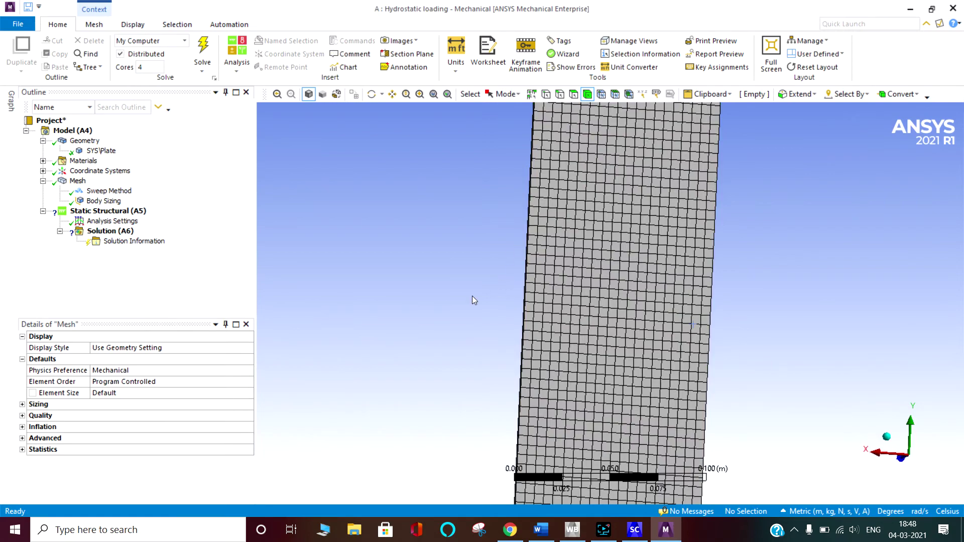
mouse_move(472, 296)
middle_mouse_down()
mouse_move(472, 319)
mouse_move(457, 293)
middle_mouse_up()
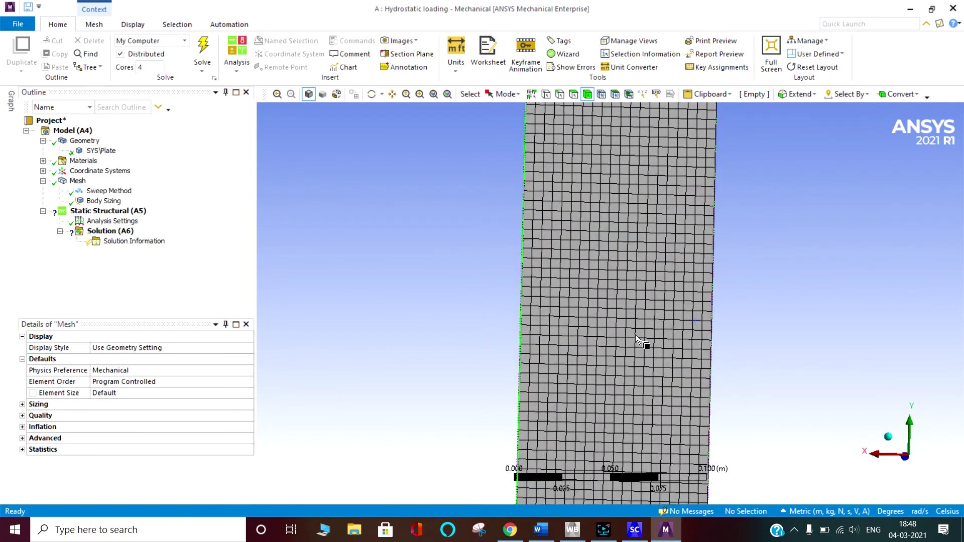
left_click(906, 459)
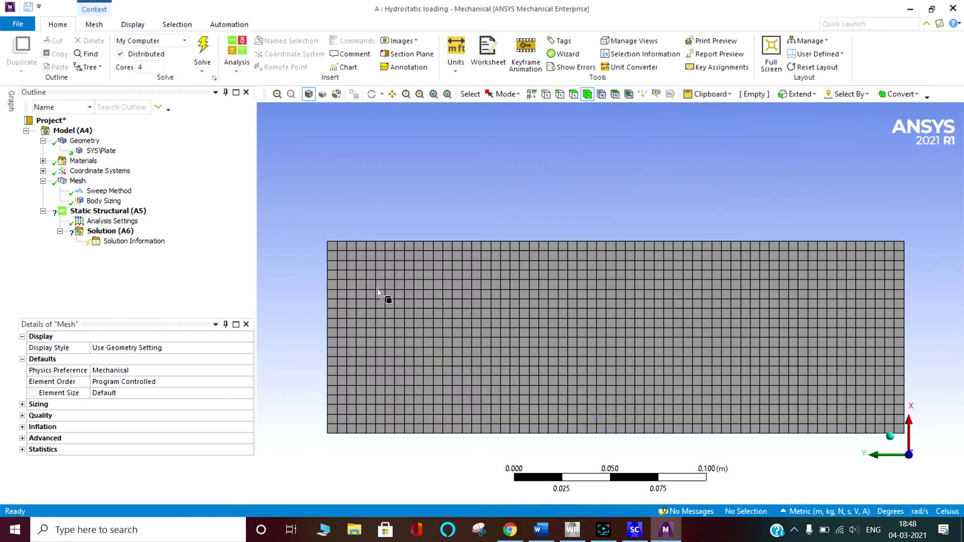
Step: Add a Fixed Support to the Static Structural analysis, scoped to the plate's narrow 100 x 2 mm end face on the +Y side
left_click(112, 211)
right_click(112, 211)
mouse_move(212, 217)
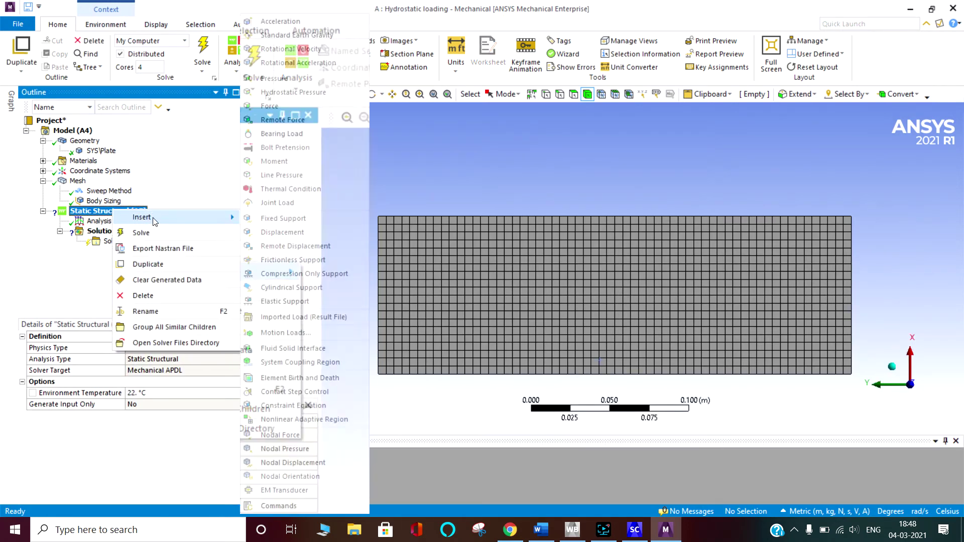
left_click(285, 218)
middle_click_drag(350, 200, 499, 230)
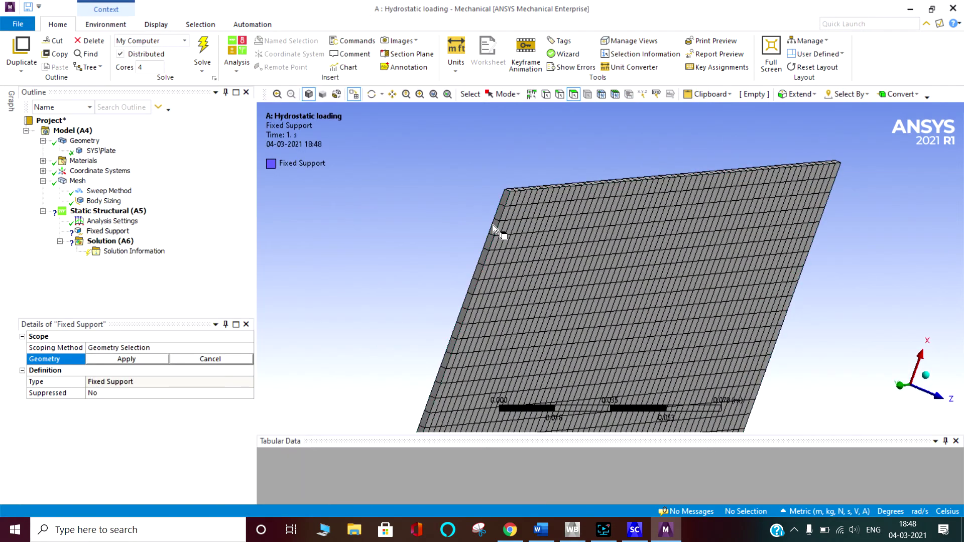
left_click(493, 227)
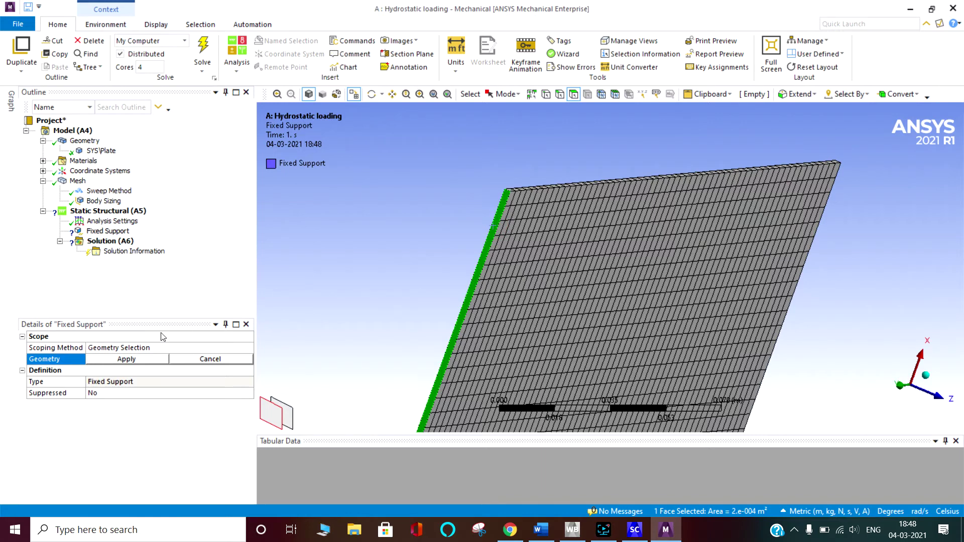
left_click(133, 360)
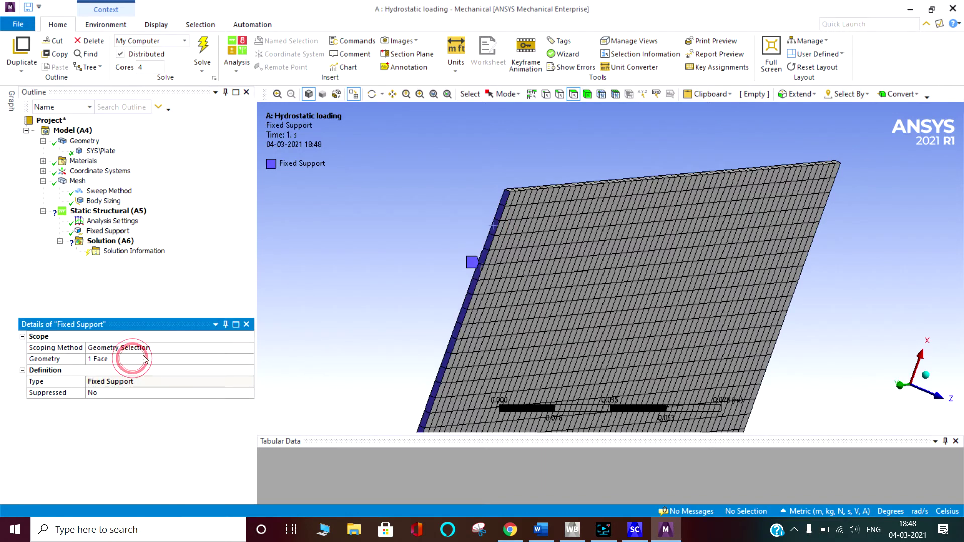
Step: Insert a Hydrostatic Pressure load and scope it to the plate's large 100 x 300 mm face on the +Z side
right_click(117, 213)
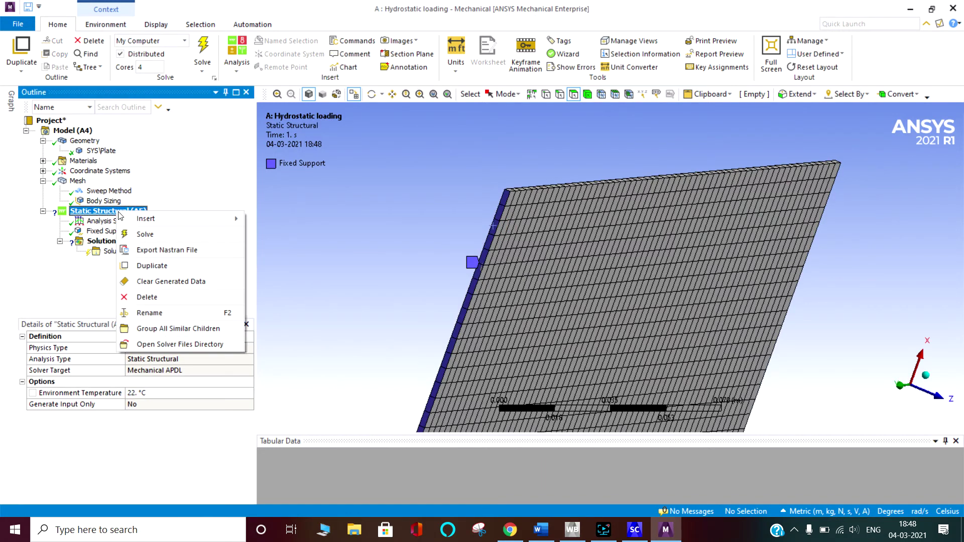
mouse_move(170, 224)
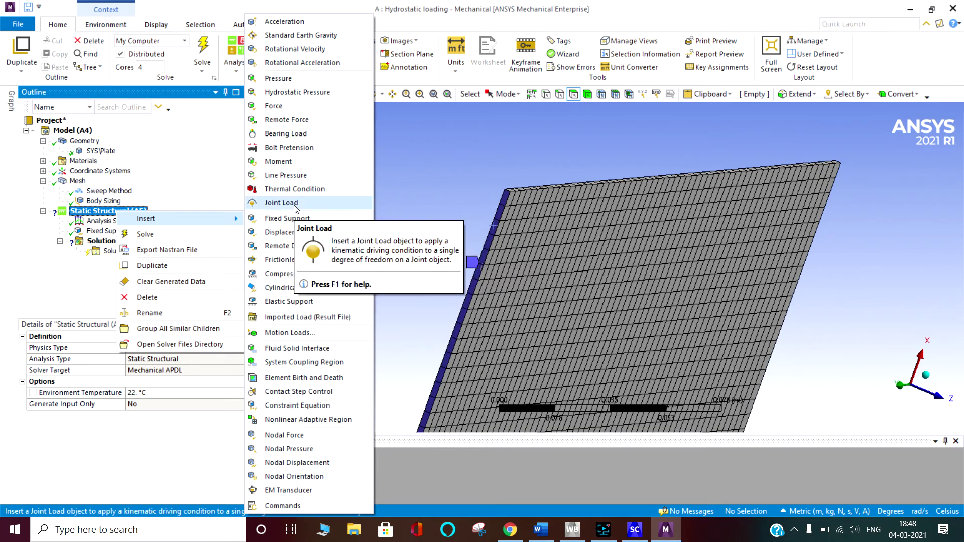
left_click(307, 94)
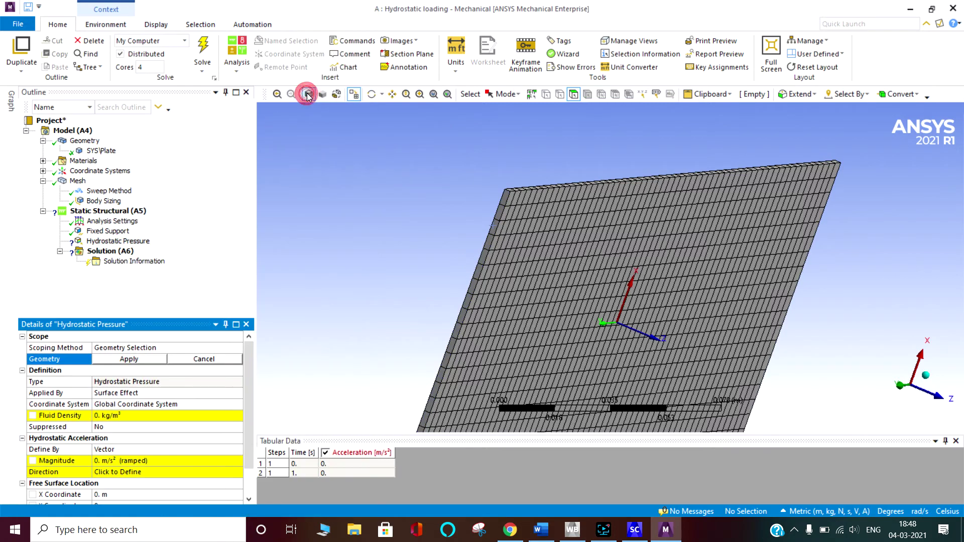
middle_click_drag(368, 249, 446, 281)
middle_click_drag(504, 259, 487, 278)
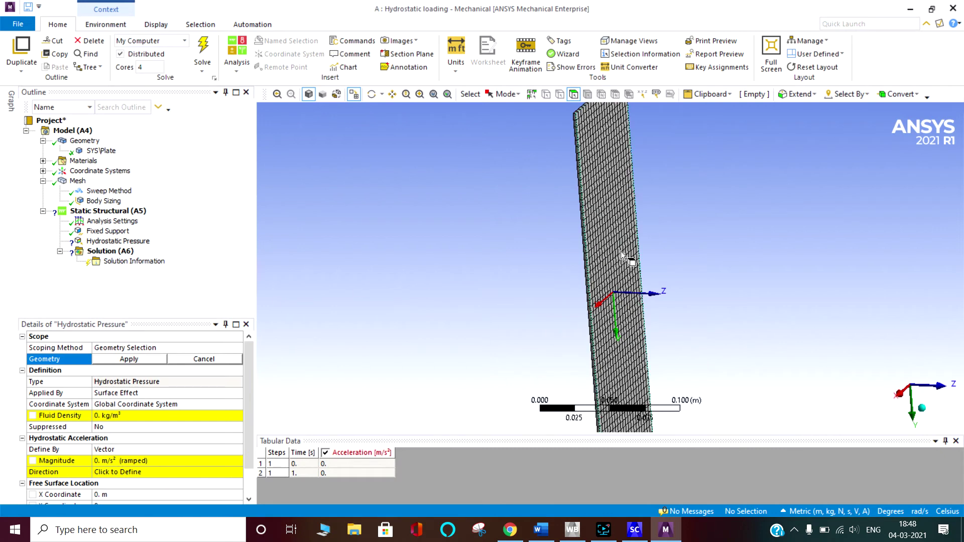
left_click(609, 219)
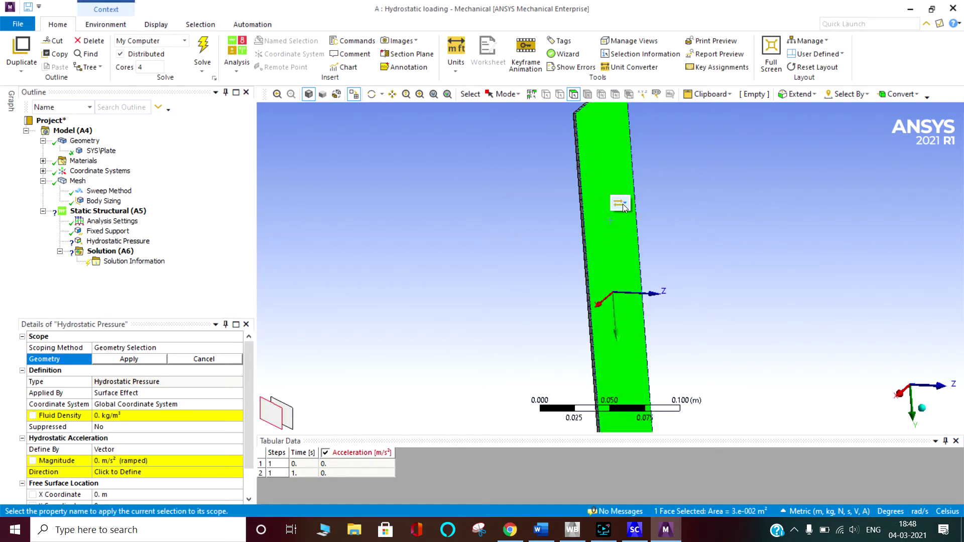
left_click(623, 203)
left_click(608, 246)
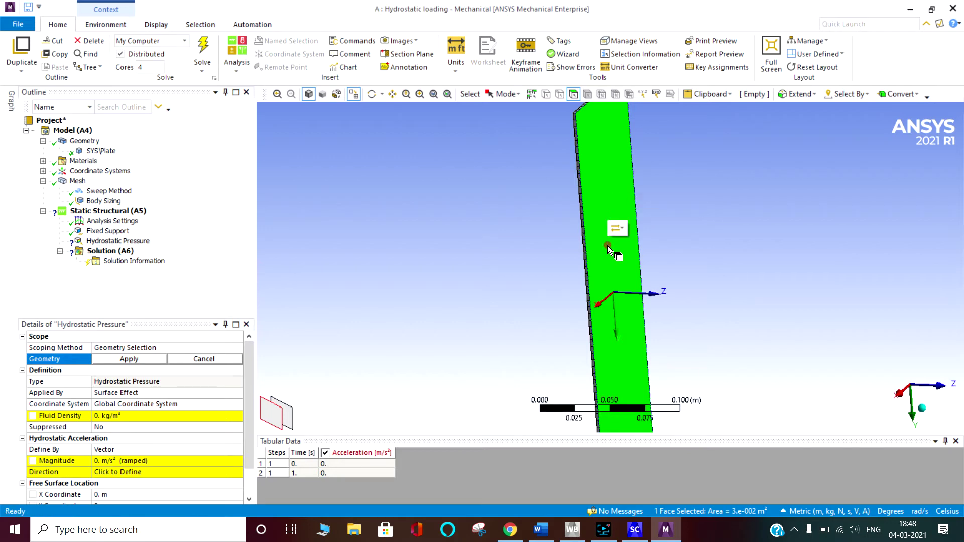
left_click(143, 359)
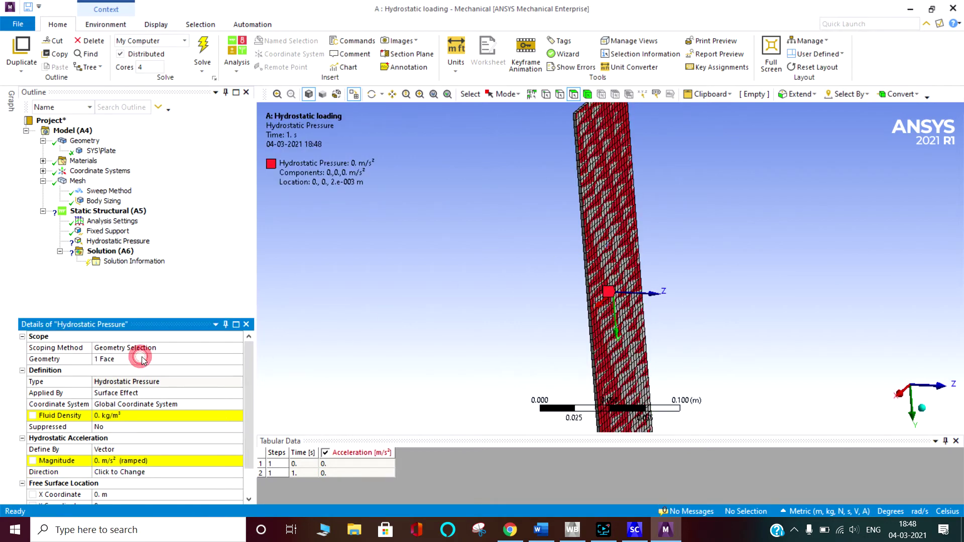
Step: Set the fluid density of the hydrostatic pressure to 1000 kg/m³
scroll(144, 361, "down", 1)
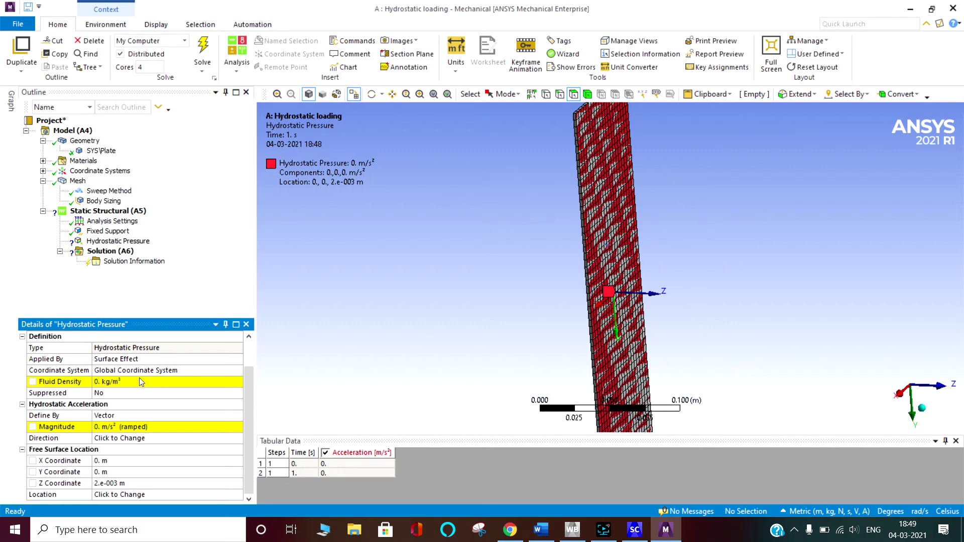
left_click(99, 382)
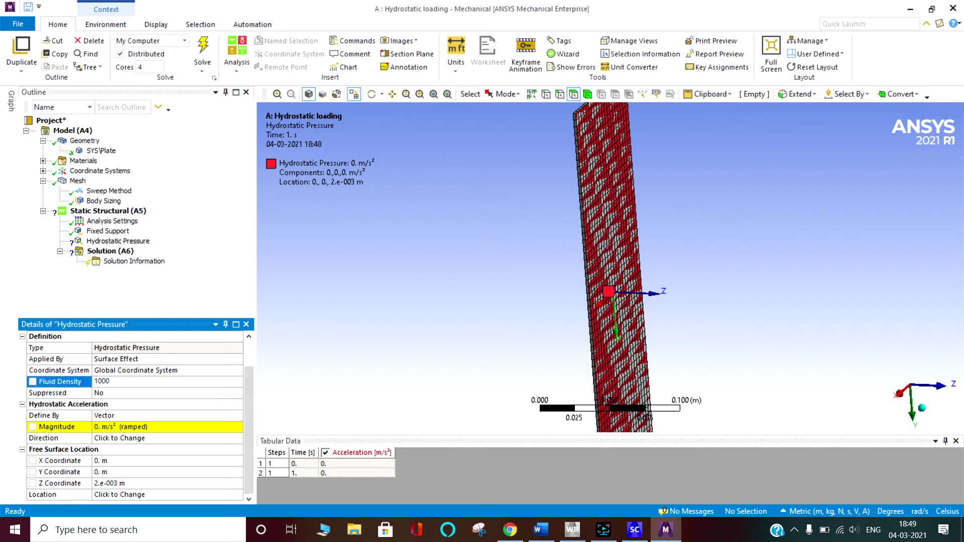
left_click(252, 353)
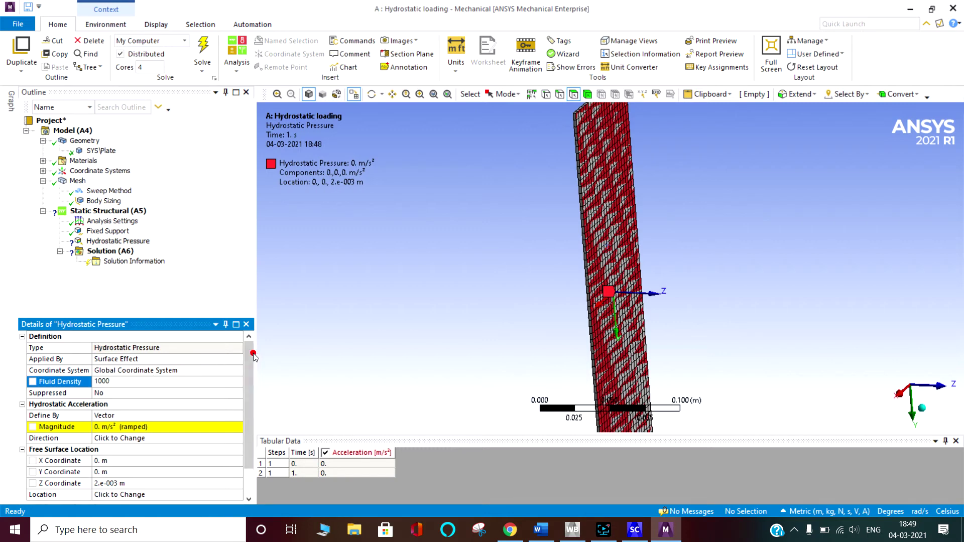
scroll(131, 446, "down", 1)
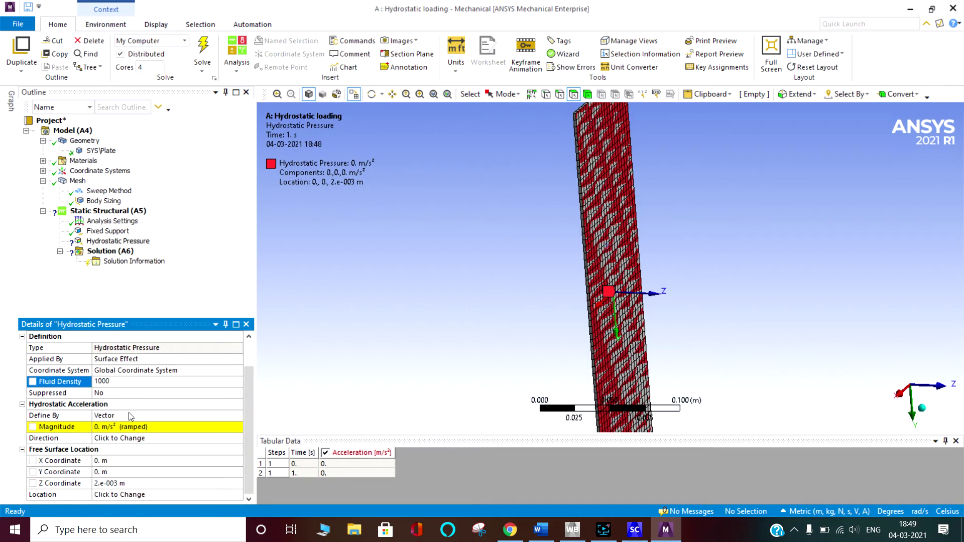
Step: Define the hydrostatic acceleration by Components and set its Y component to 9.81 m/s²
left_click(133, 415)
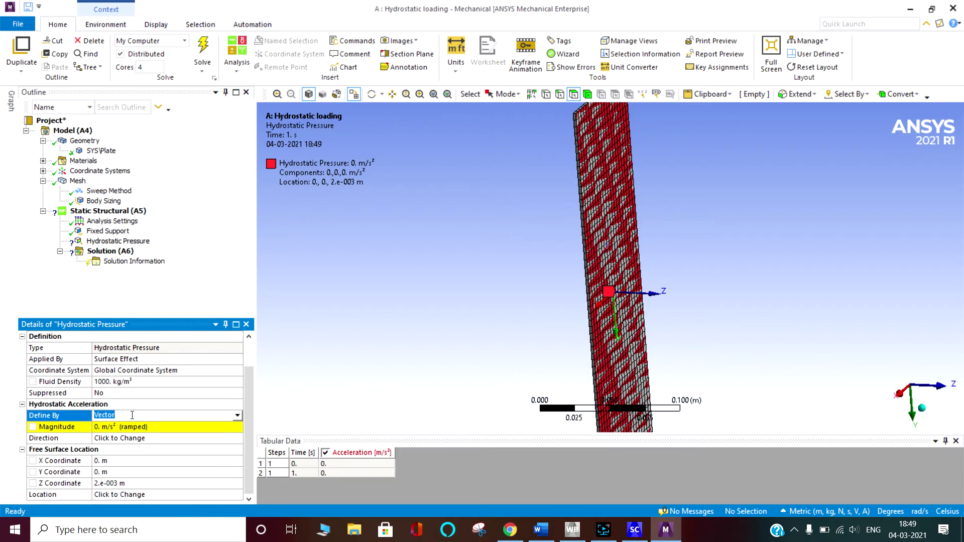
left_click(237, 417)
left_click(175, 427)
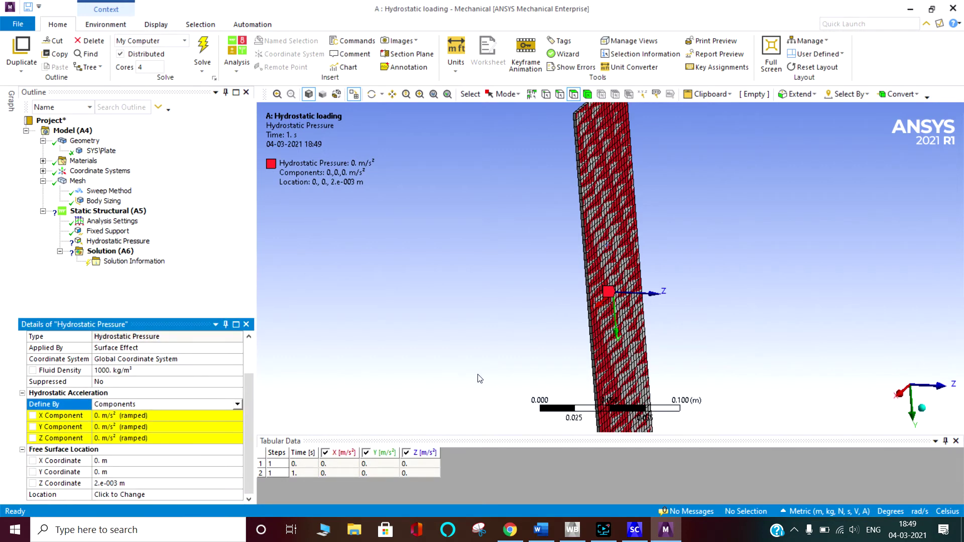
mouse_move(656, 355)
middle_mouse_down()
mouse_move(692, 333)
mouse_move(689, 316)
middle_mouse_up()
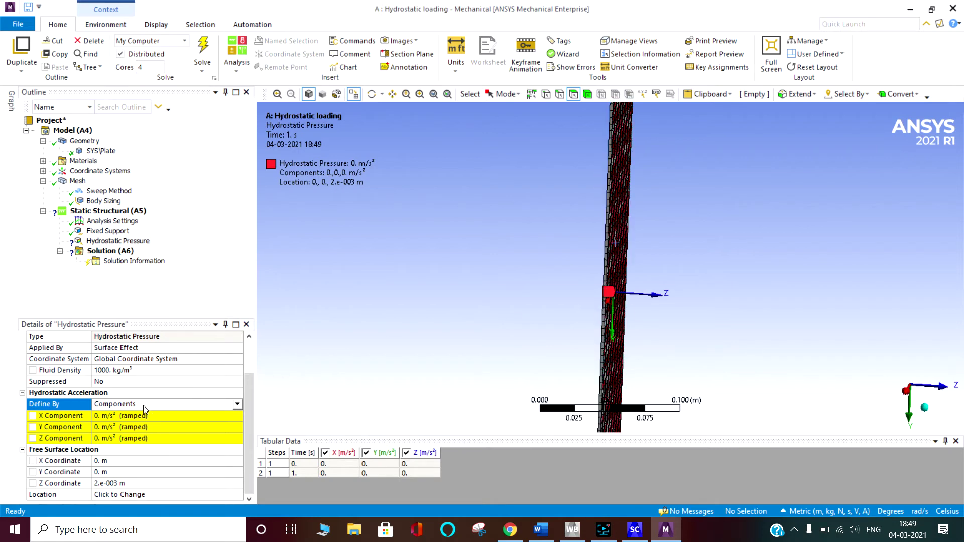
left_click(104, 427)
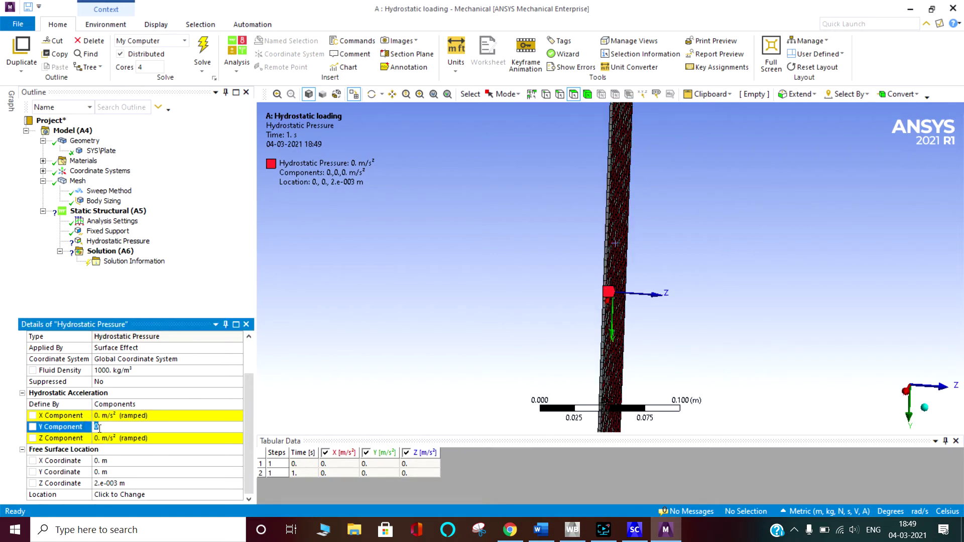
type("9.81")
left_click(373, 339)
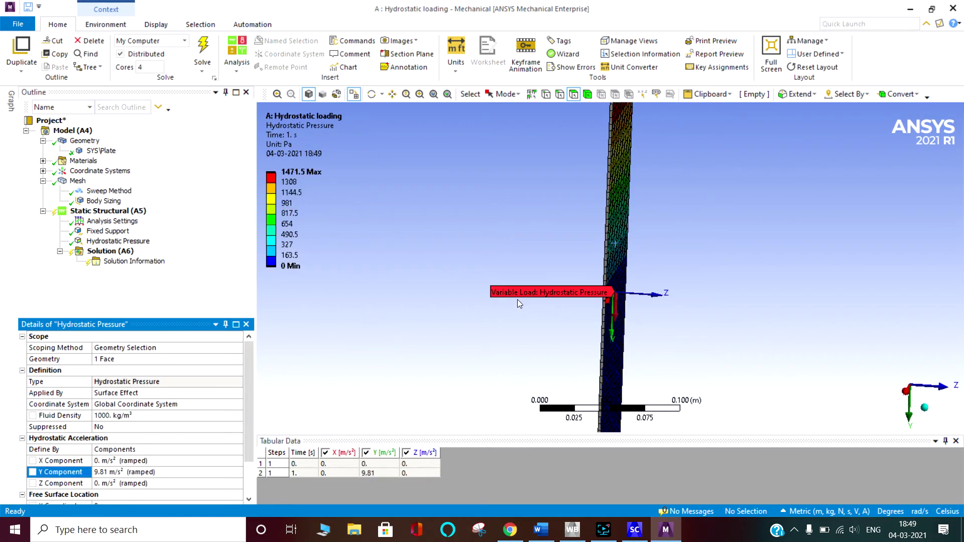
Step: Check the pressure distribution against the fixed support and reverse the hydrostatic acceleration's Y component to -9.81 m/s²
middle_click_drag(651, 282, 631, 243)
scroll(631, 243, "down", 1)
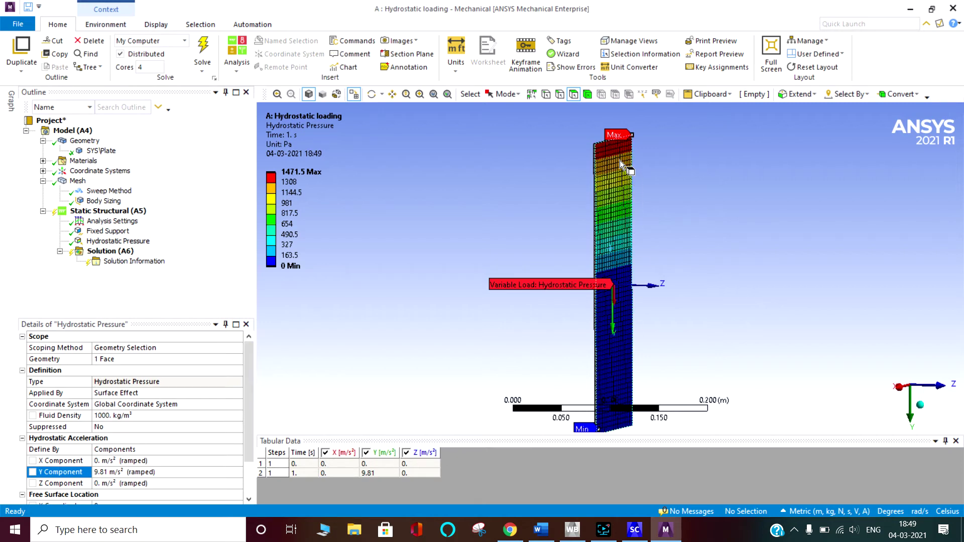
left_click(112, 232)
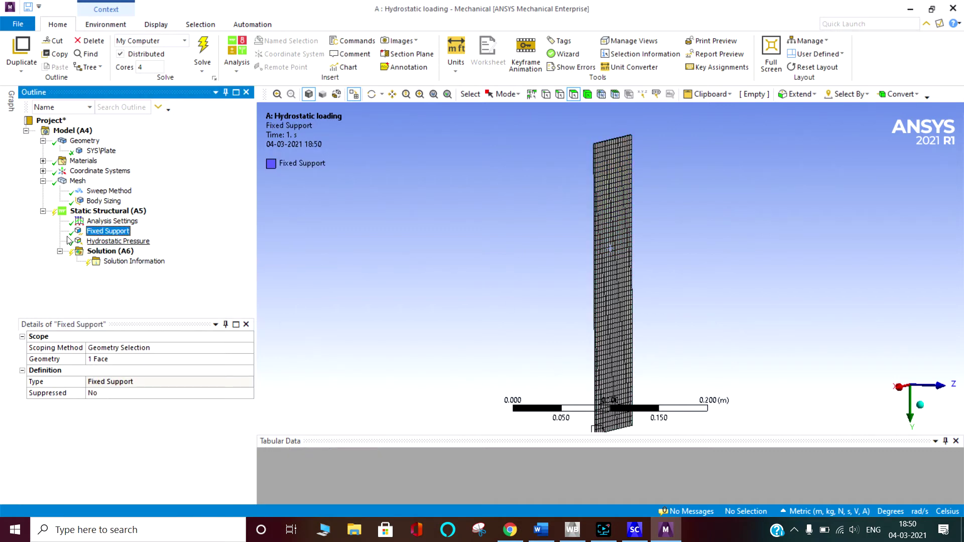
left_click(113, 241)
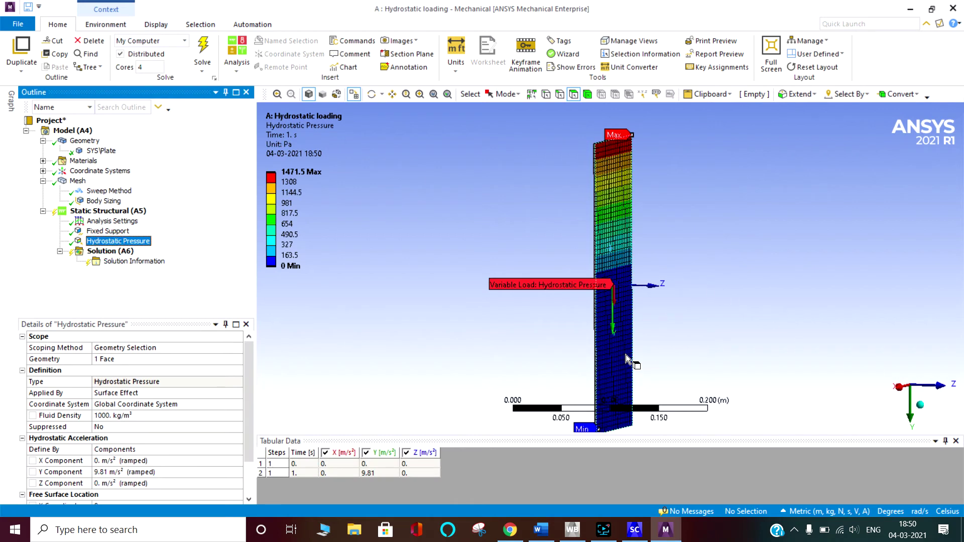
scroll(626, 354, "down", 2)
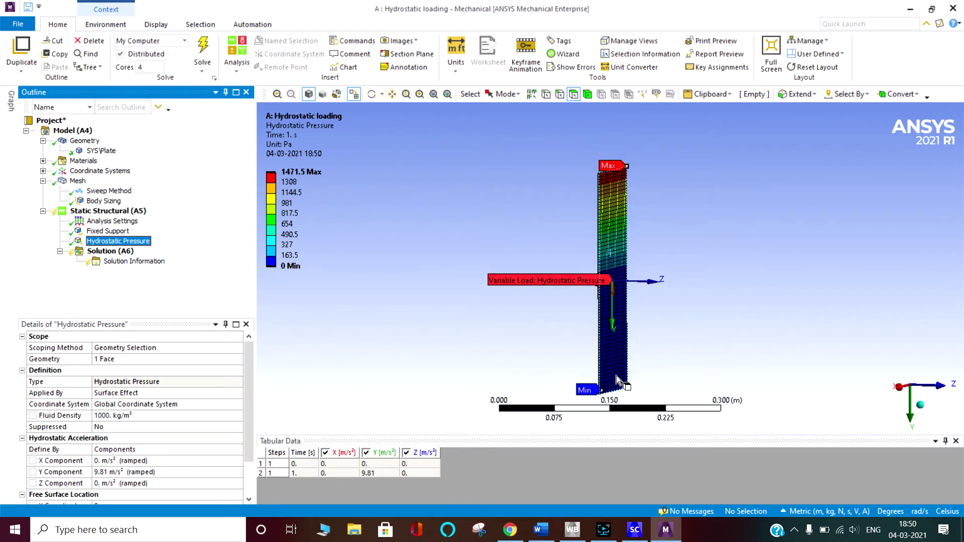
left_click(96, 472)
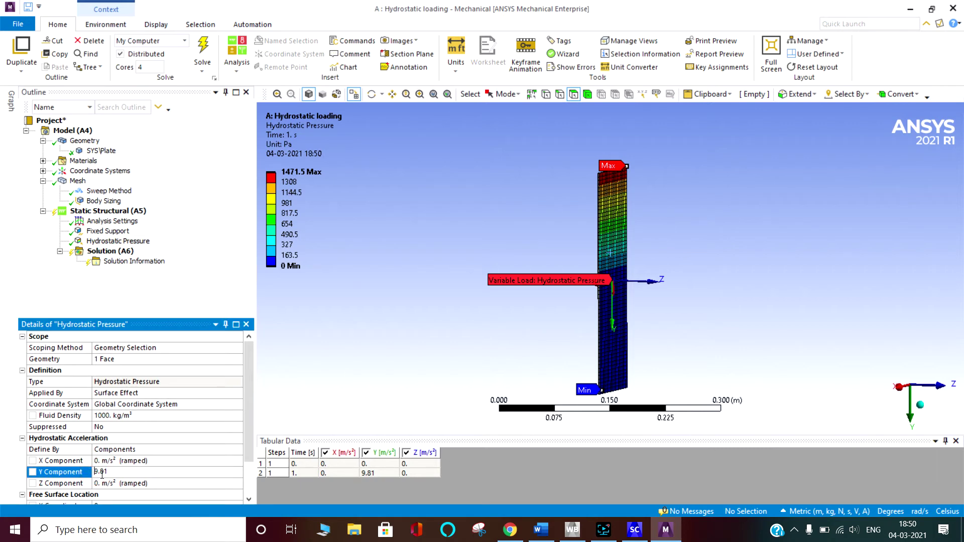
type("-")
left_click(392, 343)
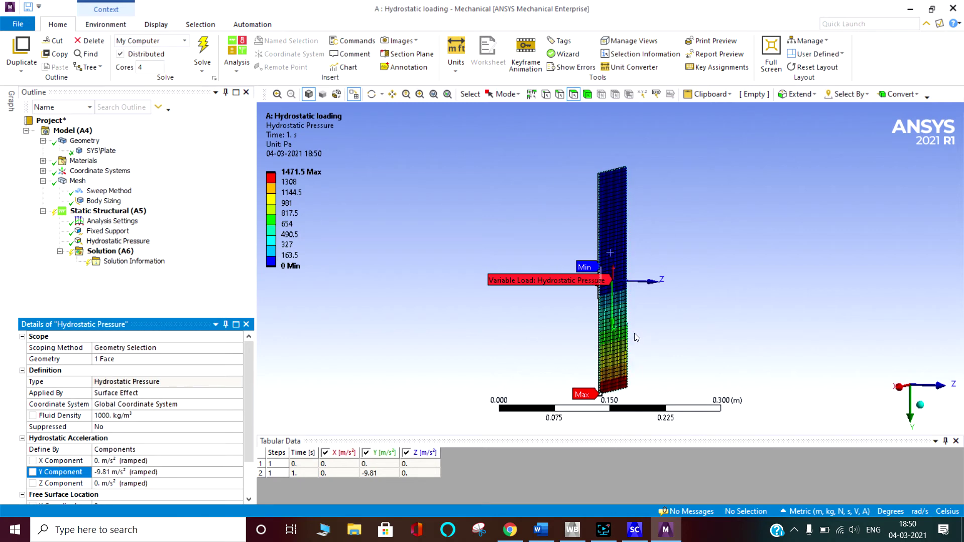
scroll(651, 333, "up", 3)
scroll(652, 326, "down", 3)
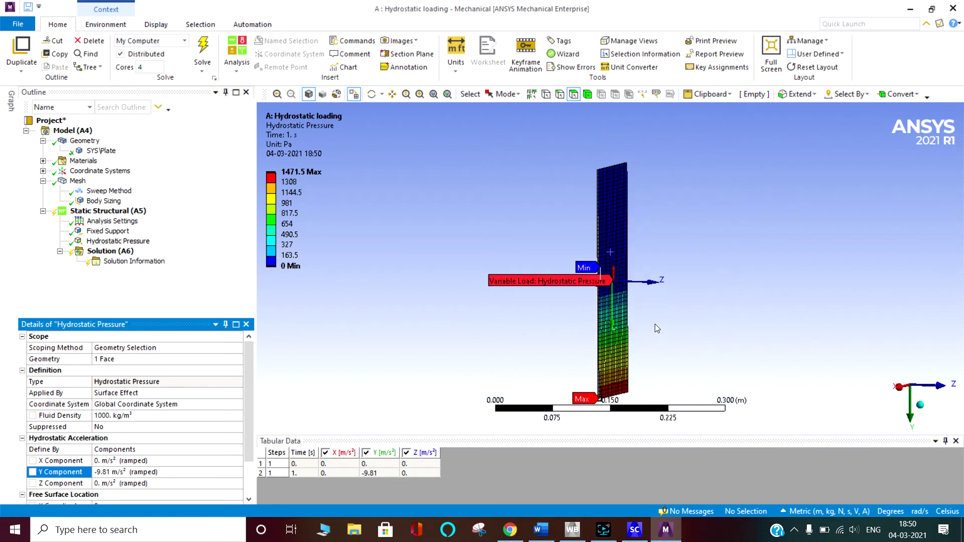
Step: Set the hydrostatic pressure's free surface location to the plate's narrow end face on the -Y side, opposite the fixed support
scroll(150, 460, "down", 2)
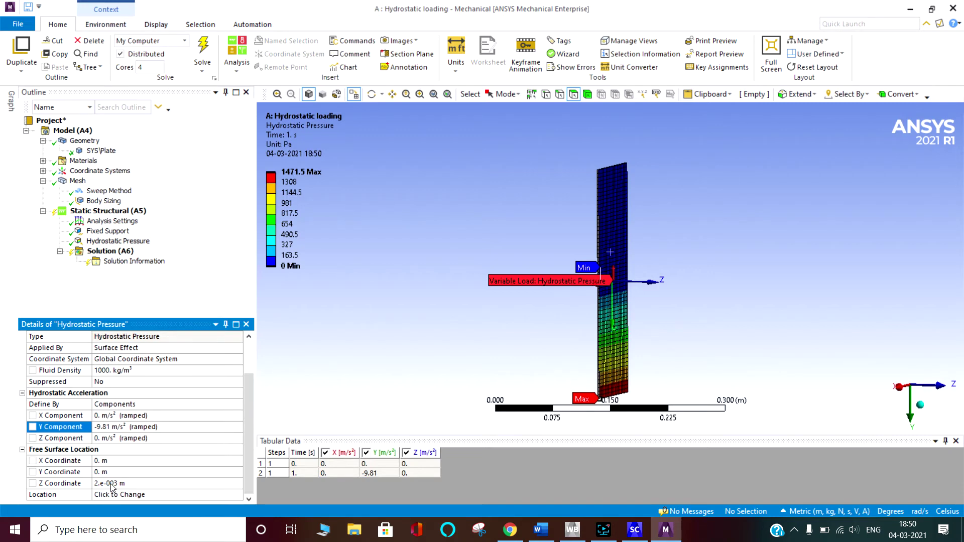
middle_click_drag(601, 317, 624, 323)
right_click_drag(586, 326, 624, 359)
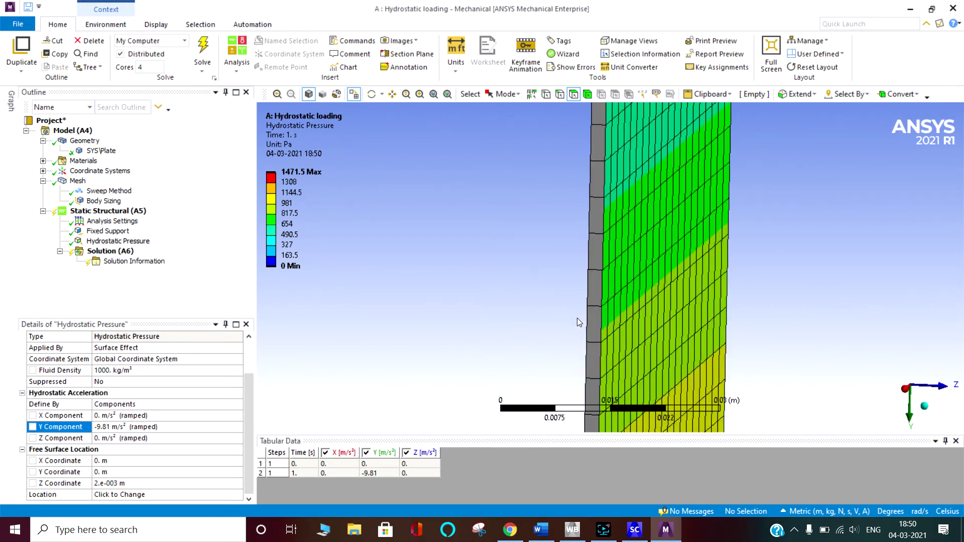
middle_click_drag(577, 318, 621, 297)
scroll(614, 302, "down", 5)
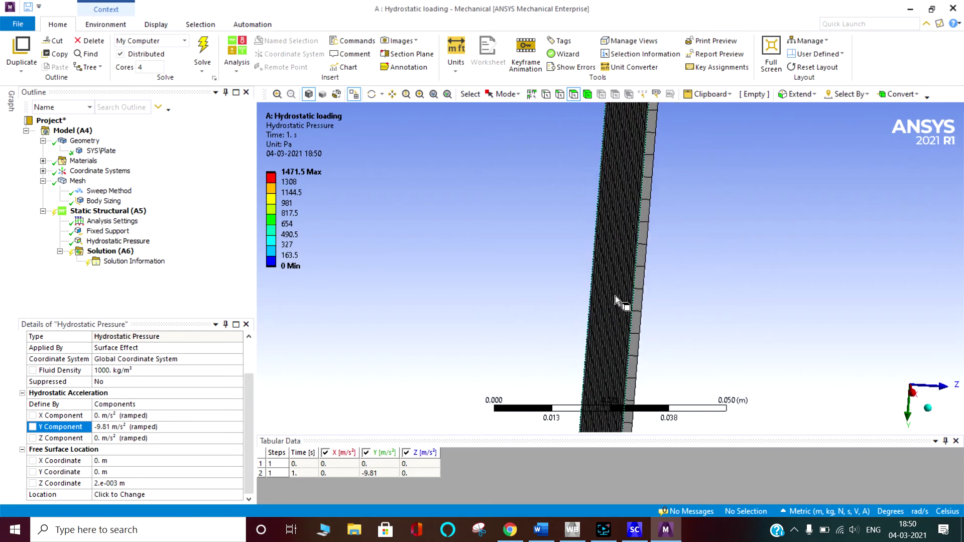
scroll(595, 288, "down", 5)
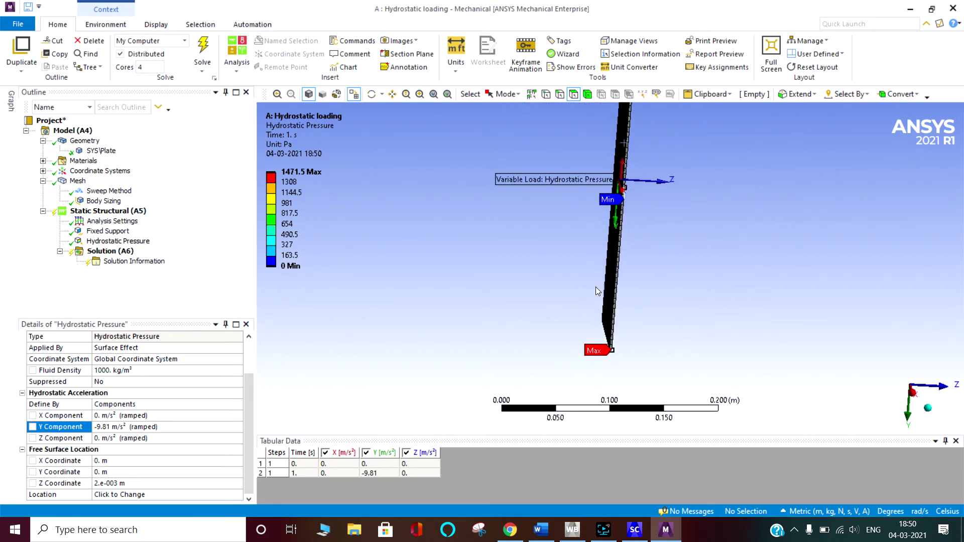
scroll(605, 256, "up", 3)
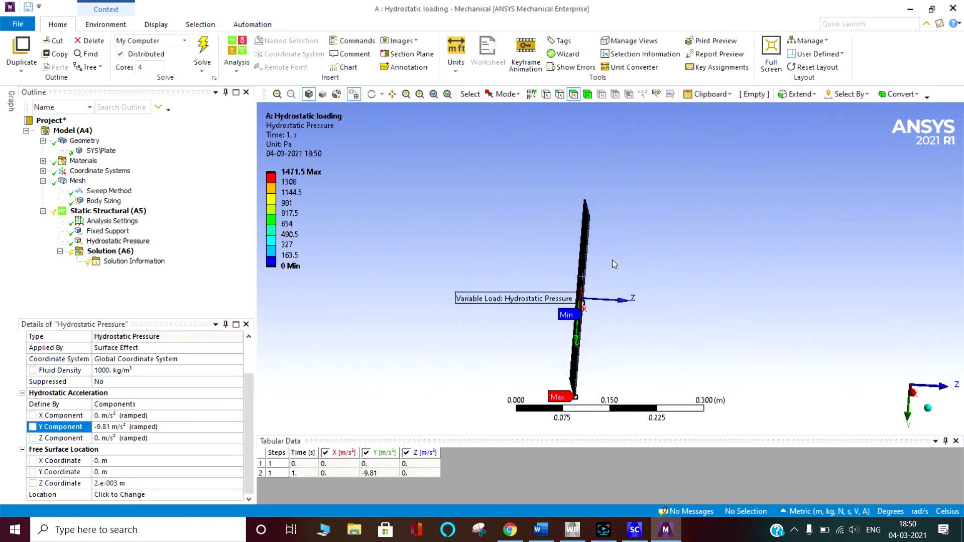
left_click(126, 496)
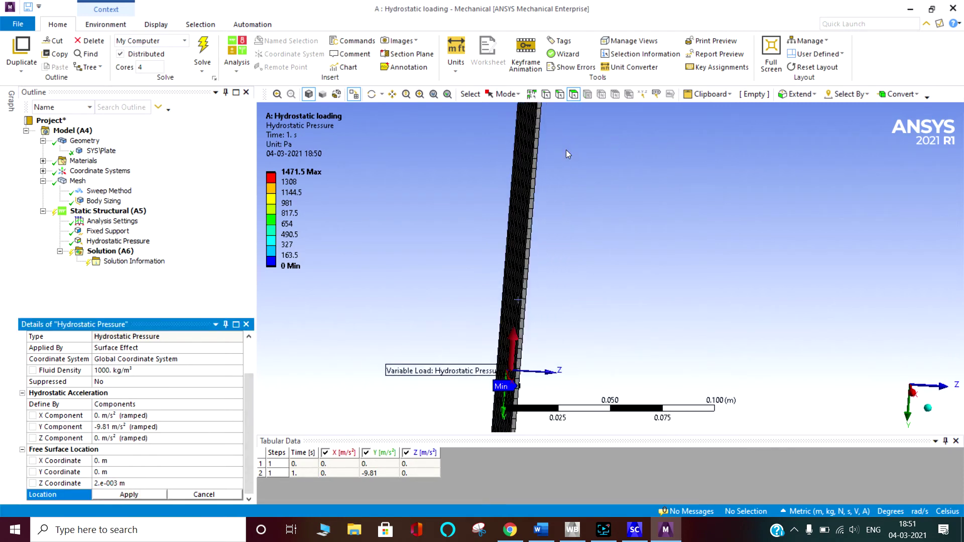
mouse_move(566, 153)
middle_mouse_down()
mouse_move(587, 263)
mouse_move(570, 266)
middle_mouse_up()
left_click(544, 209)
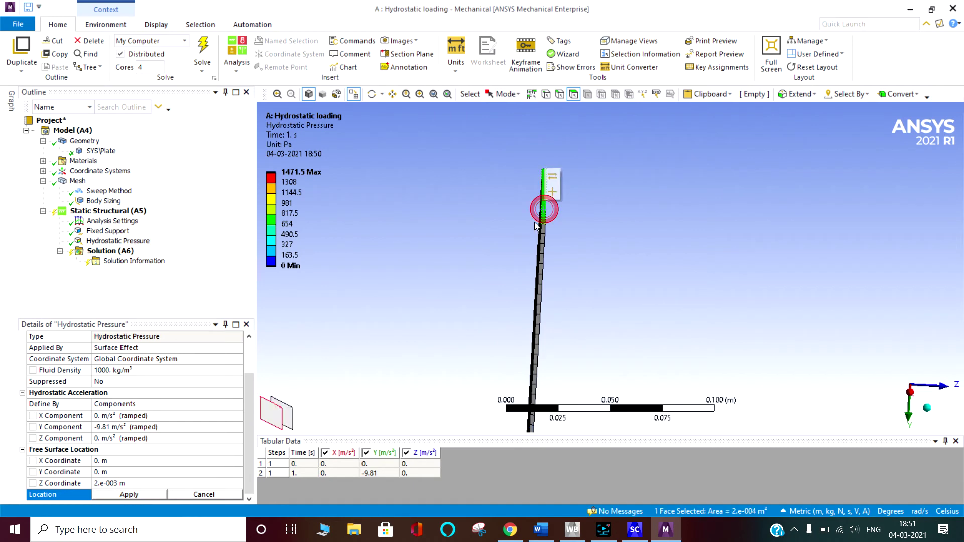
left_click(131, 494)
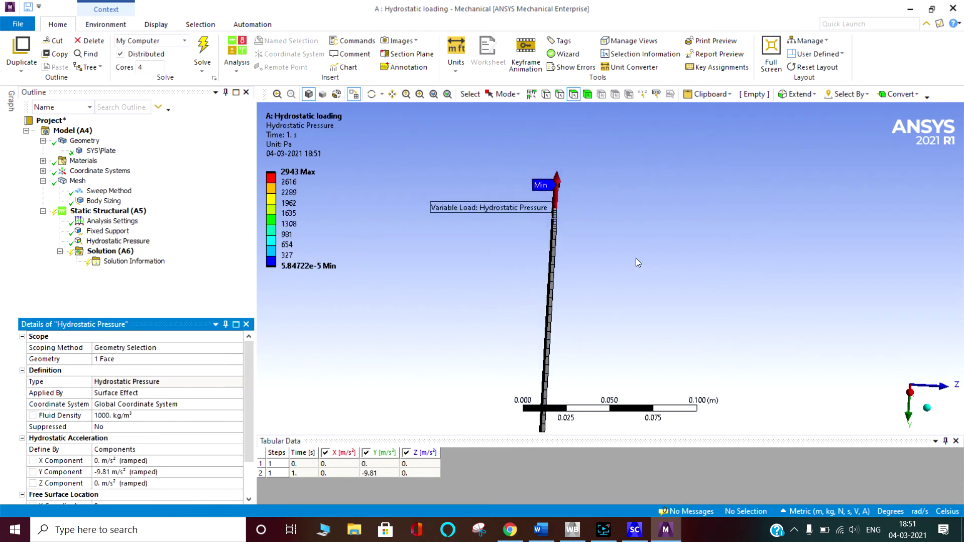
middle_click_drag(635, 258, 601, 210)
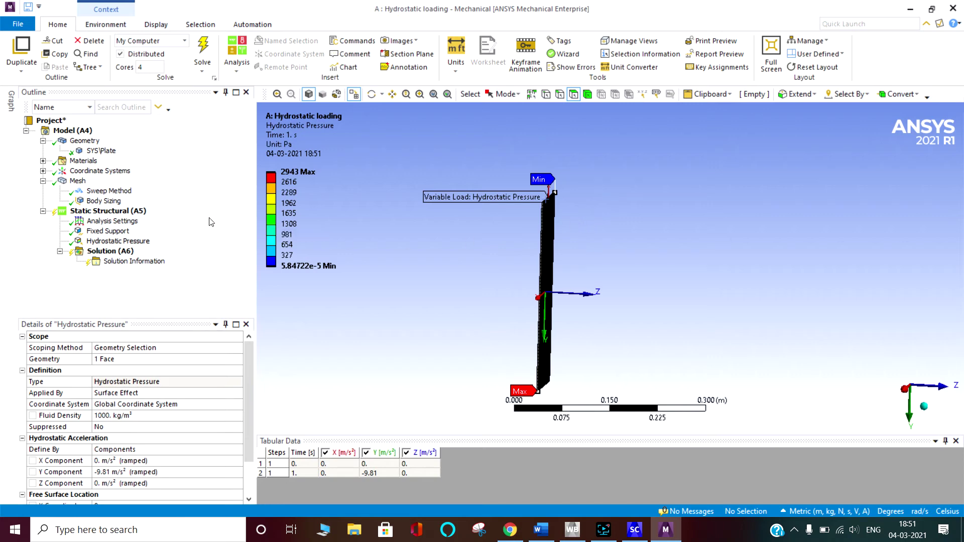
right_click(135, 211)
mouse_move(153, 219)
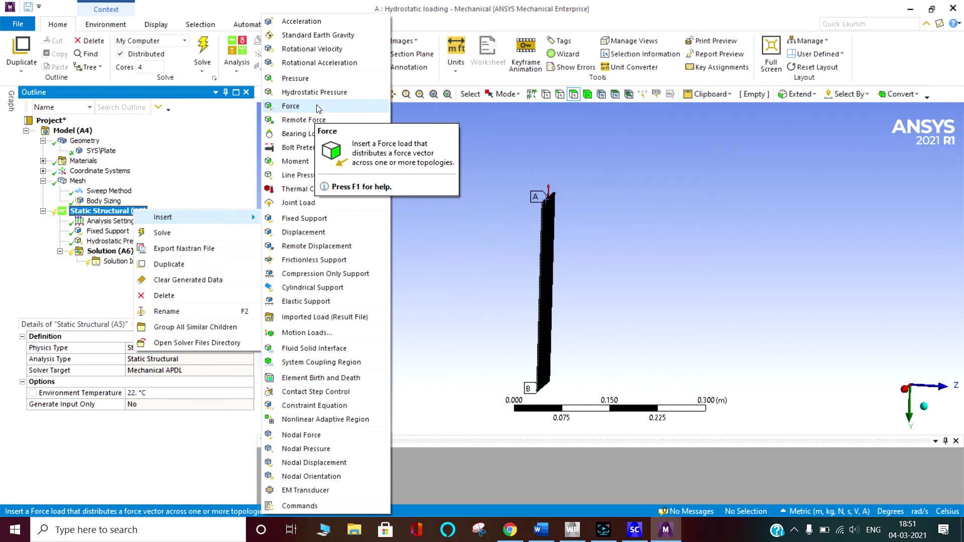
left_click(437, 248)
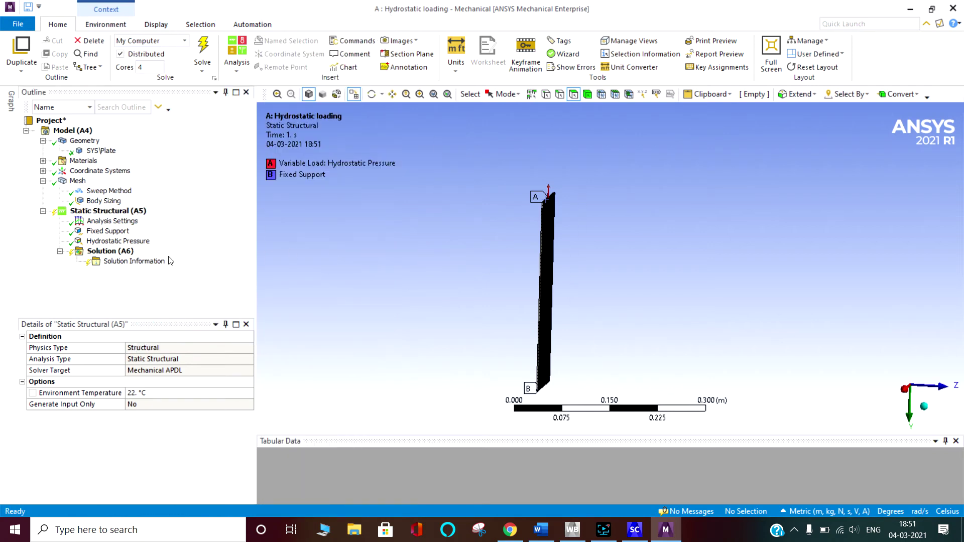
Step: Solve the static structural analysis of the plate
right_click(109, 253)
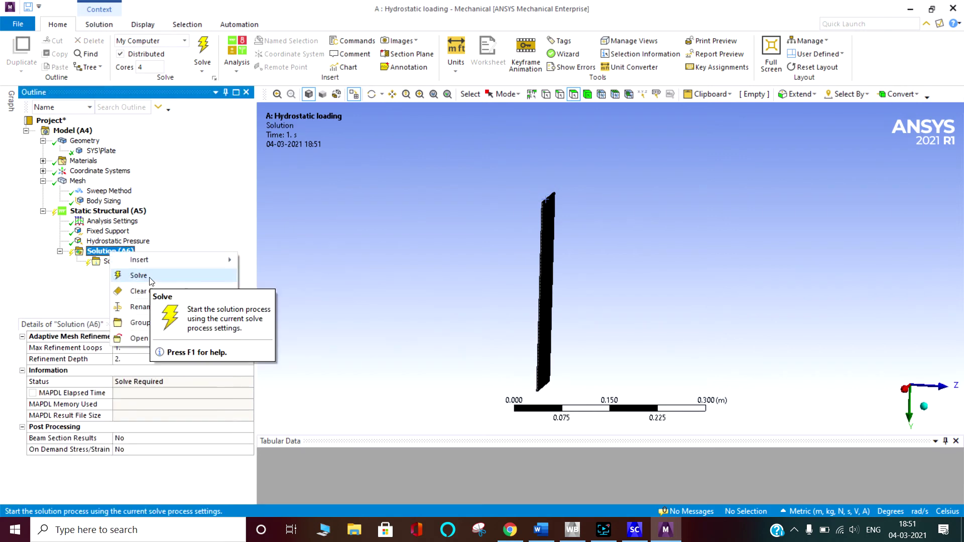
left_click(150, 277)
left_click(386, 261)
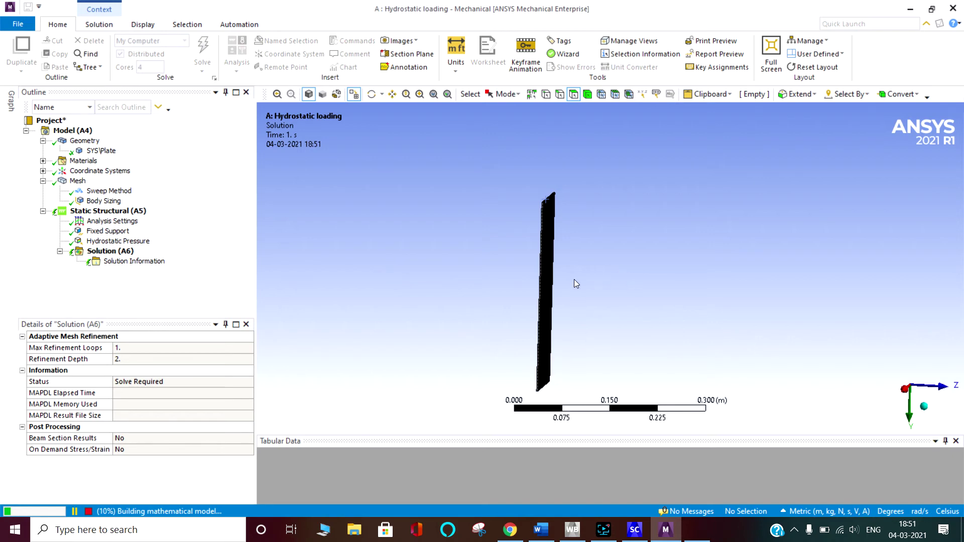
middle_click_drag(571, 279, 492, 227)
right_click_drag(493, 217, 574, 290)
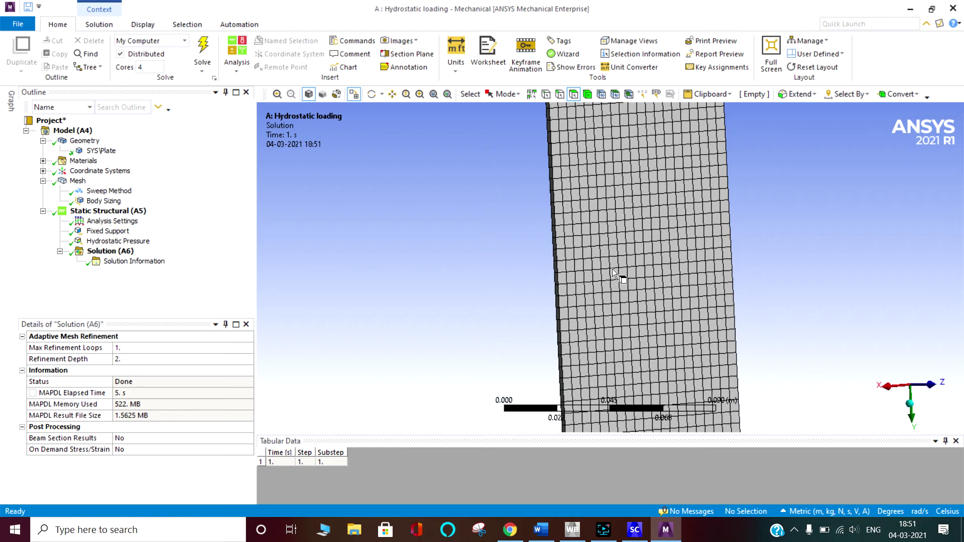
scroll(612, 269, "down", 1)
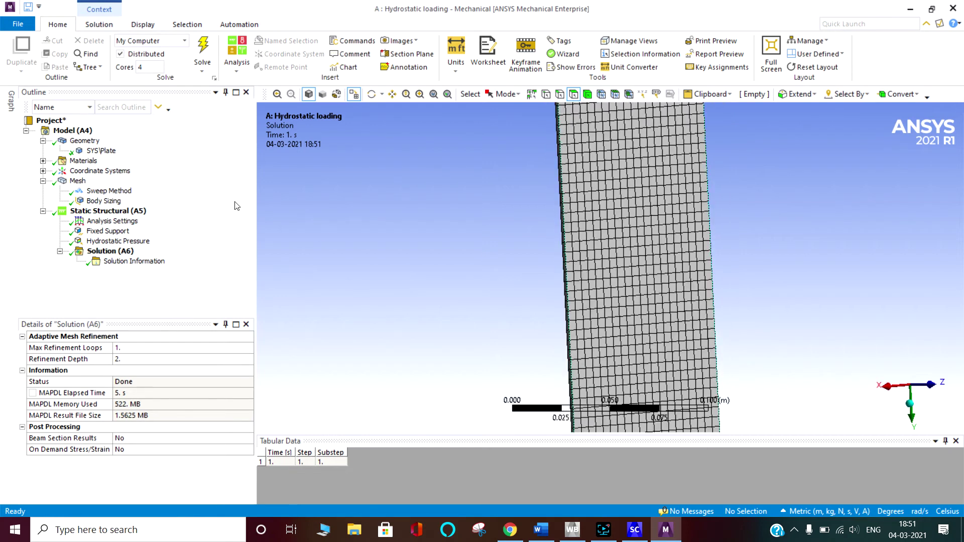
Step: Show the mesh and select several bands of individual elements across the plate's wide face
left_click(78, 180)
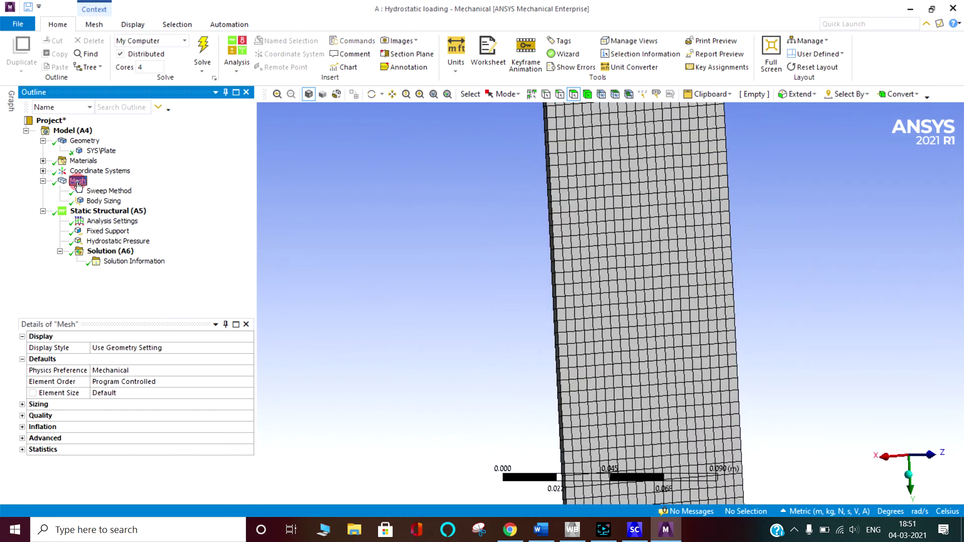
left_click(628, 95)
left_click(553, 159)
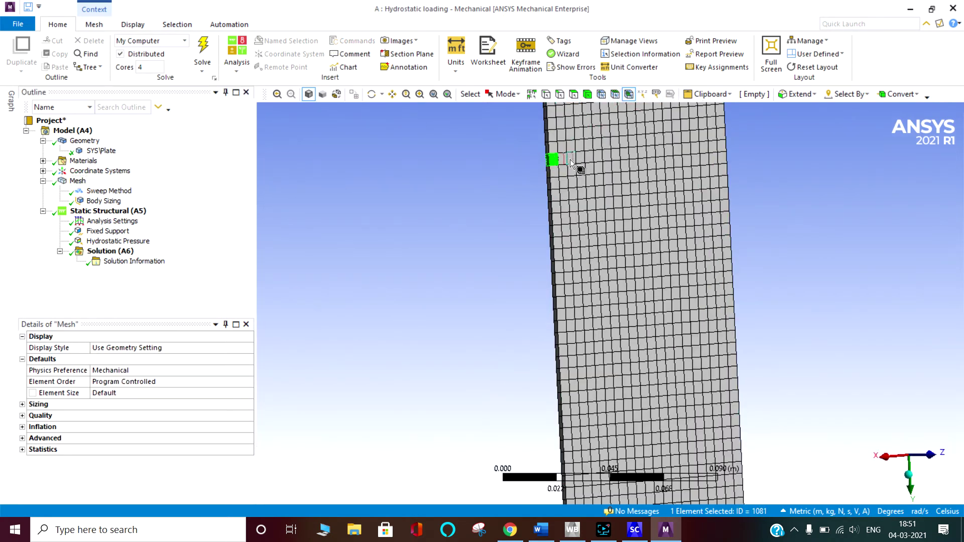
mouse_move(565, 160)
left_mouse_down()
mouse_move(594, 181)
mouse_move(703, 167)
mouse_move(633, 215)
mouse_move(709, 257)
mouse_move(602, 347)
mouse_move(718, 396)
mouse_move(585, 407)
left_mouse_up()
mouse_move(597, 304)
middle_mouse_down()
mouse_move(605, 310)
mouse_move(542, 357)
middle_mouse_up()
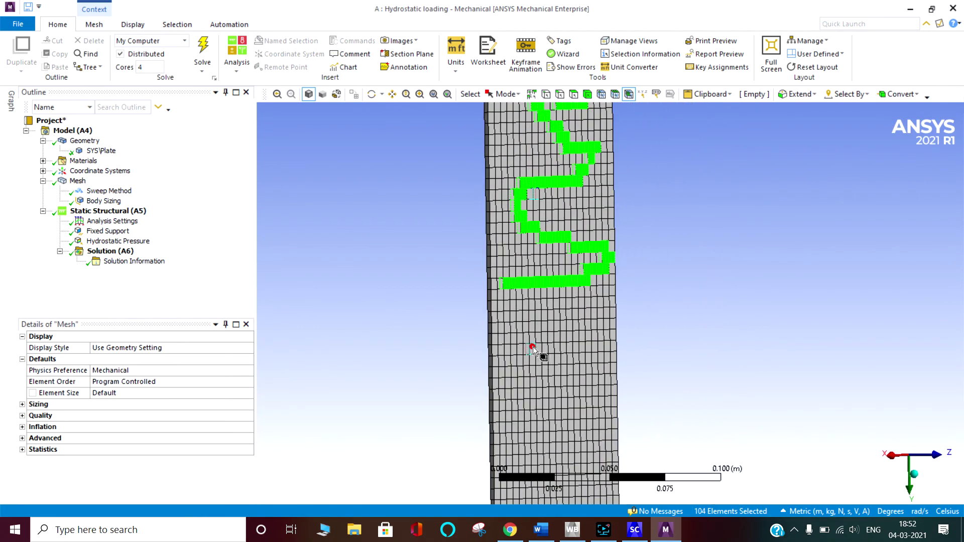
left_click_drag(558, 402, 525, 425, "ctrl")
mouse_move(534, 343)
left_mouse_down("ctrl")
mouse_move(508, 364)
mouse_move(534, 421)
left_mouse_up("ctrl")
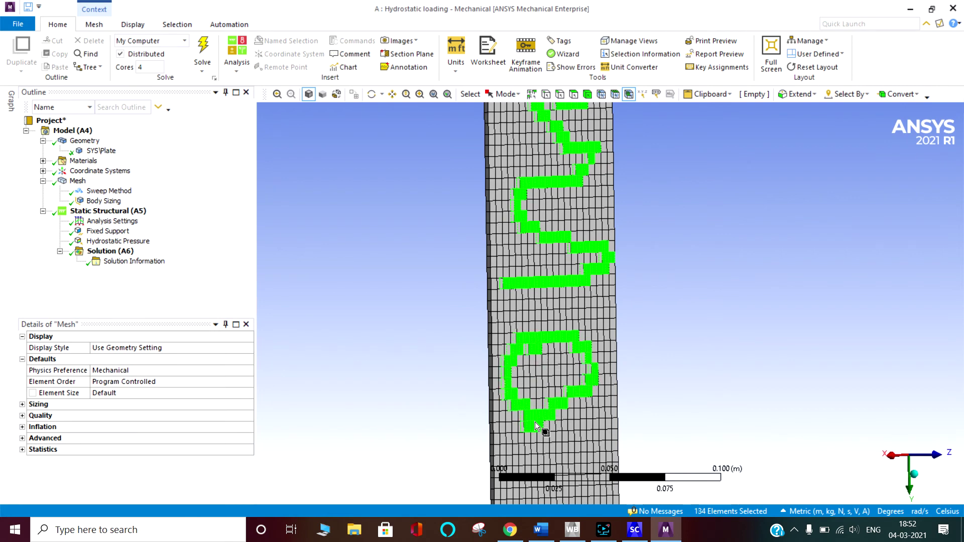
middle_click_drag(575, 388, 570, 341, "ctrl")
mouse_move(538, 325)
left_mouse_down("ctrl")
mouse_move(583, 324)
mouse_move(535, 413)
left_mouse_up("ctrl")
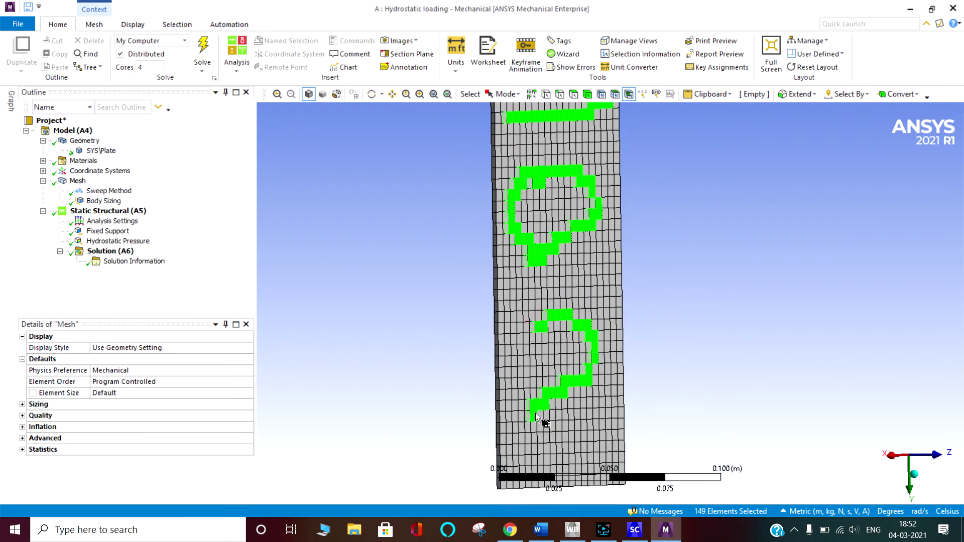
mouse_move(553, 321)
left_mouse_down("ctrl")
mouse_move(523, 380)
mouse_move(549, 398)
left_mouse_up("ctrl")
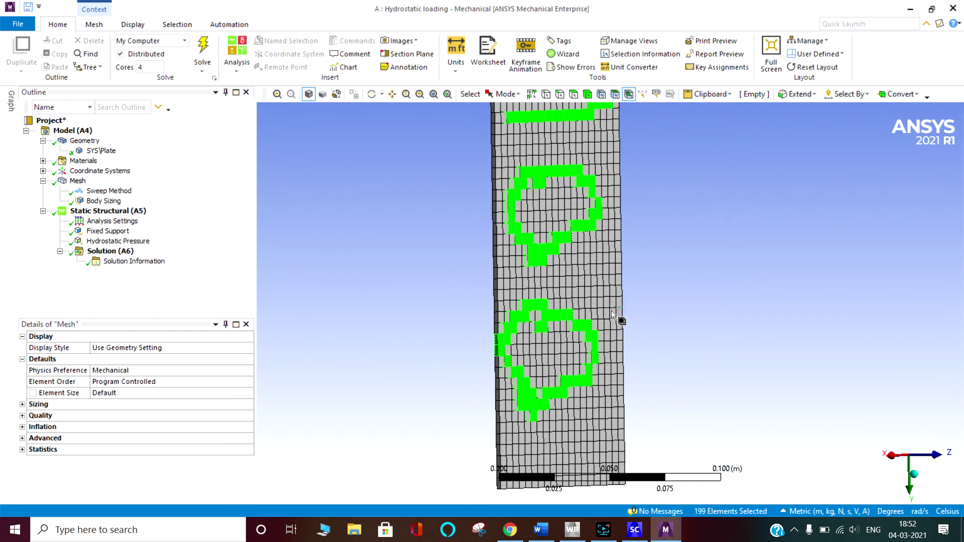
Step: Select a small patch of elements near the plate's long edge, clear the selection and examine the mesh over the whole plate
mouse_move(609, 316)
middle_mouse_down("ctrl")
mouse_move(663, 212)
mouse_move(636, 324)
middle_mouse_up("ctrl")
mouse_move(612, 293)
left_mouse_down()
mouse_move(656, 316)
mouse_move(649, 281)
left_mouse_up()
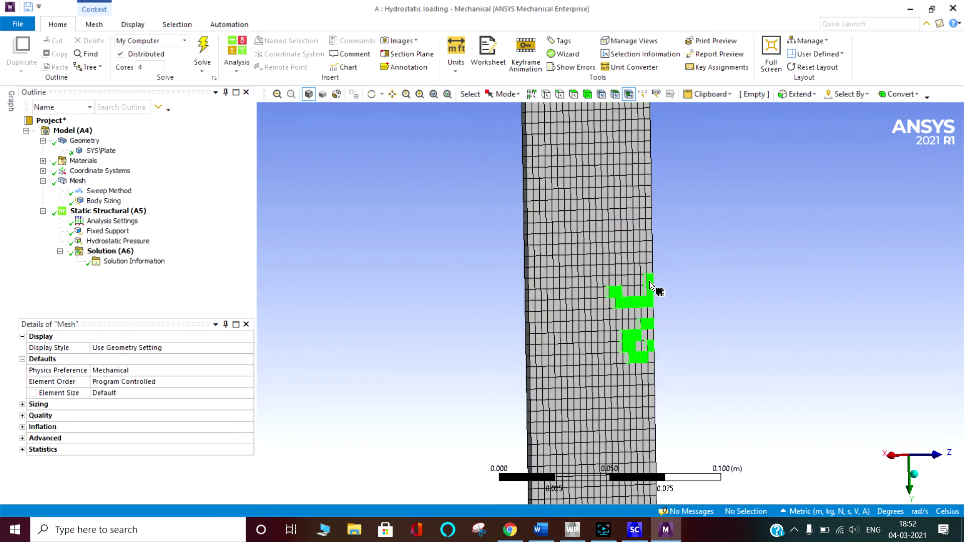
middle_click_drag(630, 251, 656, 286)
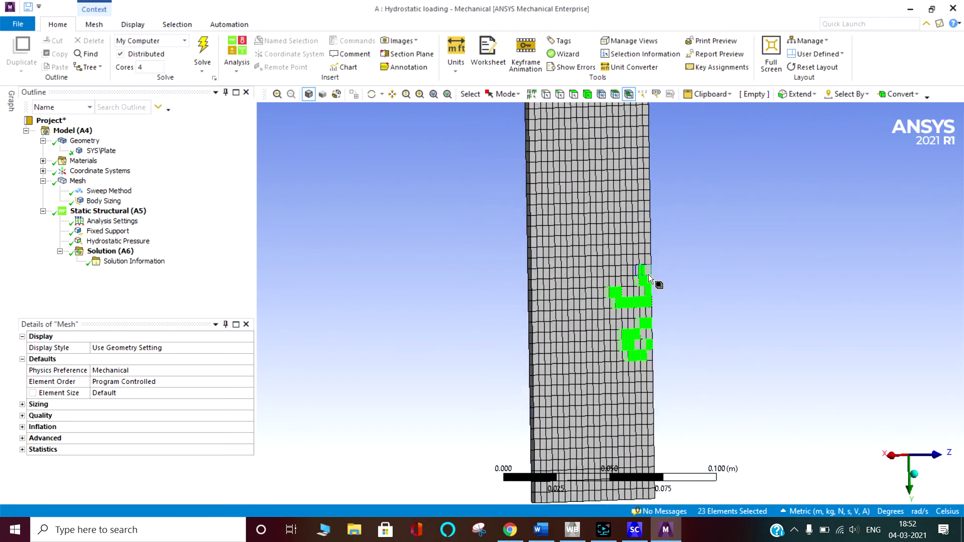
left_click(691, 276)
scroll(615, 288, "down", 5)
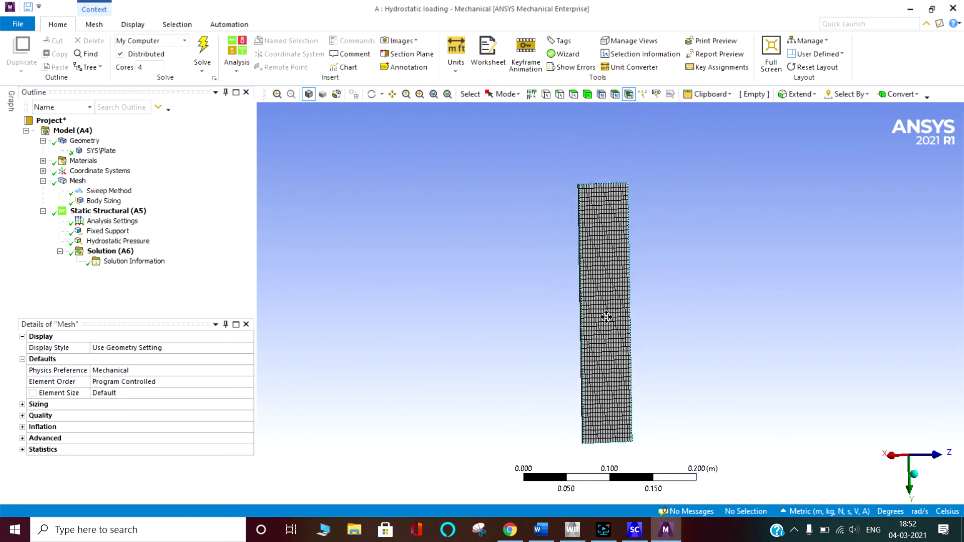
scroll(604, 316, "up", 6)
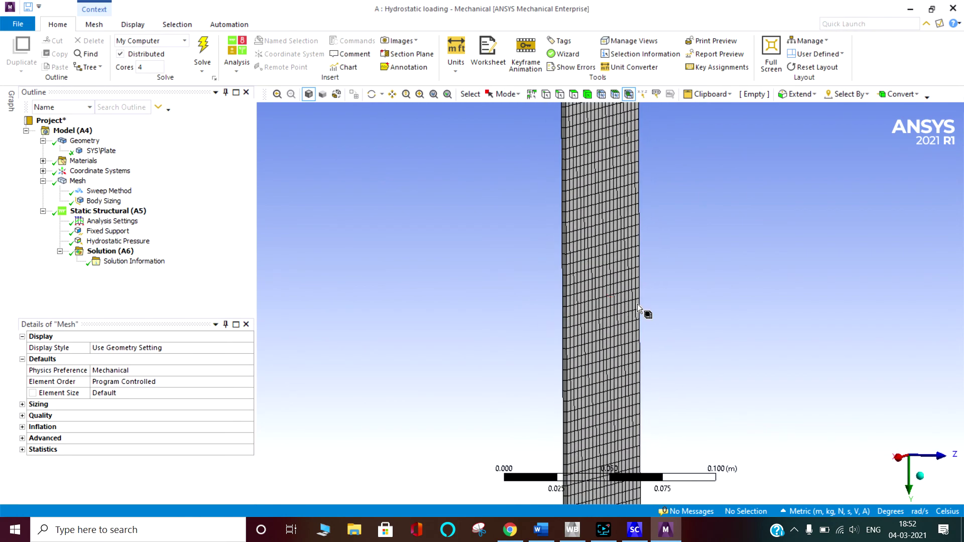
middle_click_drag(604, 298, 585, 234, "ctrl")
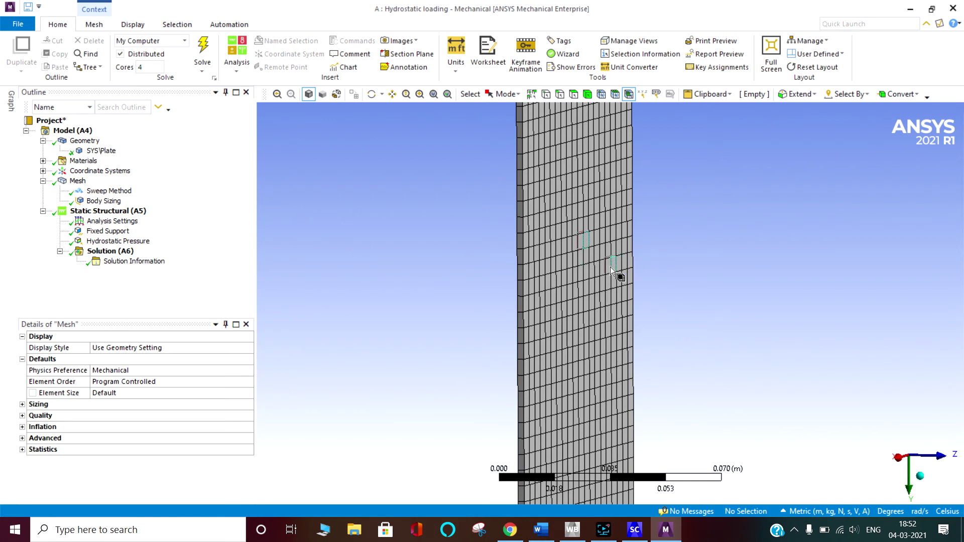
scroll(598, 265, "down", 2)
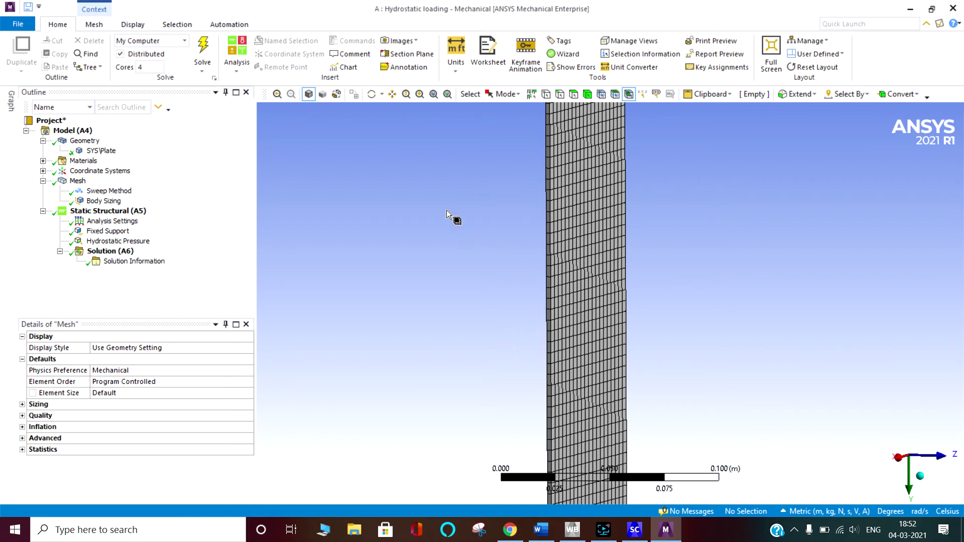
scroll(505, 233, "down", 1)
scroll(505, 234, "down", 2)
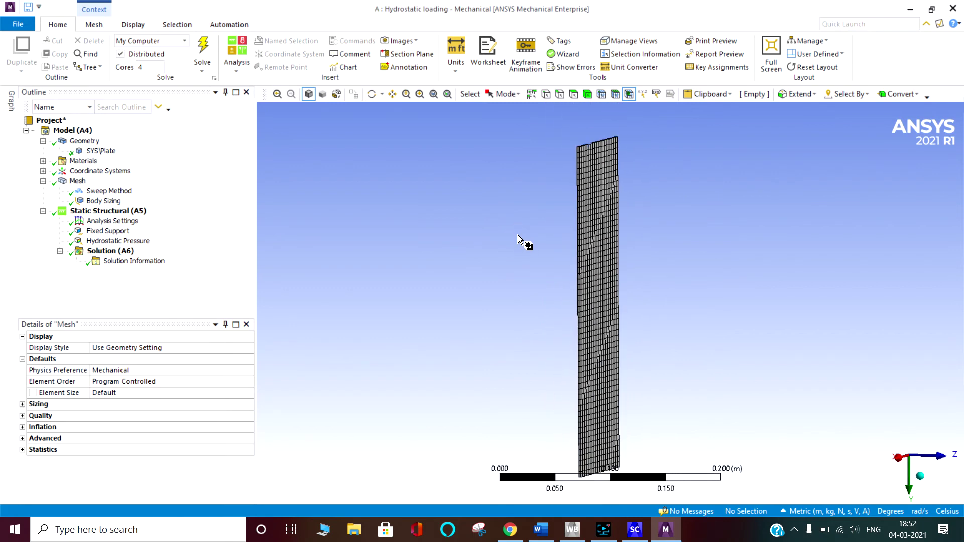
Step: Switch to the ANSYS LECTURE 1 document in Word and review the plate's reaction calculation and the 3-D equations of motion
left_click(540, 529)
scroll(496, 367, "up", 5)
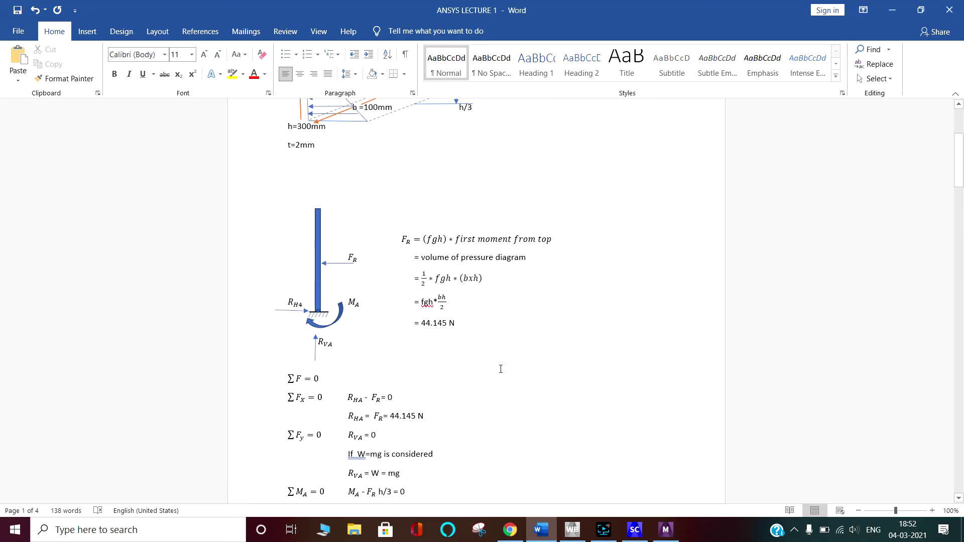
scroll(500, 368, "down", 15)
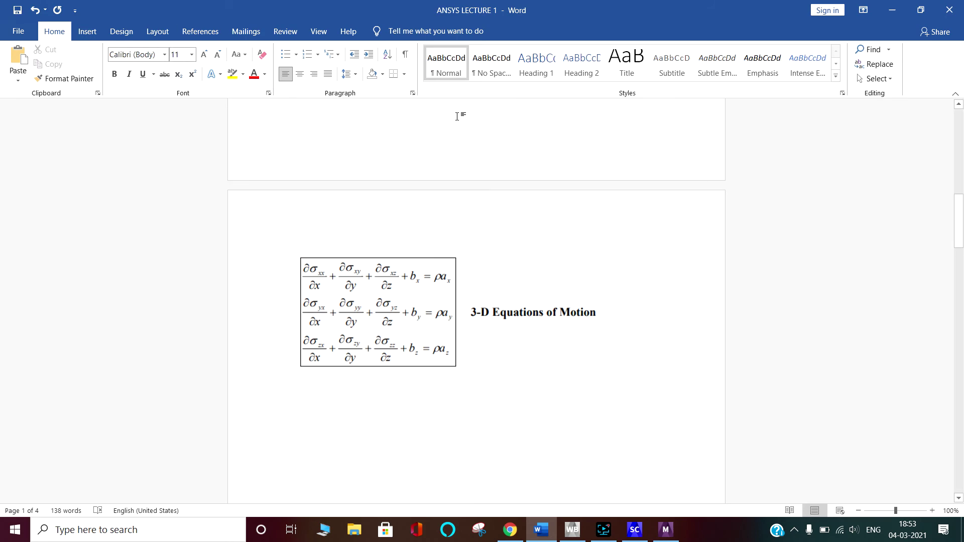
Step: Draw a diagonal arrow about 1.44 cm high and 1.61 cm wide across the ρaₓ term of the first equation of motion
left_click(115, 33)
left_click(90, 35)
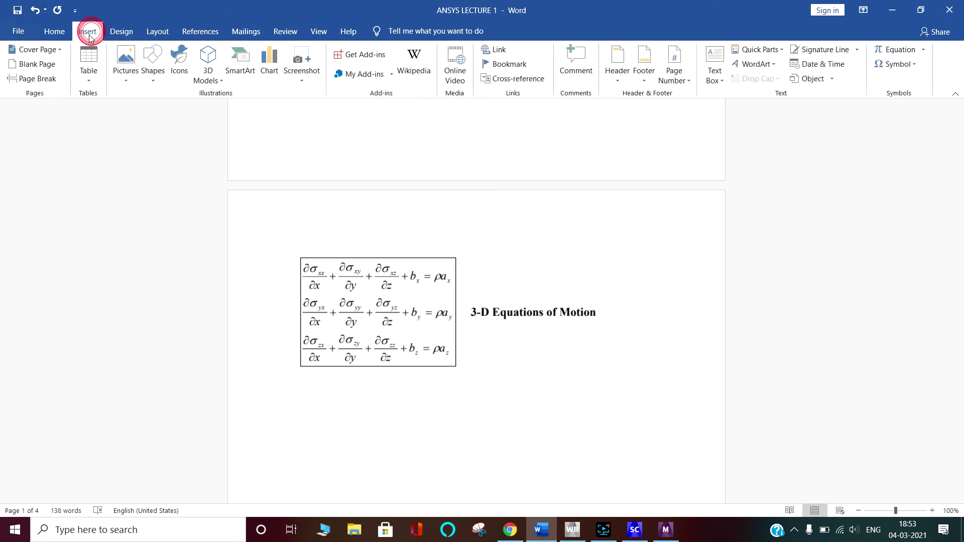
left_click(153, 65)
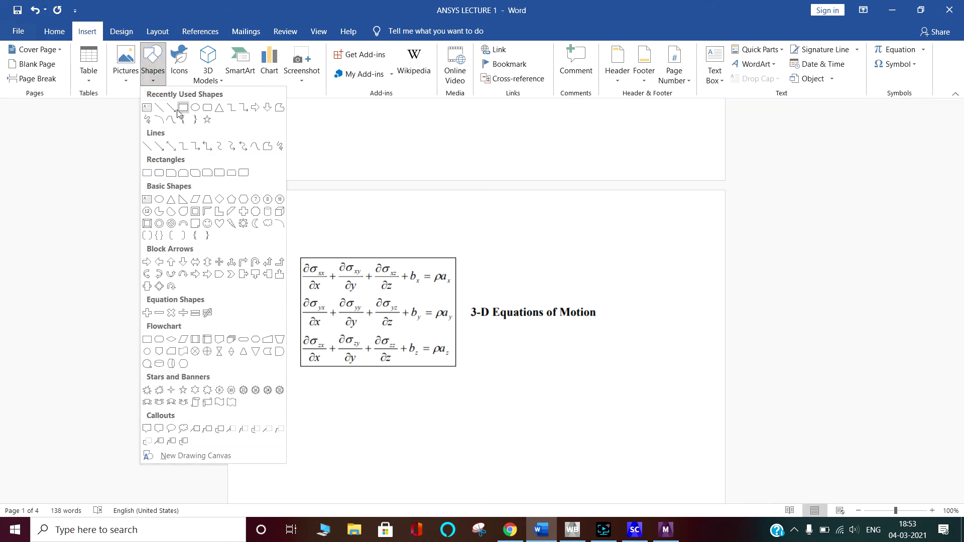
left_click(181, 108)
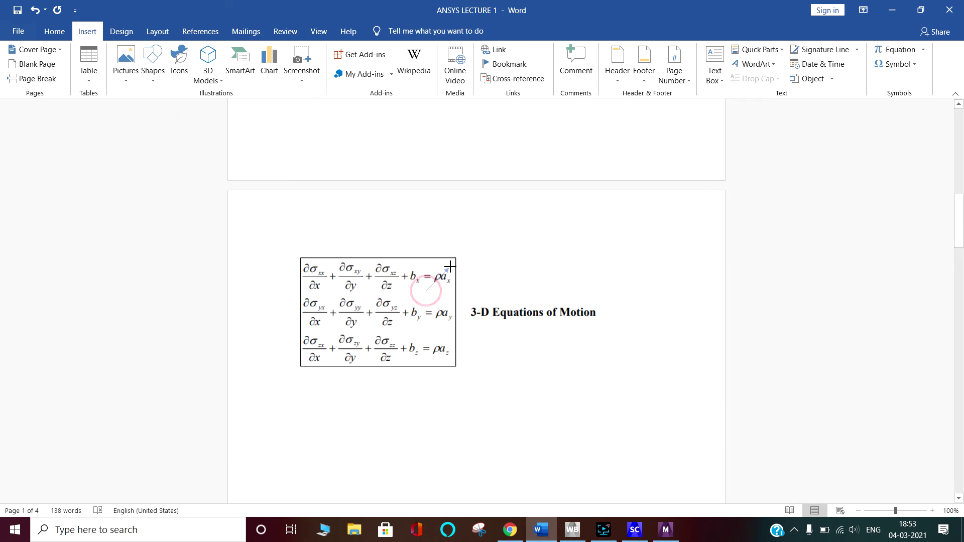
left_click_drag(450, 266, 464, 257)
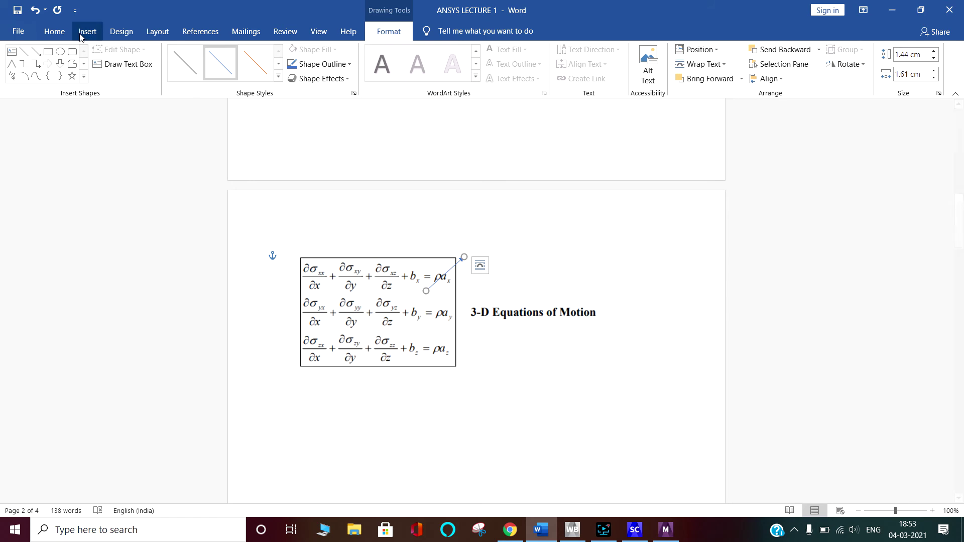
left_click(55, 31)
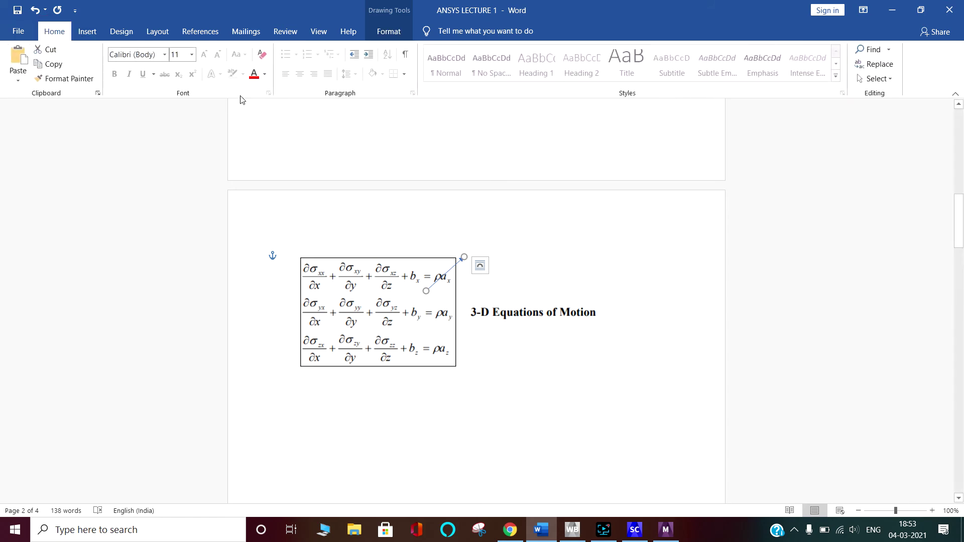
left_click(480, 240)
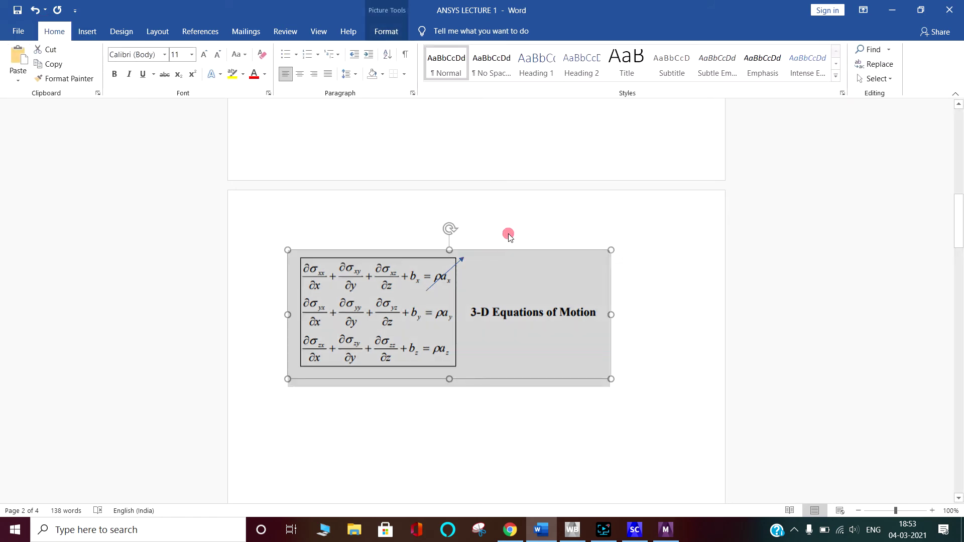
left_click(496, 269)
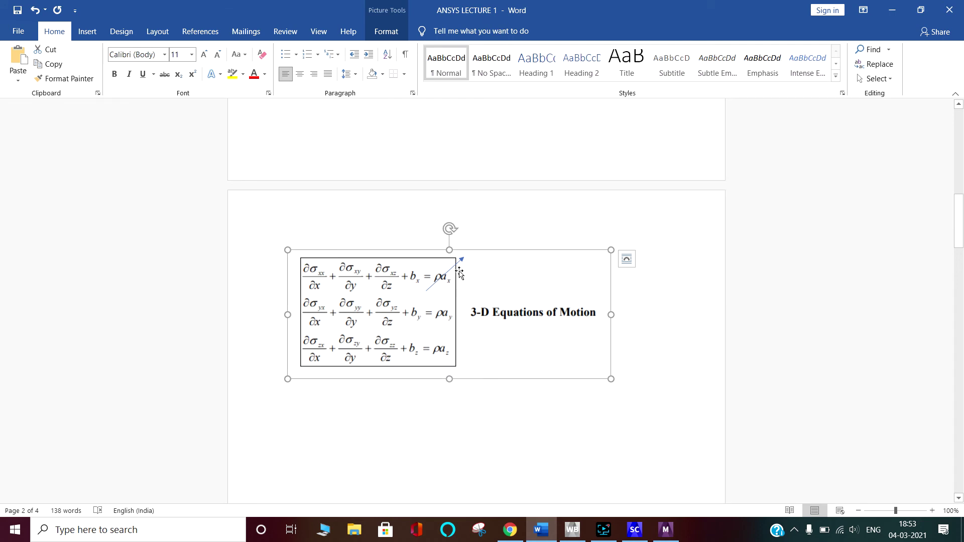
left_click(87, 31)
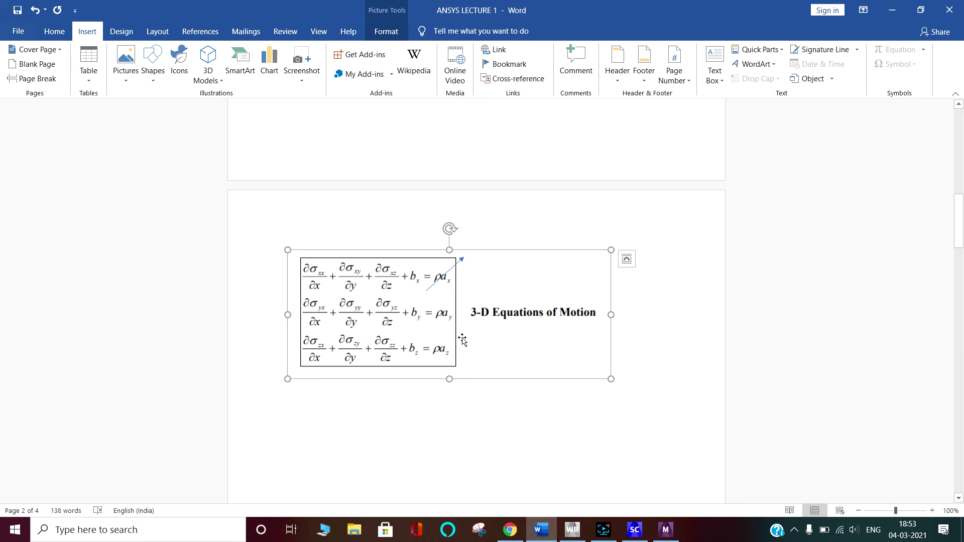
left_click(349, 218)
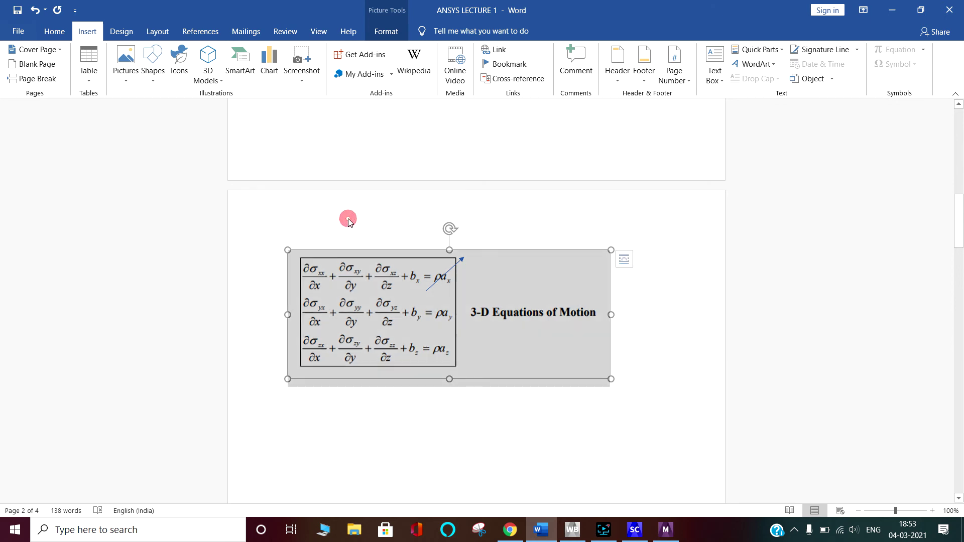
Step: Switch back to ANSYS Mechanical and add a Directional Deformation result to the solution
left_click(665, 529)
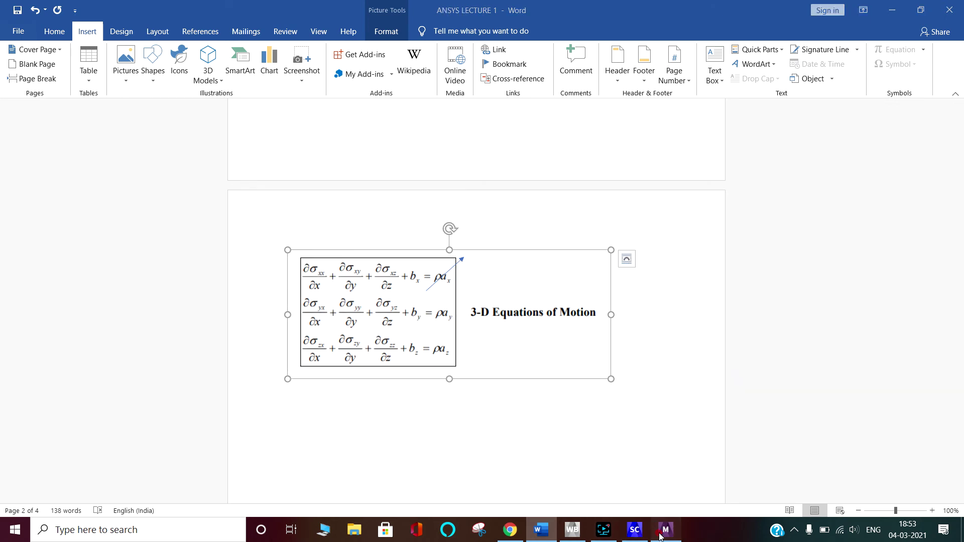
middle_click_drag(491, 377, 453, 315)
right_click(115, 252)
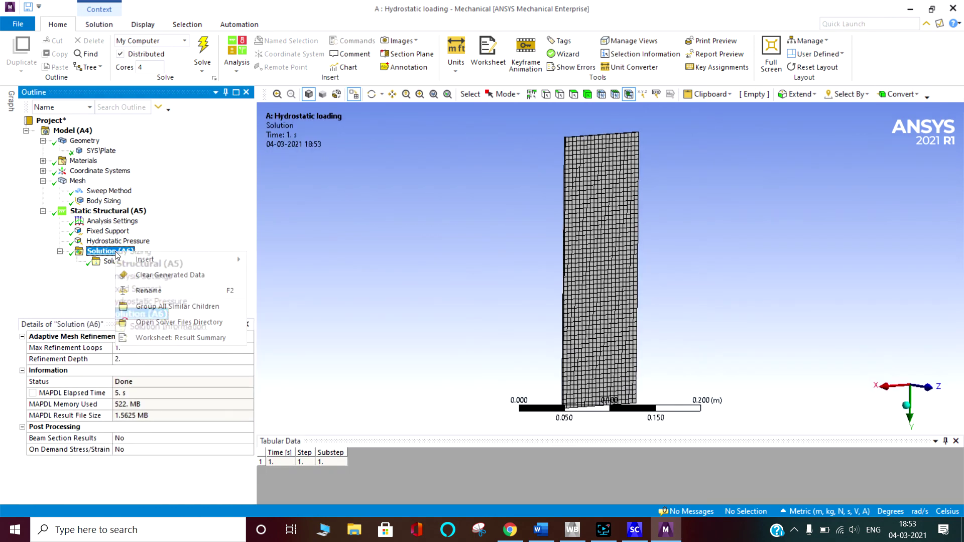
mouse_move(211, 260)
mouse_move(314, 262)
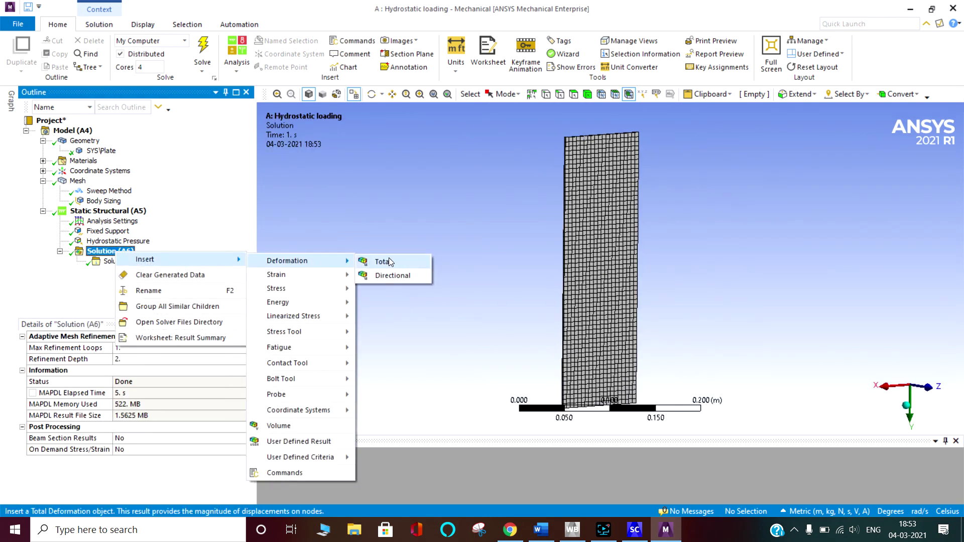
left_click(401, 275)
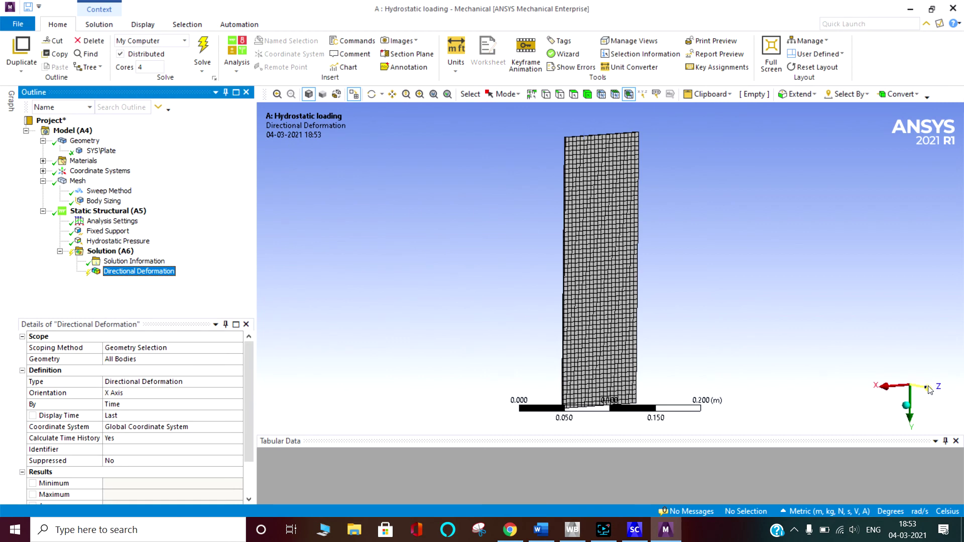
Step: Set the Directional Deformation result's orientation to the Z Axis and review its remaining definition settings
middle_click_drag(727, 362, 834, 364)
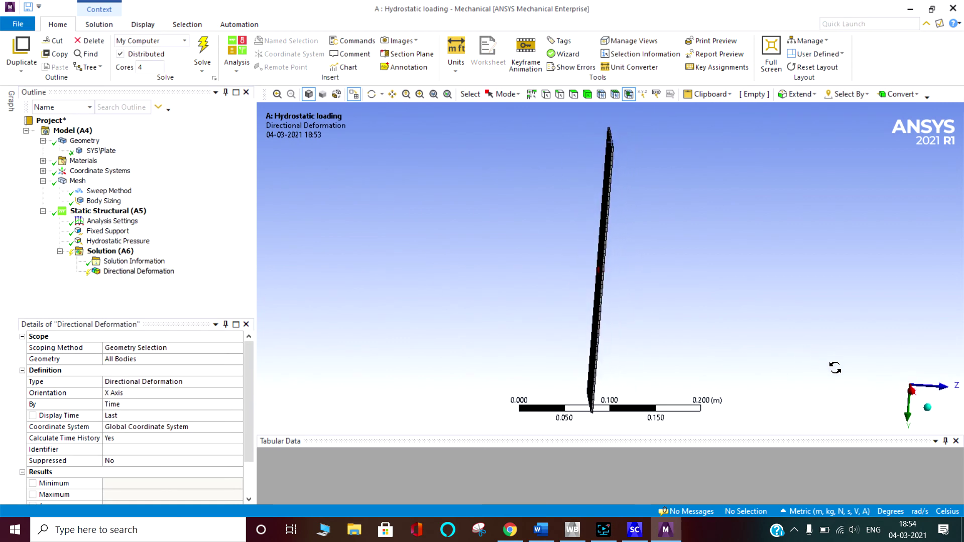
left_click(134, 393)
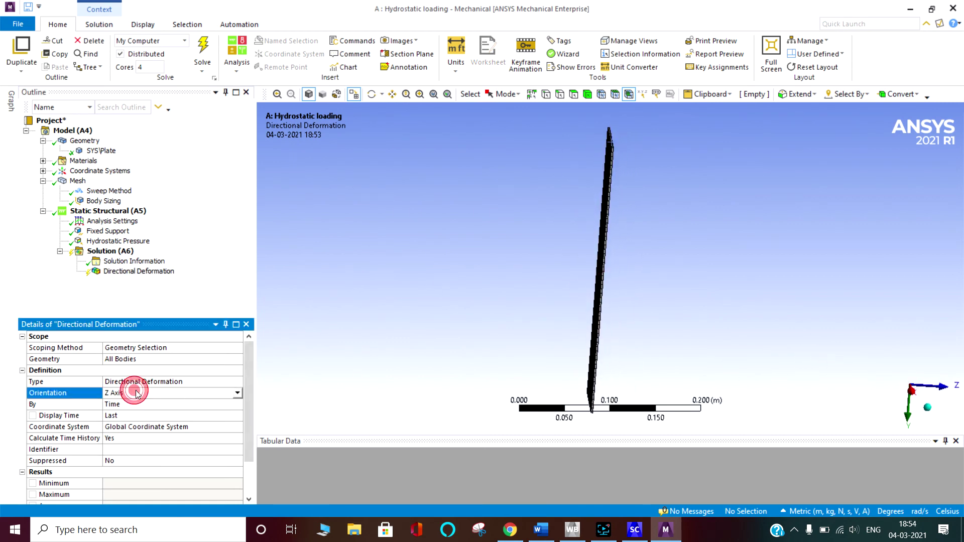
left_click(118, 395)
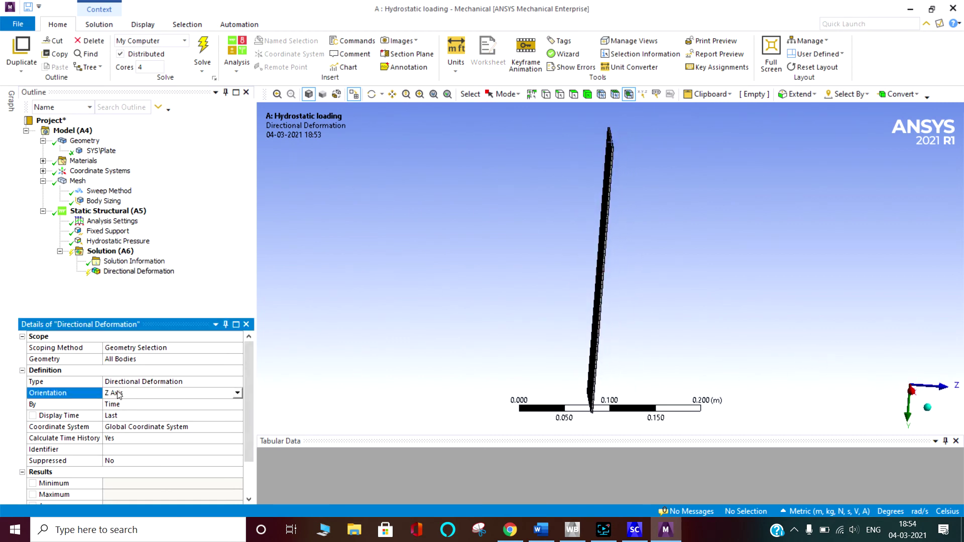
left_click(234, 394)
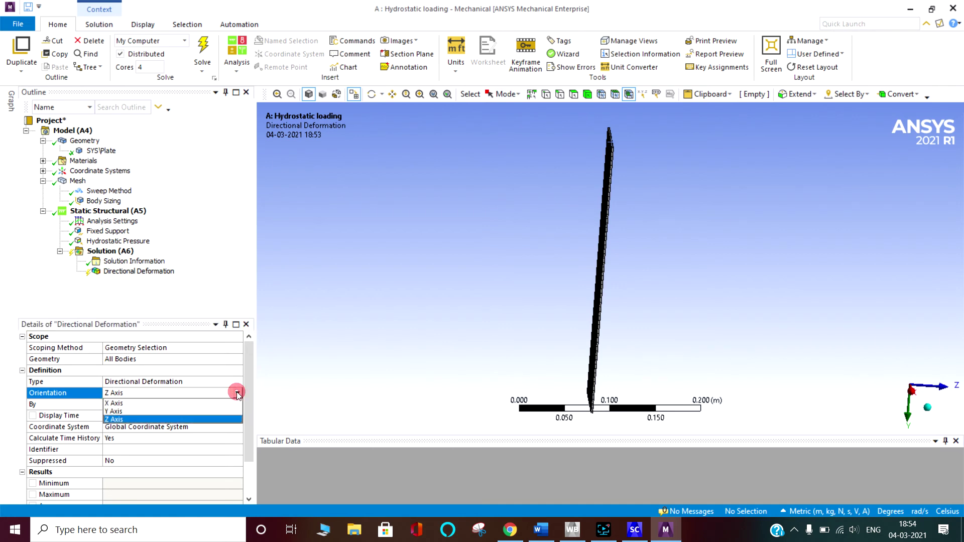
left_click(185, 394)
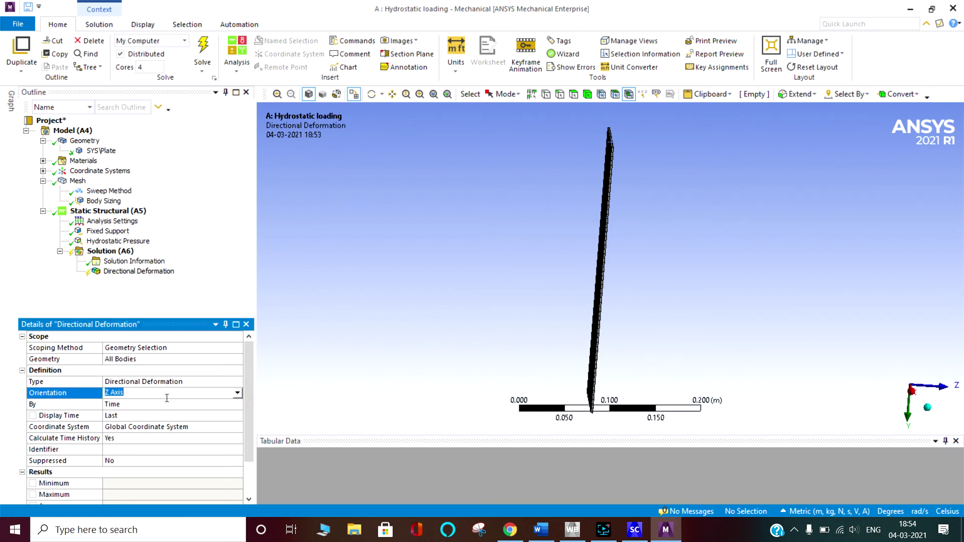
scroll(153, 419, "down", 1)
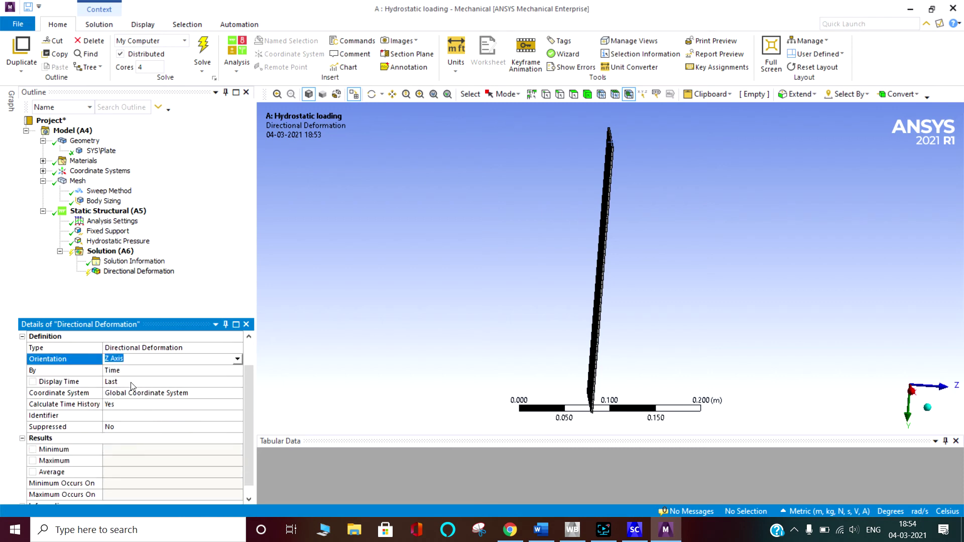
scroll(134, 397, "down", 1)
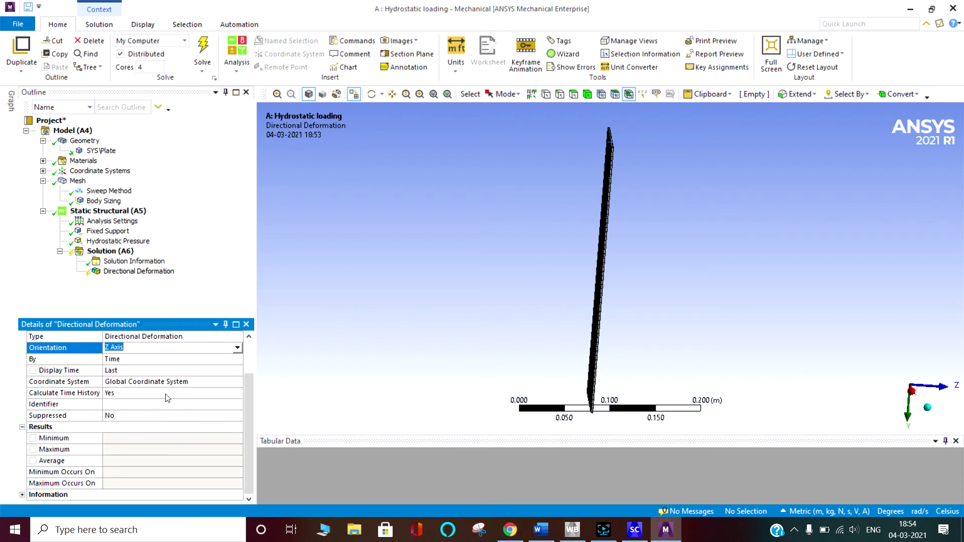
Step: Add a Maximum Principal Stress result to the solution
left_click(108, 251)
right_click(119, 253)
mouse_move(206, 263)
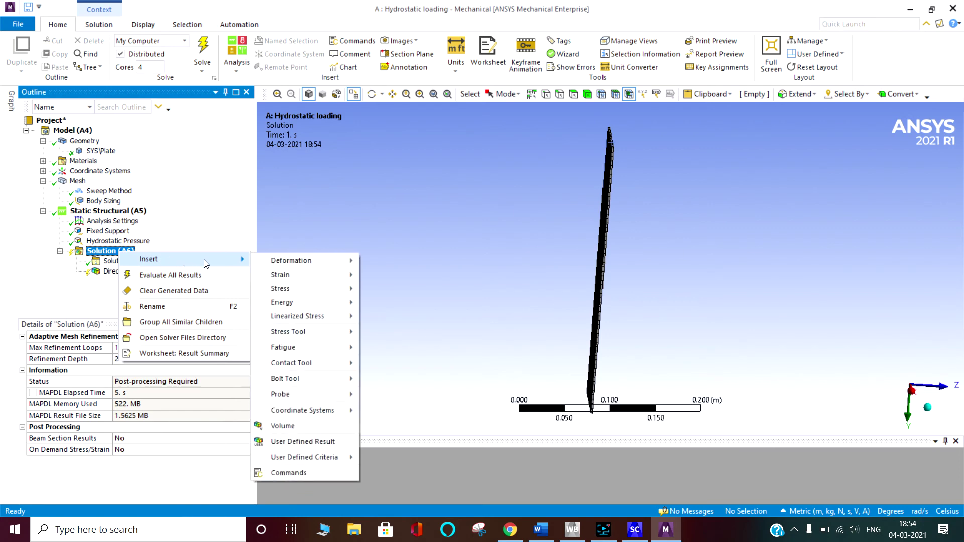
mouse_move(327, 289)
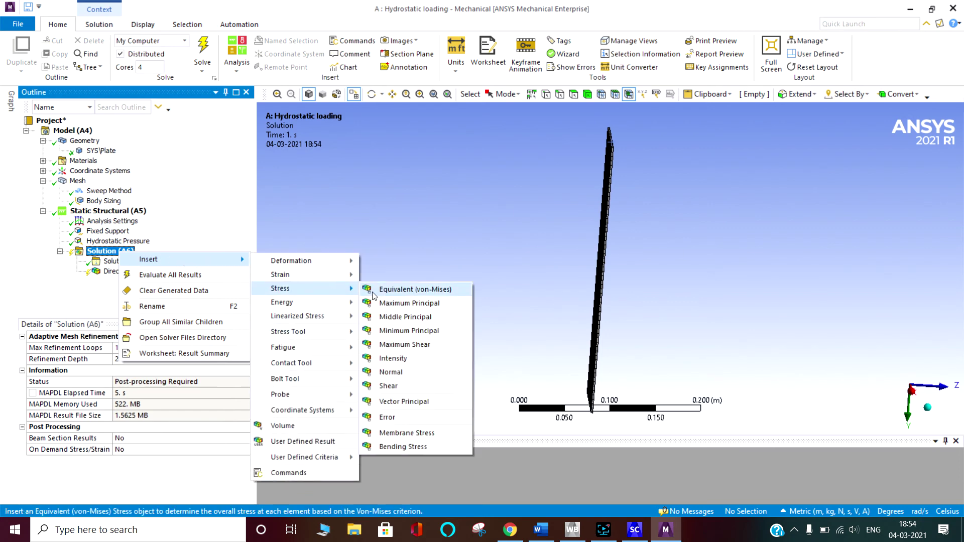
left_click(410, 304)
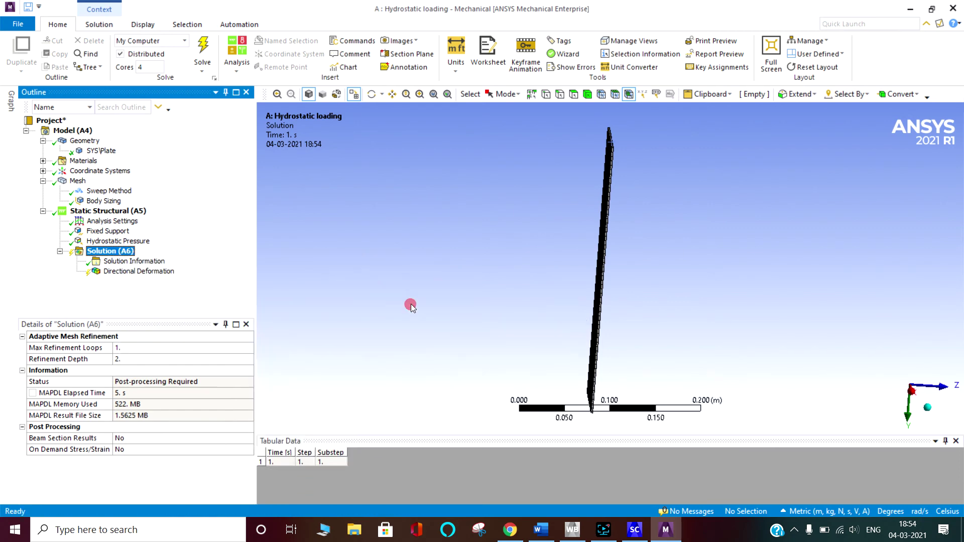
Step: Add a Maximum Shear Stress result to the solution
left_click(115, 251)
right_click(126, 251)
mouse_move(143, 257)
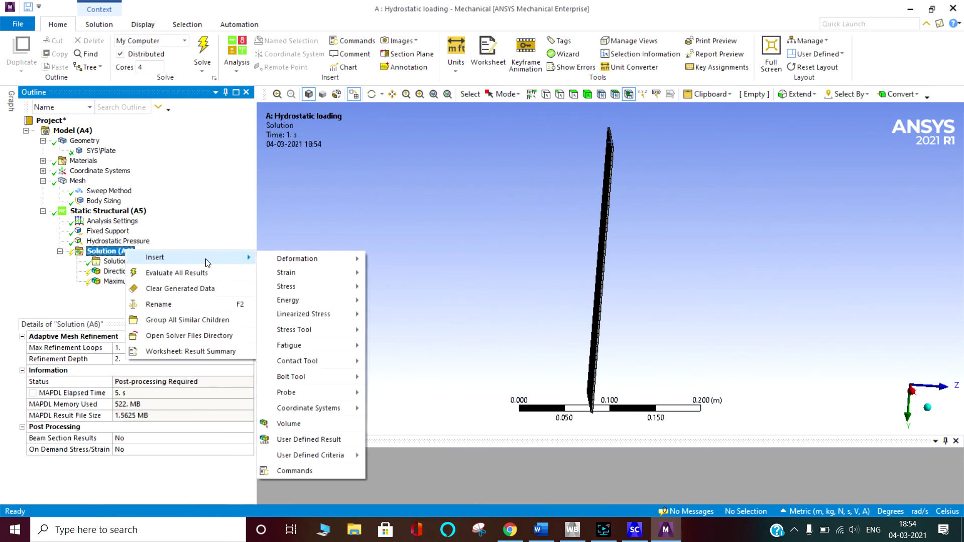
mouse_move(312, 286)
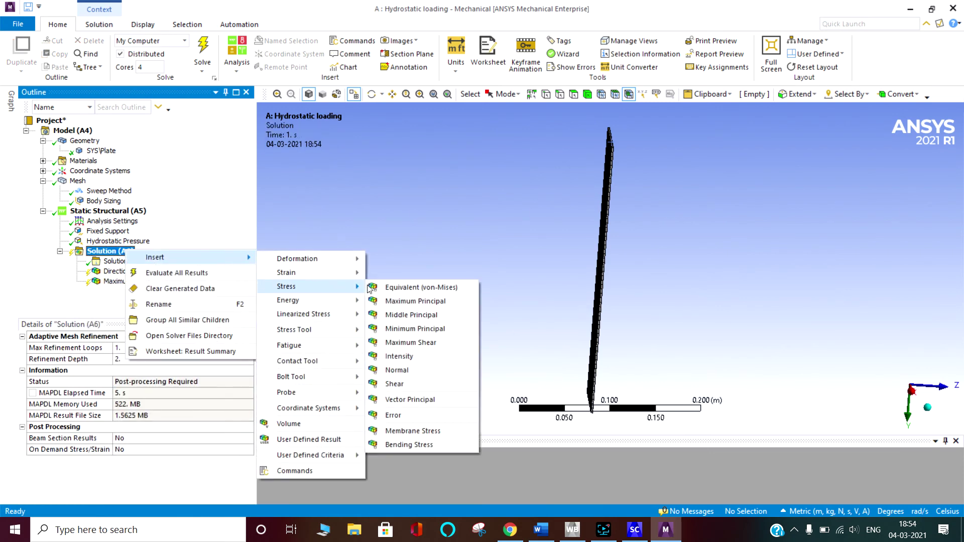
left_click(411, 342)
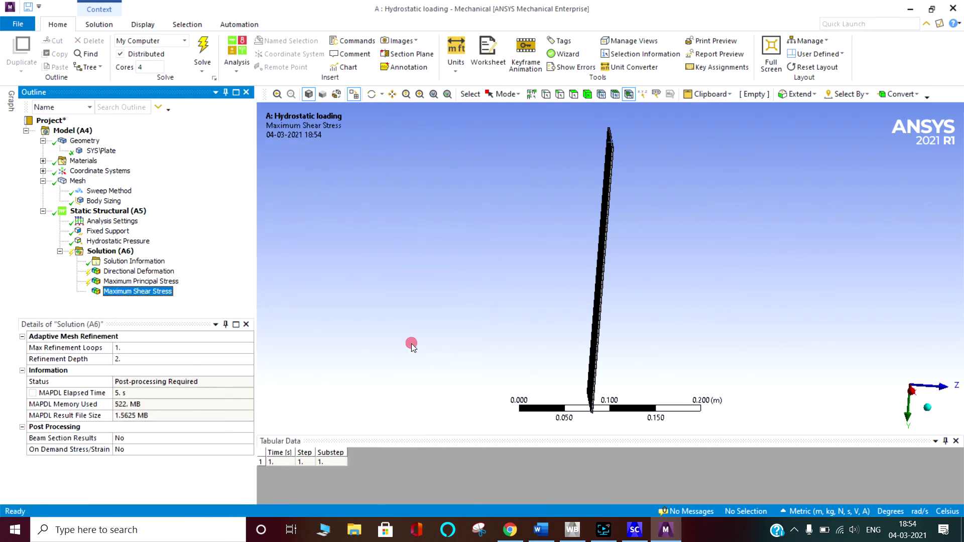
Step: Add a Force Reaction probe to the solution and set its boundary condition to Fixed Support
left_click(120, 249)
right_click(119, 252)
mouse_move(145, 259)
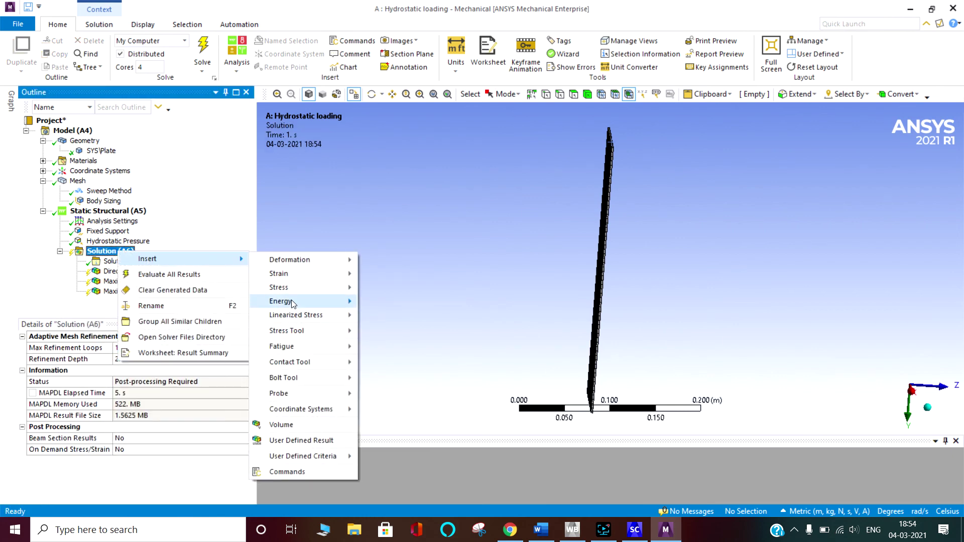
mouse_move(313, 395)
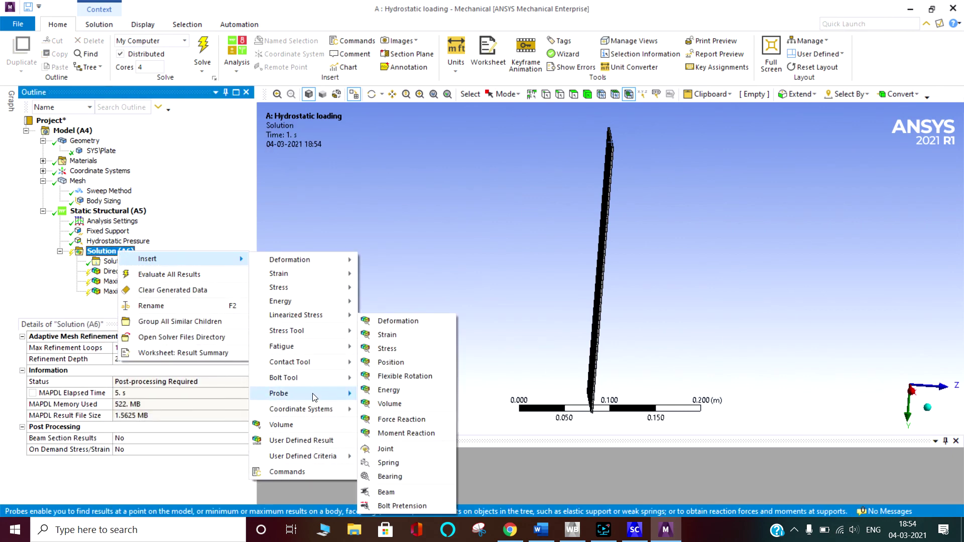
left_click(394, 420)
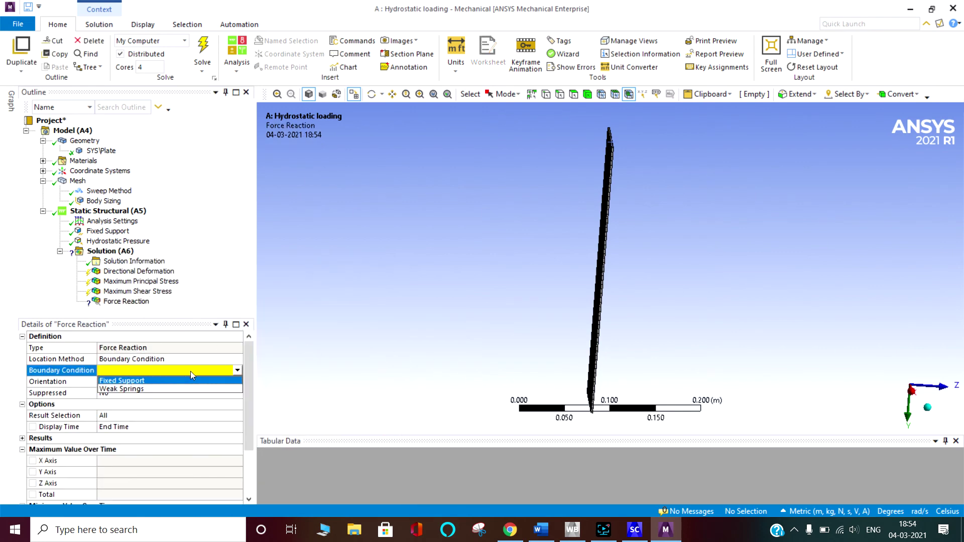
left_click(133, 388)
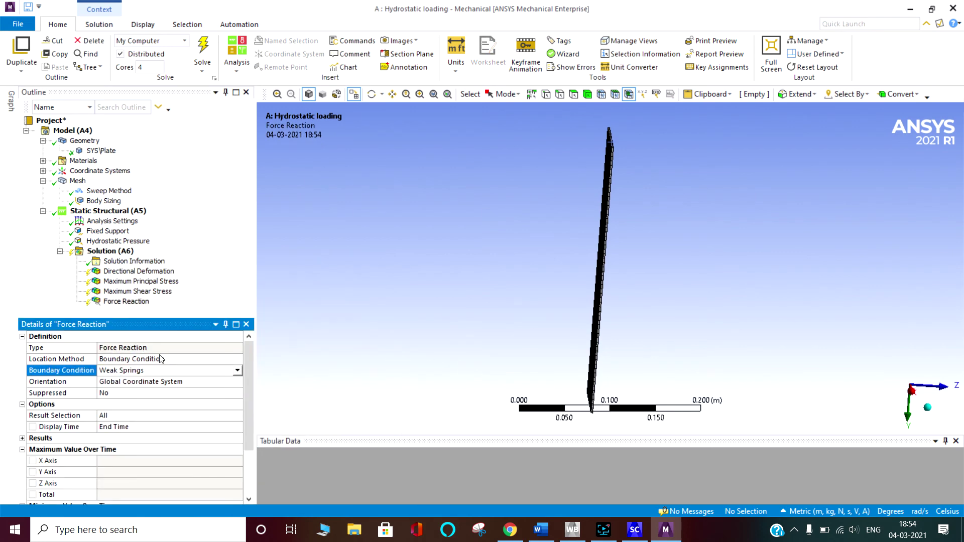
left_click(237, 370)
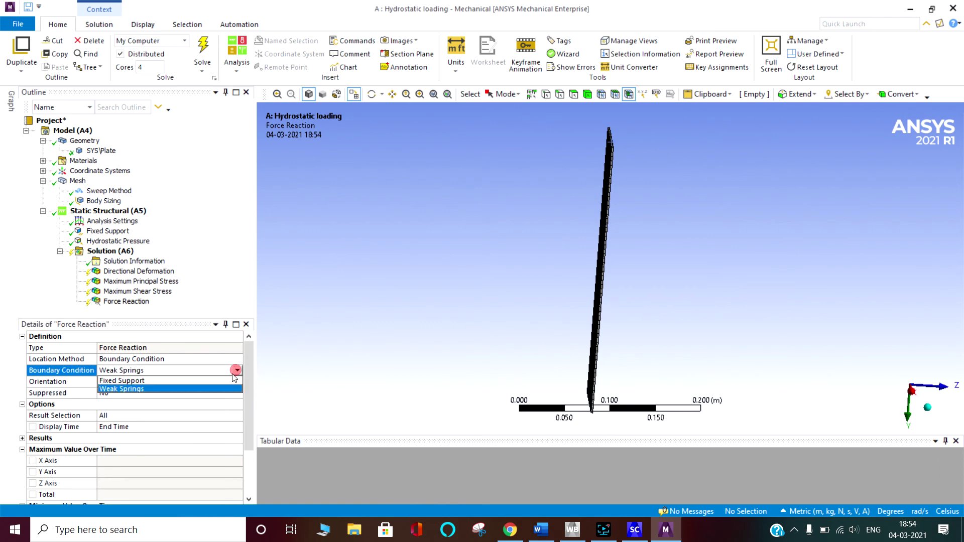
left_click(155, 384)
scroll(192, 407, "down", 1)
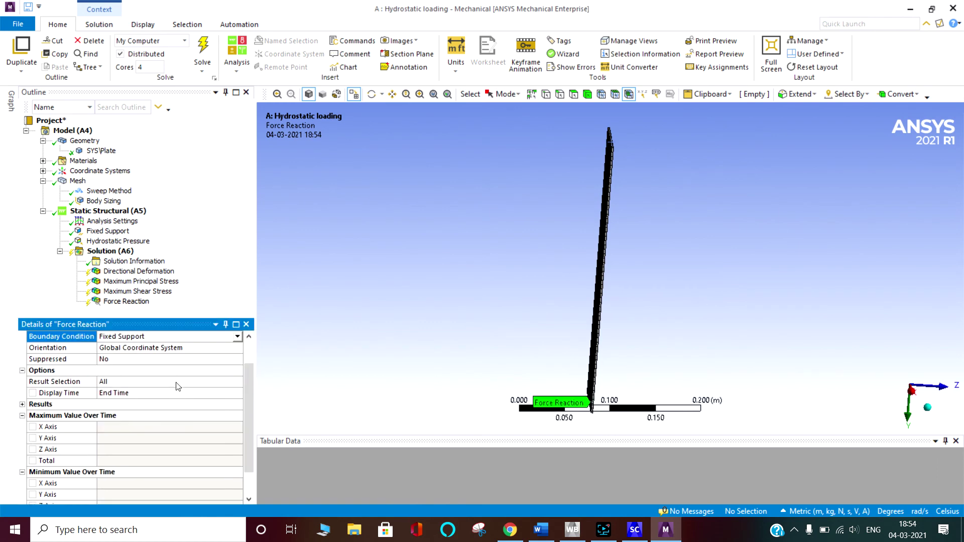
Step: Add a Moment Reaction probe to the solution with Fixed Support as its boundary condition
right_click(109, 251)
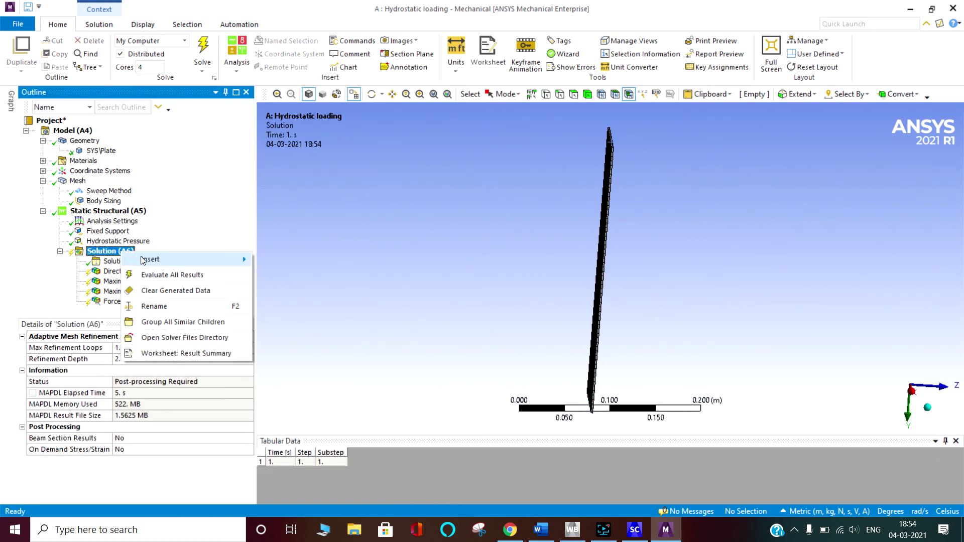
mouse_move(235, 260)
mouse_move(324, 394)
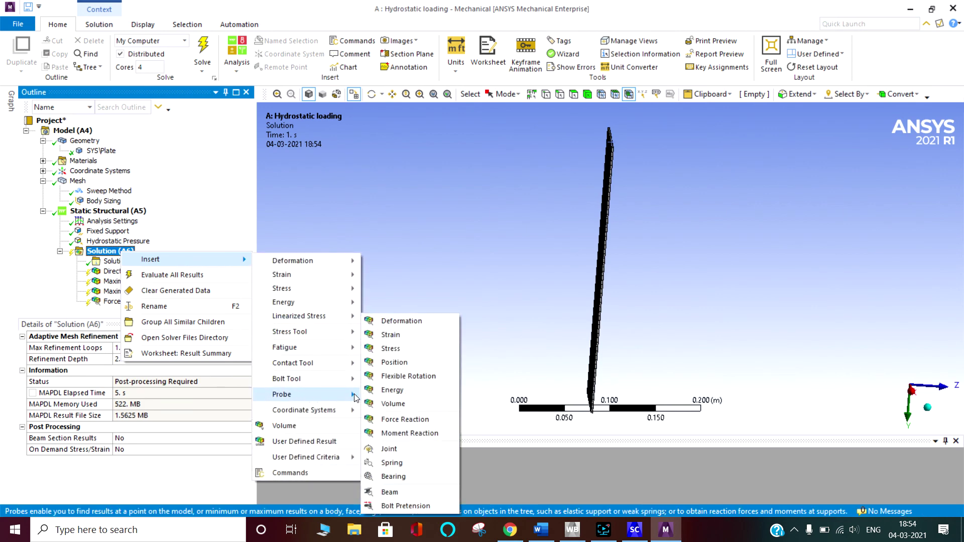
left_click(399, 433)
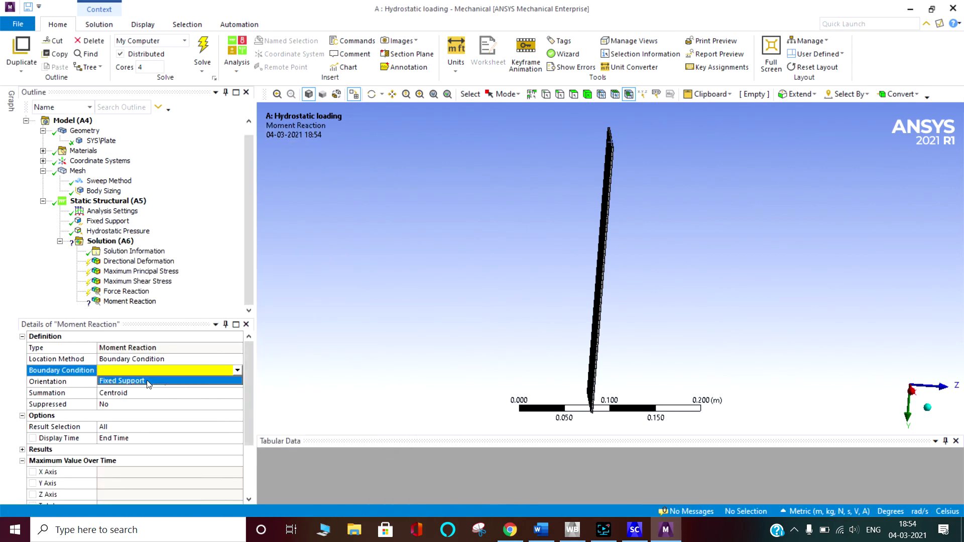
left_click(134, 384)
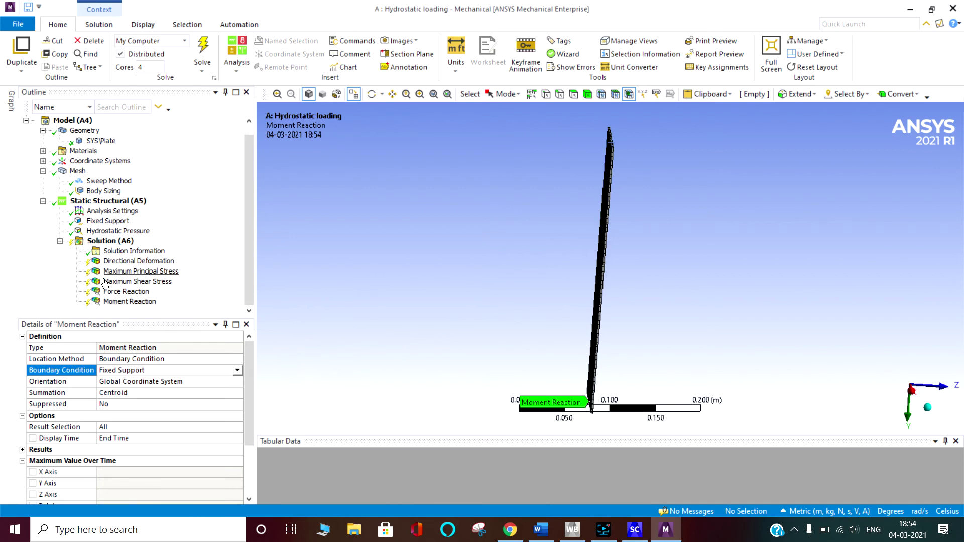
Step: Evaluate all the results of the static structural solution
middle_click_drag(635, 361, 602, 261)
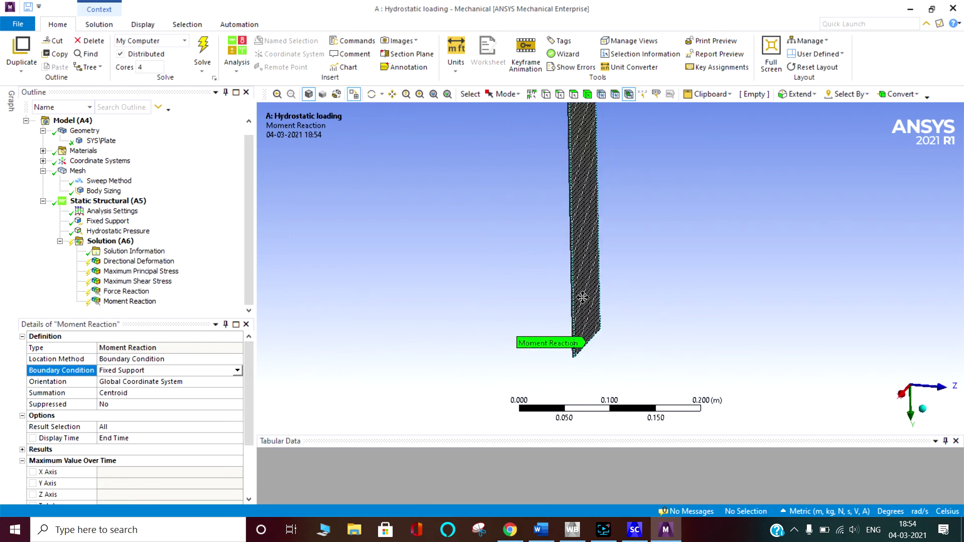
right_click(128, 242)
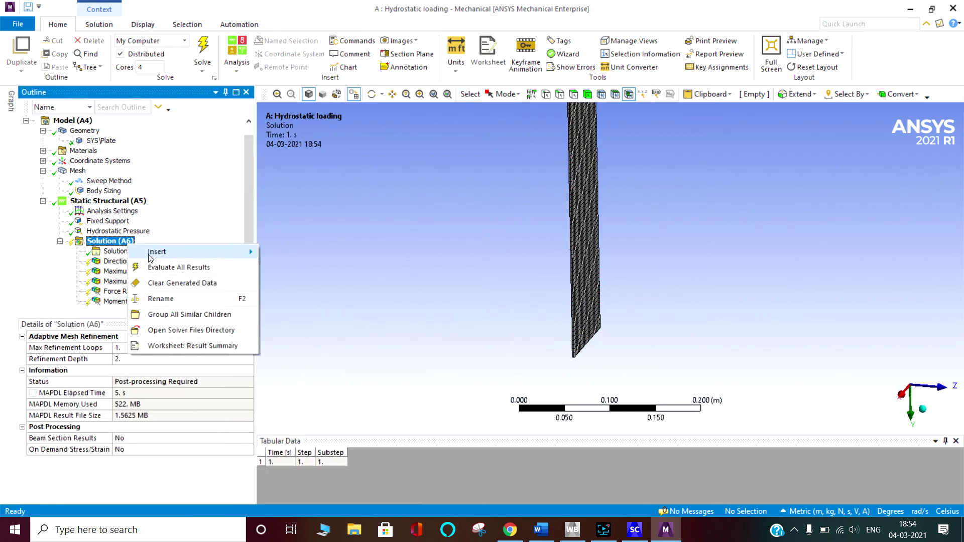
left_click(175, 269)
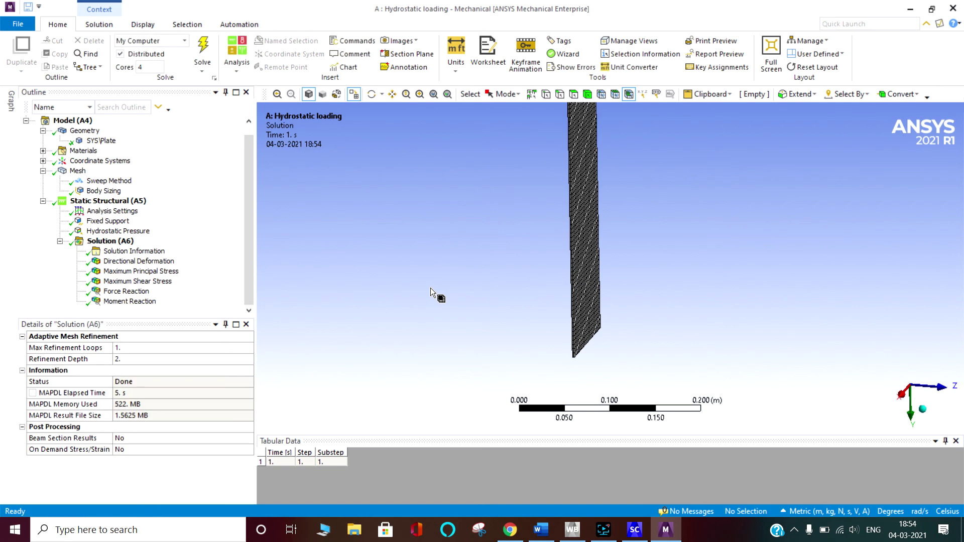
Step: Display the Directional Deformation result and examine the plate's bending along Z from the side and at an angle
left_click(132, 262)
left_click_drag(466, 298, 509, 302)
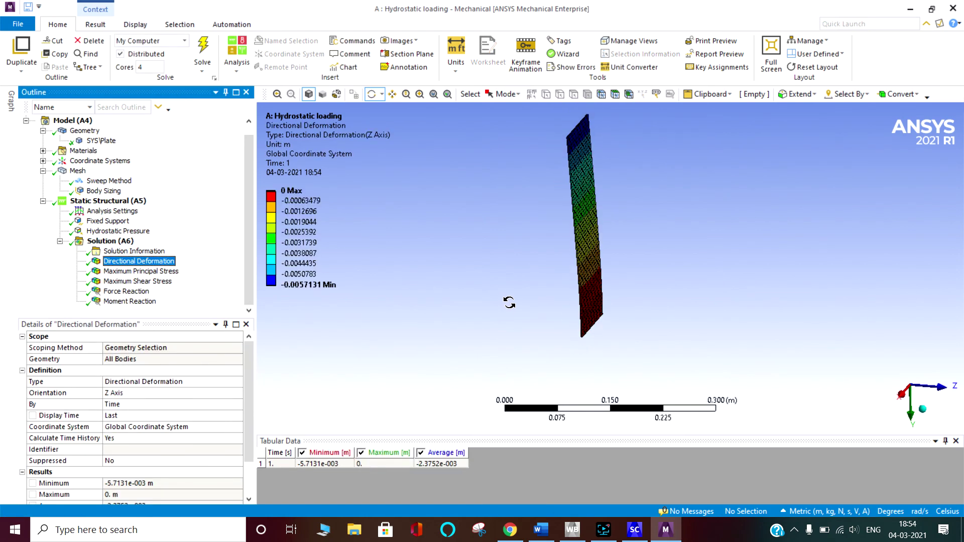
left_click(902, 393)
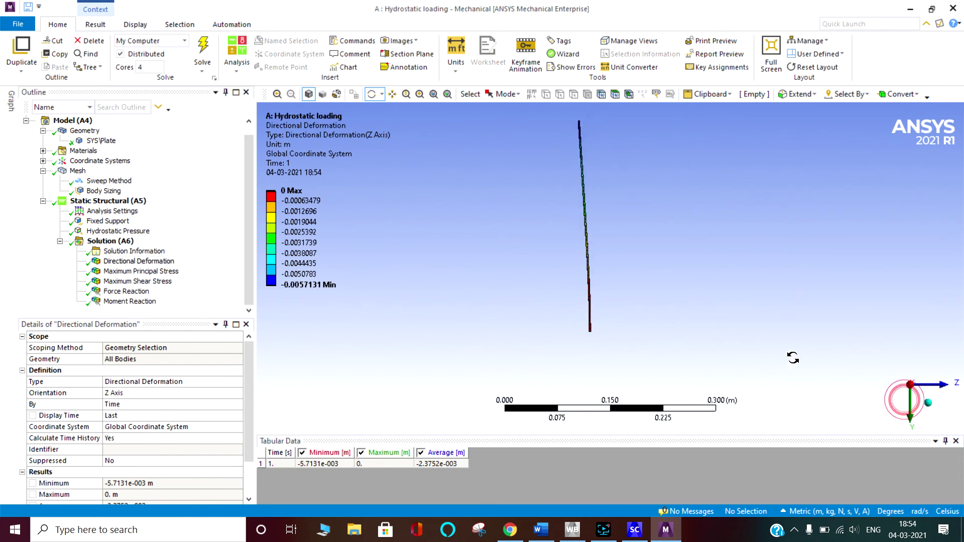
middle_click_drag(673, 286, 654, 318, "ctrl")
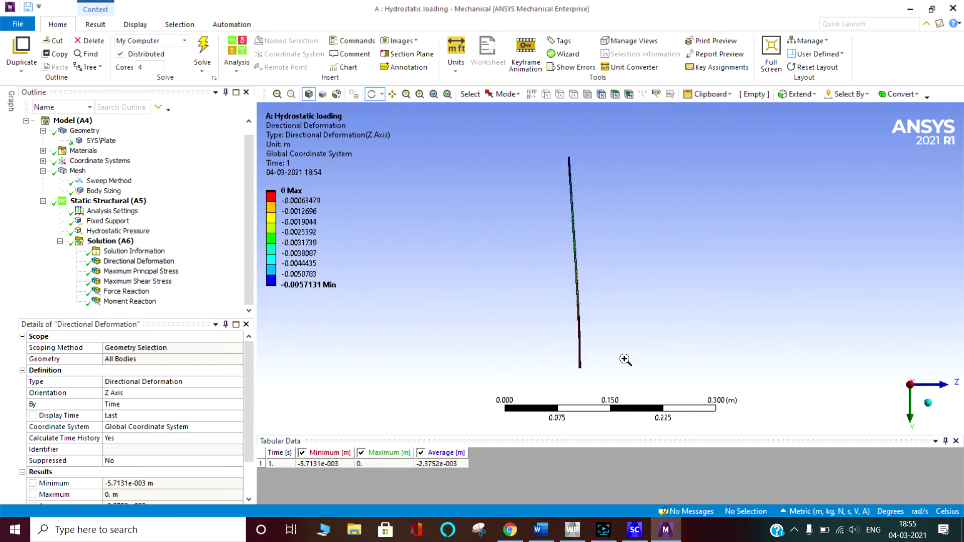
scroll(625, 359, "up", 5)
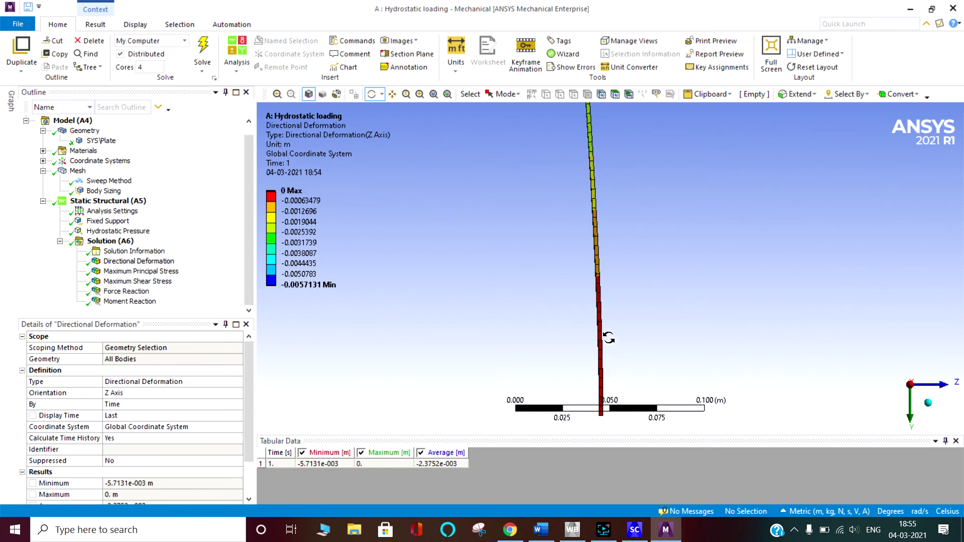
left_click_drag(593, 188, 610, 313)
left_click(618, 382)
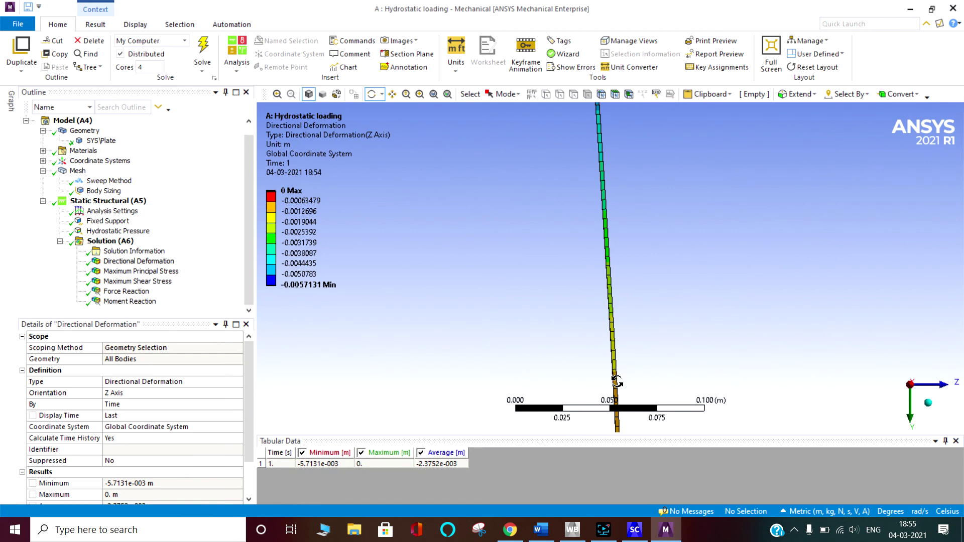
left_click_drag(617, 382, 611, 384)
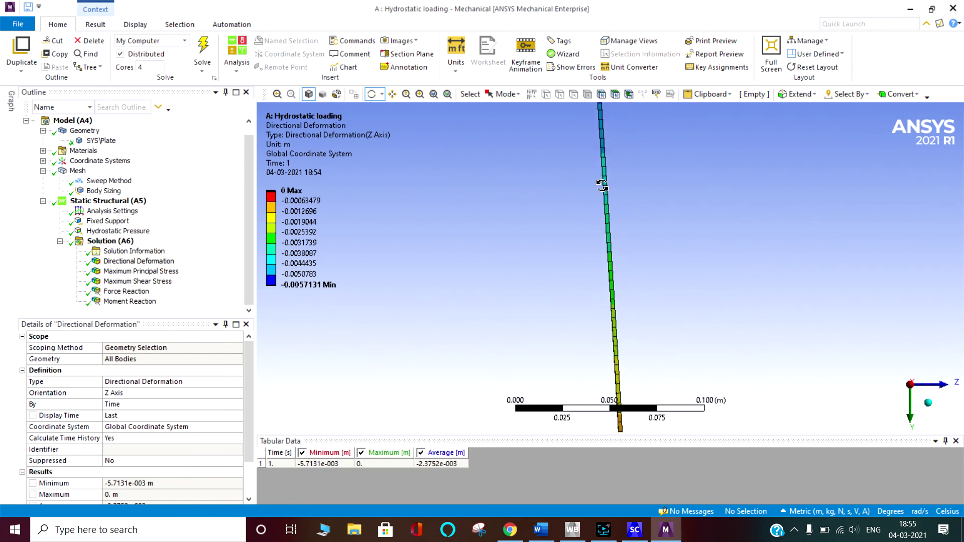
scroll(626, 243, "down", 3)
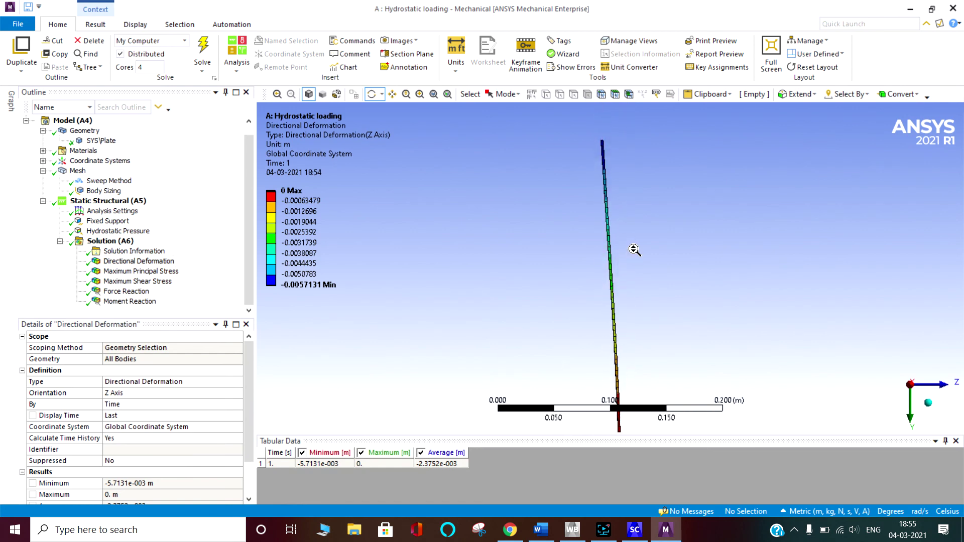
left_click_drag(632, 241, 619, 309)
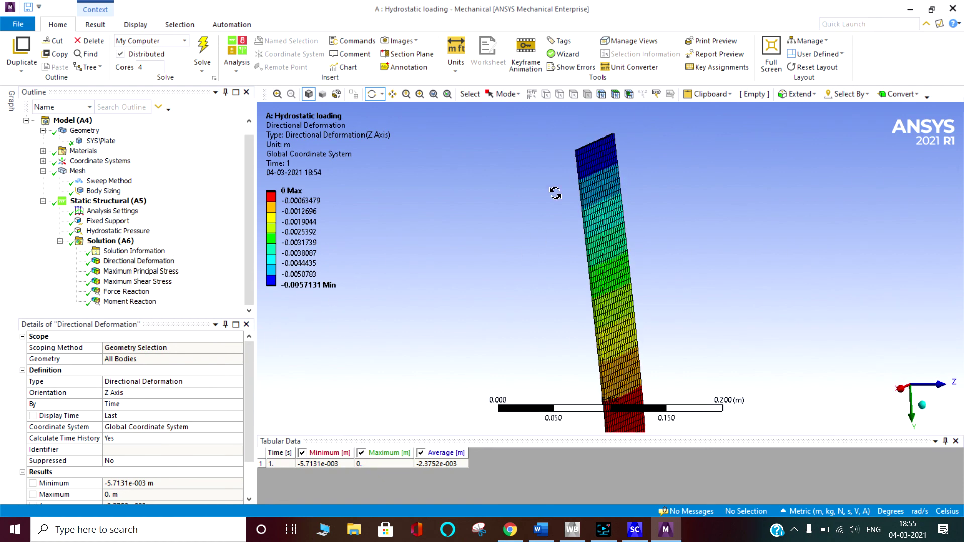
Step: Display the Maximum Principal Stress and Maximum Shear Stress results and examine both stress distributions near the plate's fixed edge
left_click(140, 271)
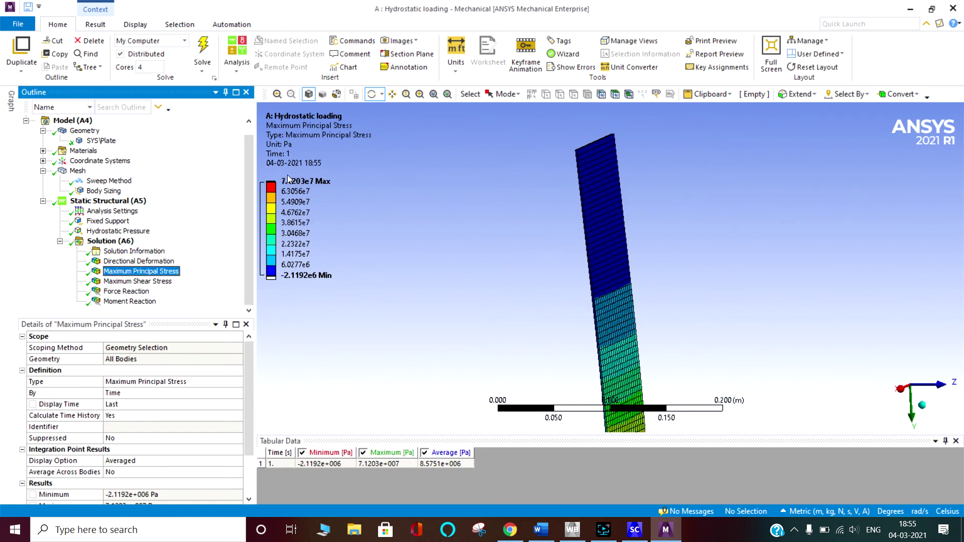
scroll(668, 241, "down", 4)
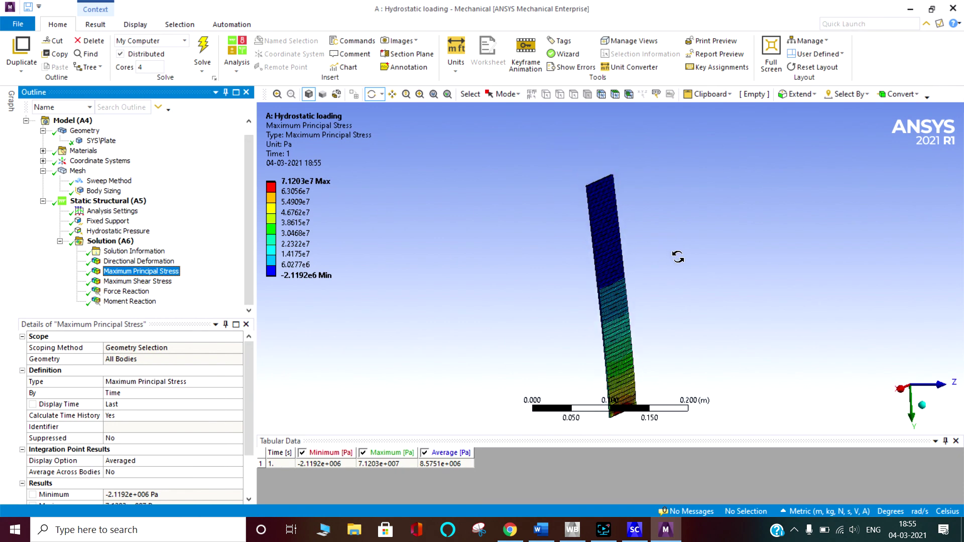
scroll(567, 294, "up", 5)
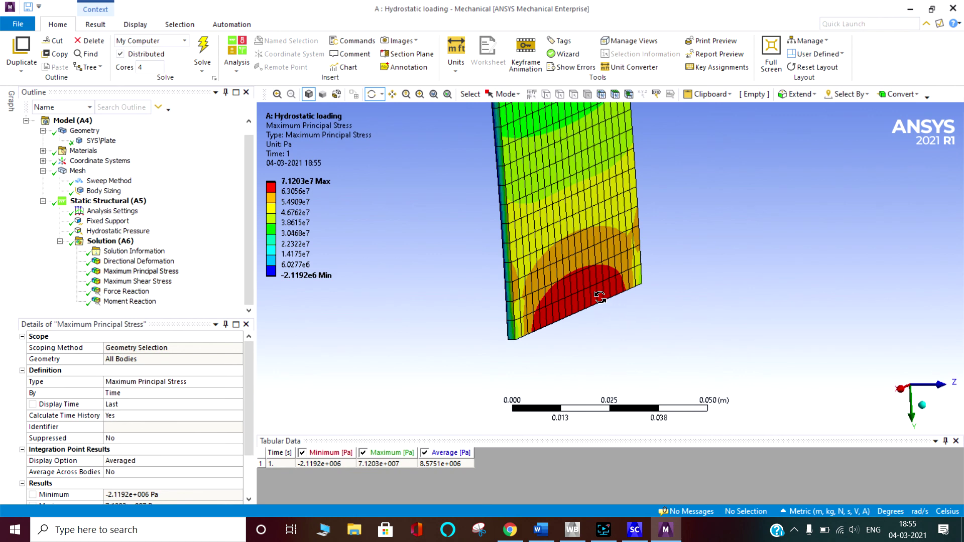
scroll(611, 276, "down", 4)
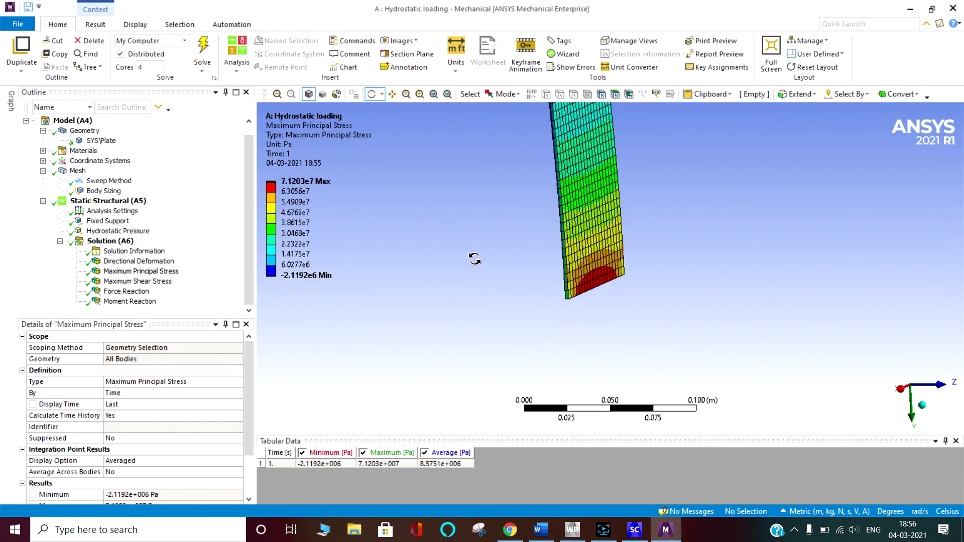
left_click(143, 281)
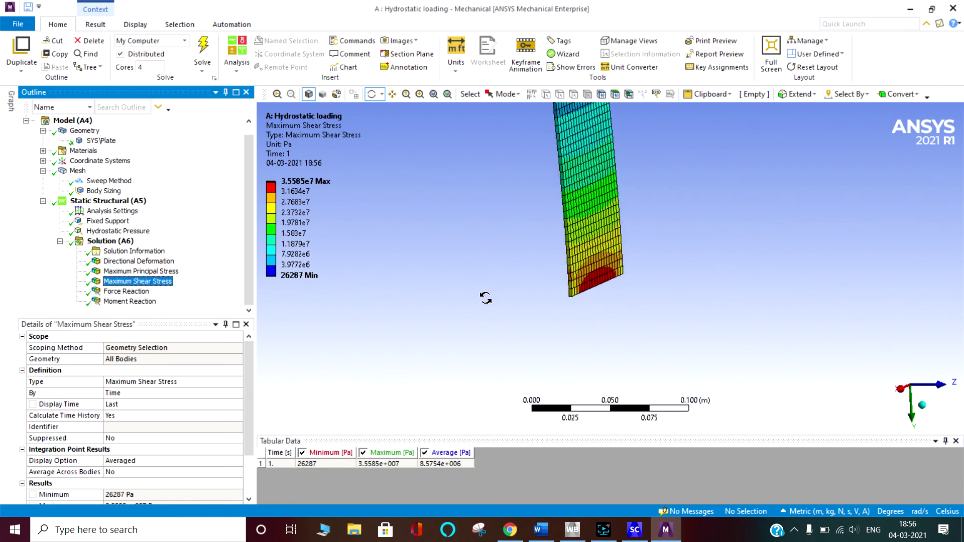
right_click_drag(556, 254, 643, 285)
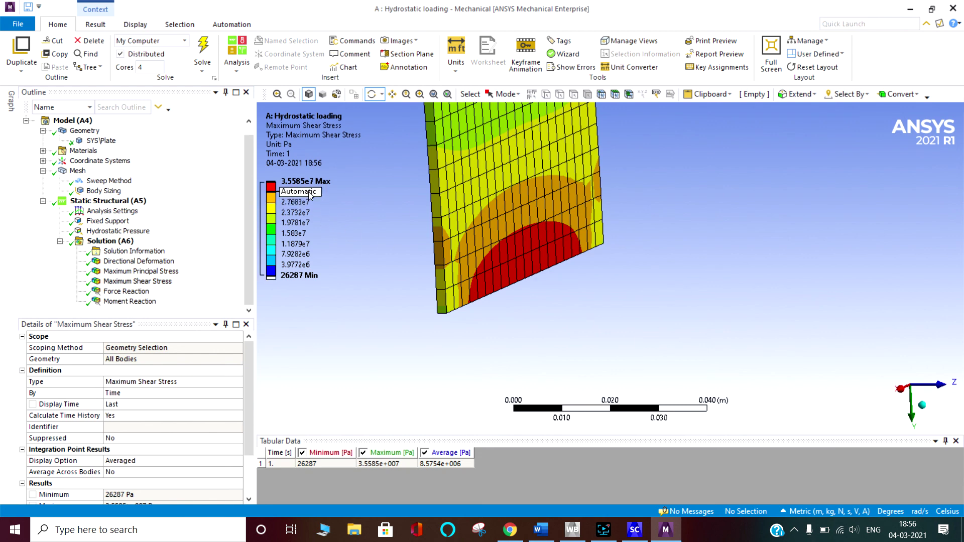
Step: Display the Force Reaction and Moment Reaction results and read their maximum and minimum X, Y, Z and total values
left_click(133, 291)
scroll(447, 329, "down", 1)
scroll(176, 434, "down", 2)
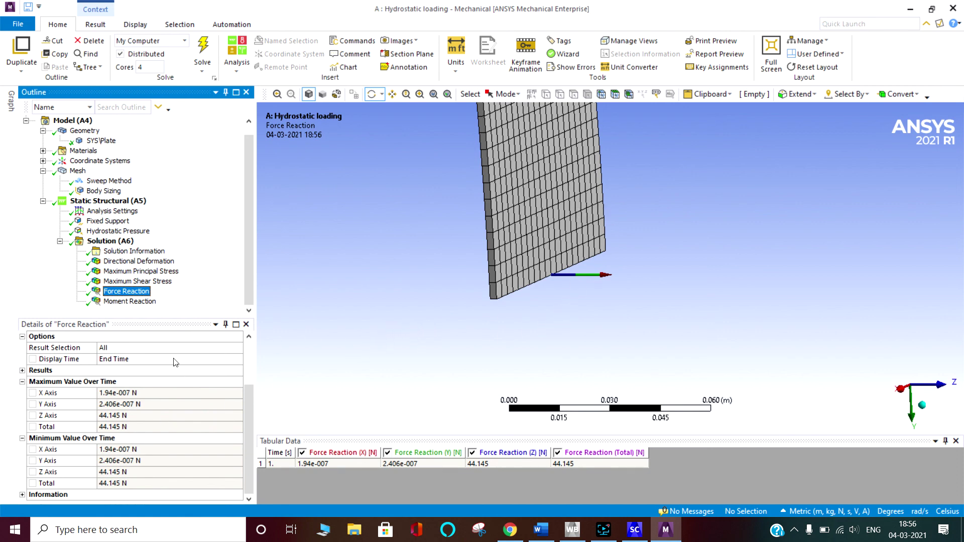
left_click(131, 302)
scroll(152, 449, "down", 2)
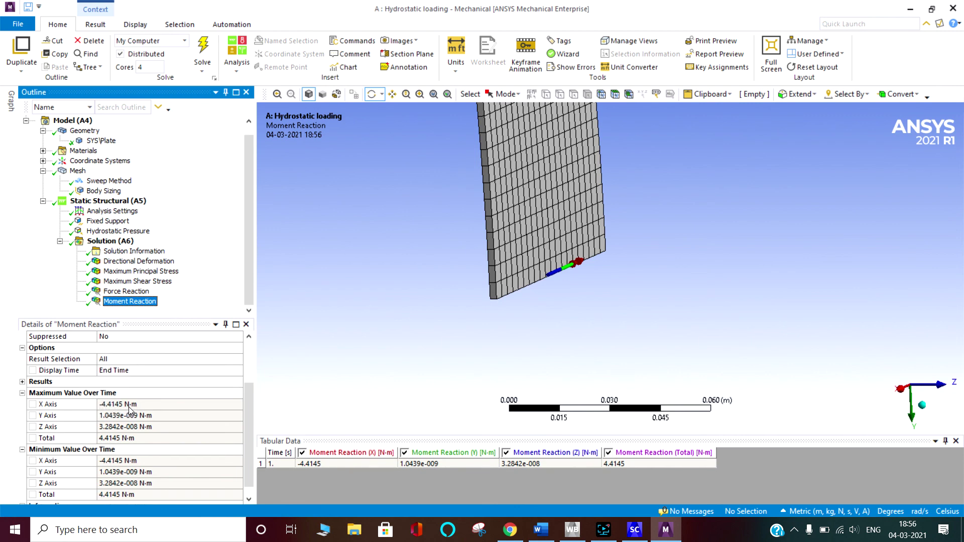
scroll(145, 435, "down", 1)
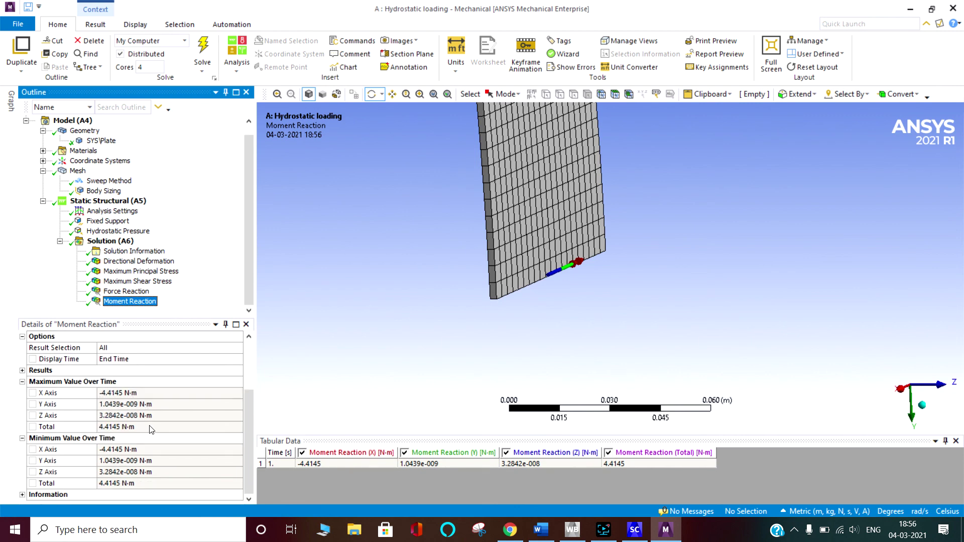
left_click_drag(330, 312, 506, 338)
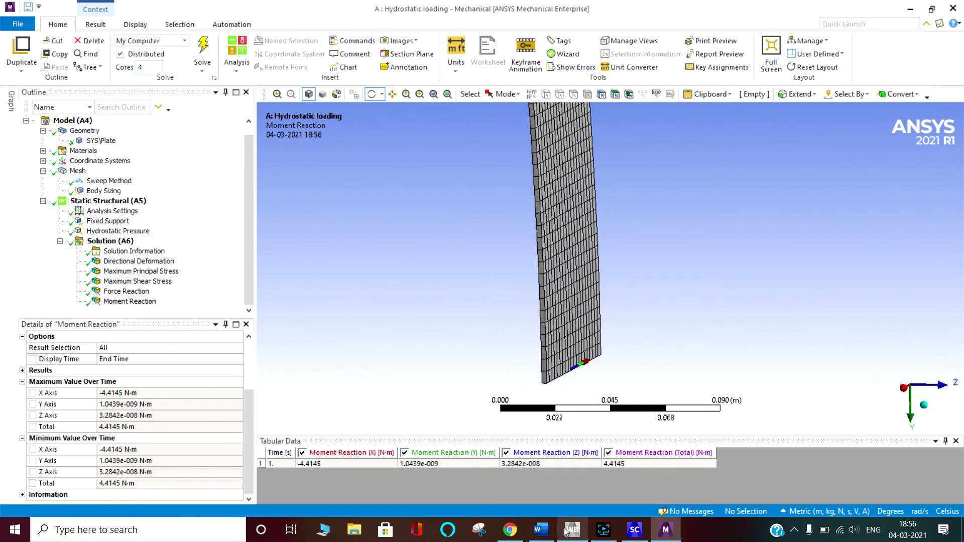
Step: Switch to the Word document ANSYS LECTURE 1 and correct the support moment M_A in the hand calculation to 4.4145 N
left_click(540, 530)
scroll(541, 357, "up", 10)
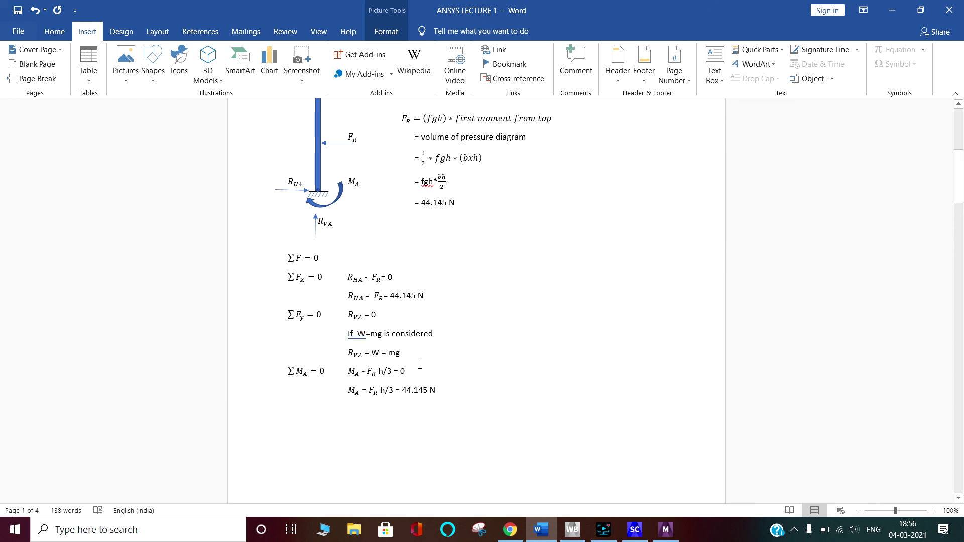
scroll(420, 365, "up", 3)
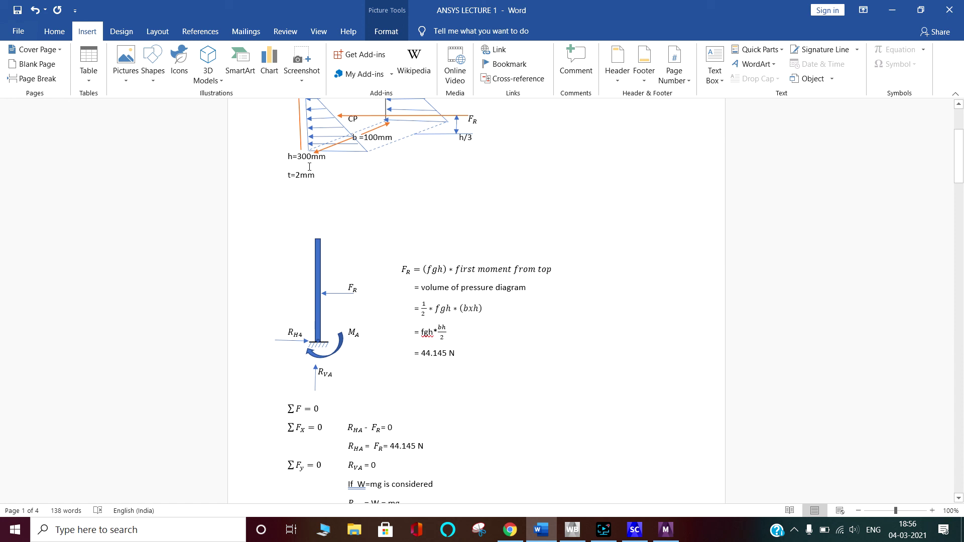
scroll(389, 418, "down", 3)
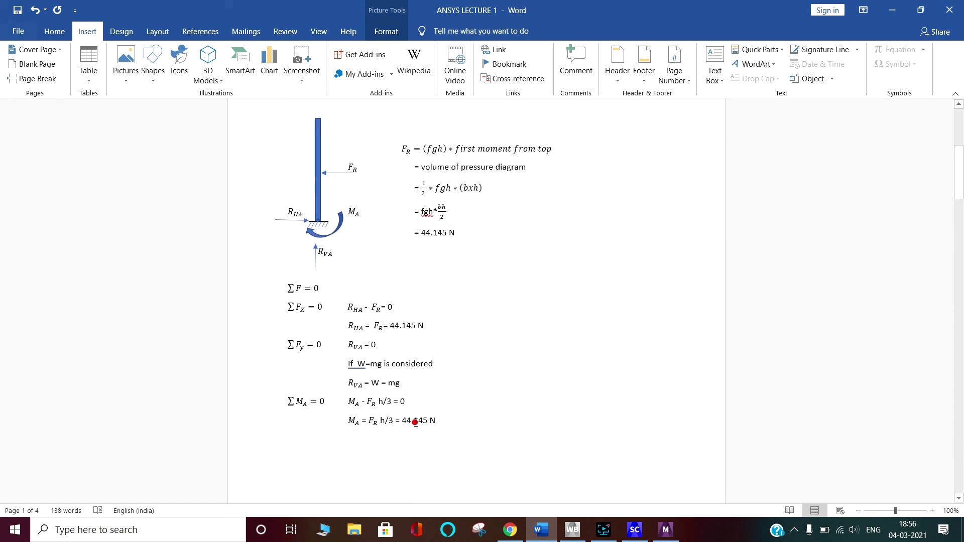
left_click(415, 423)
key("BackSpace")
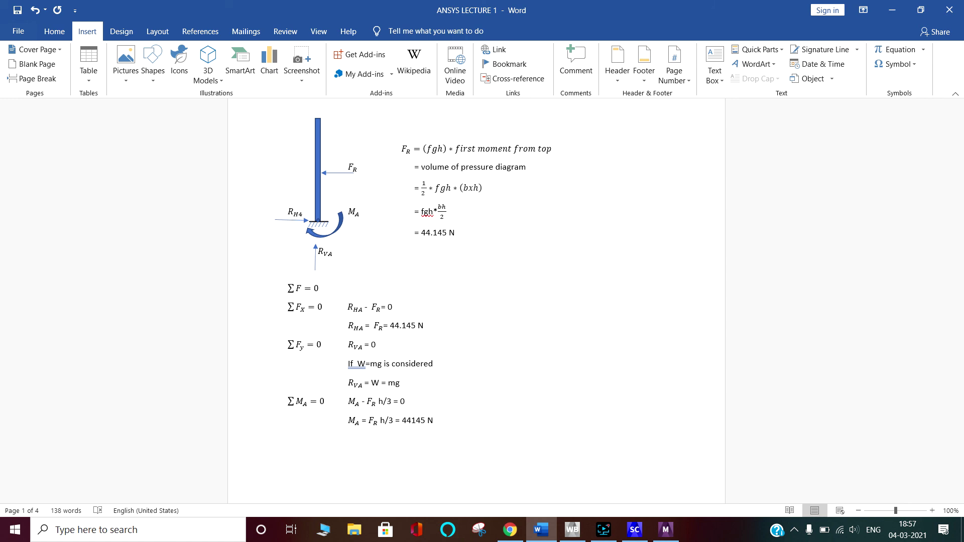
type(".")
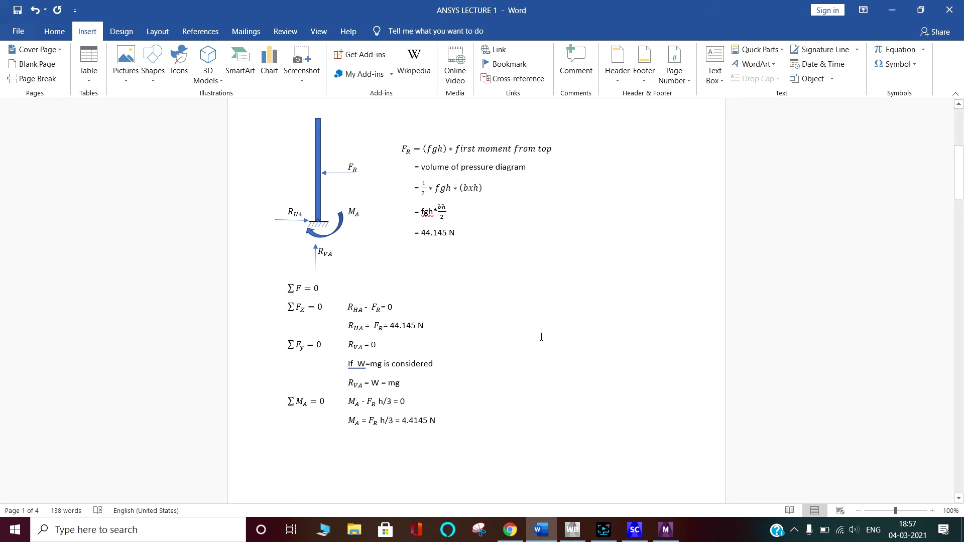
scroll(541, 337, "down", 3)
scroll(541, 342, "up", 4)
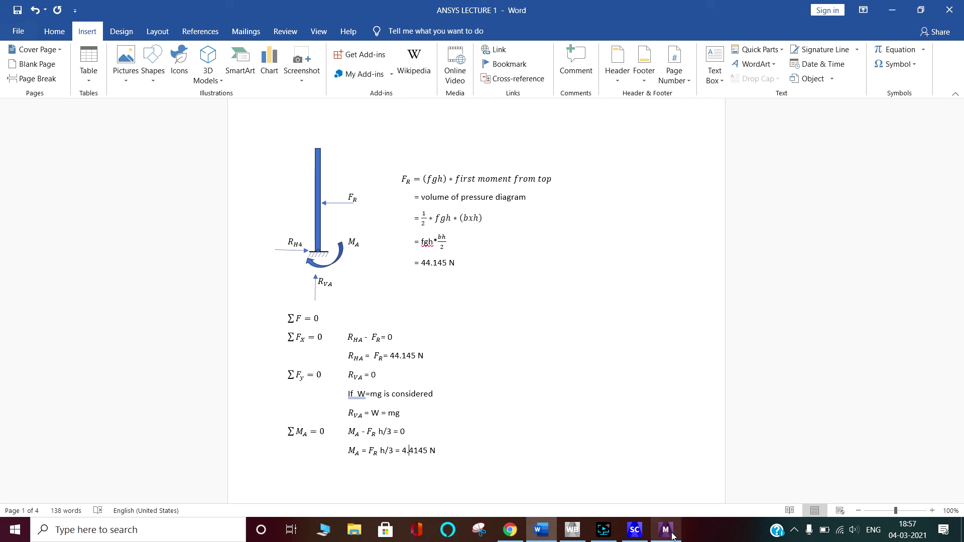
Step: Look at the 3-D Equations of Motion in the document, and switch back to the Moment Reaction result in ANSYS Mechanical
left_click(525, 349)
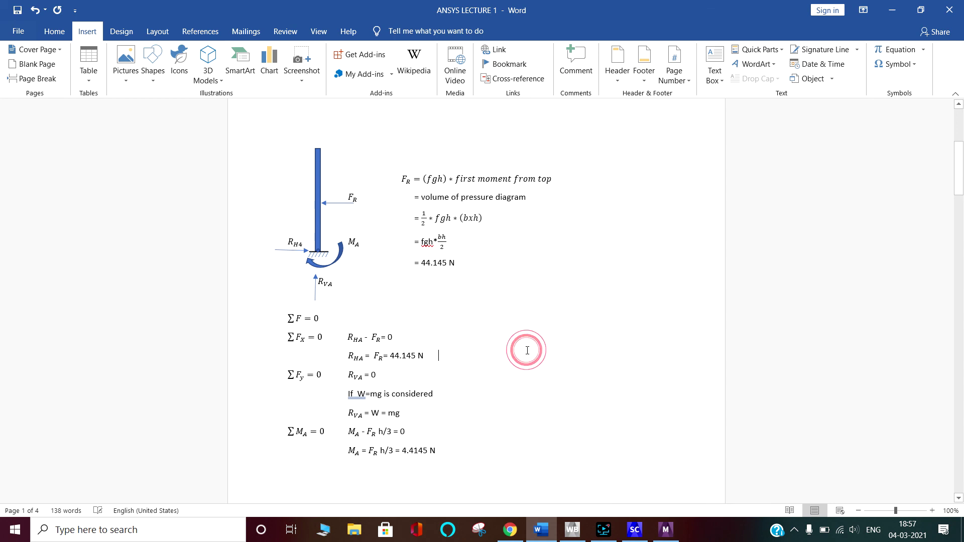
scroll(531, 346, "down", 3)
scroll(531, 346, "down", 5)
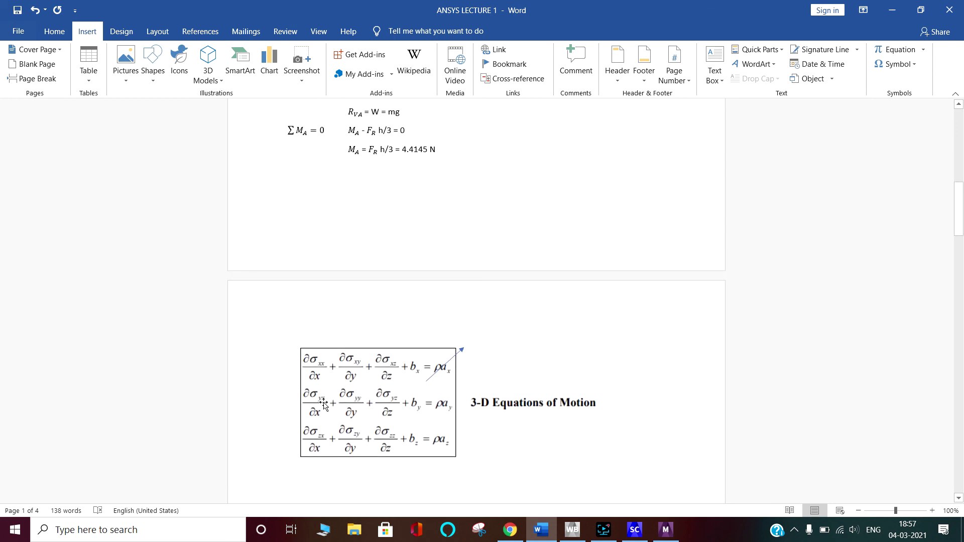
left_click(666, 529)
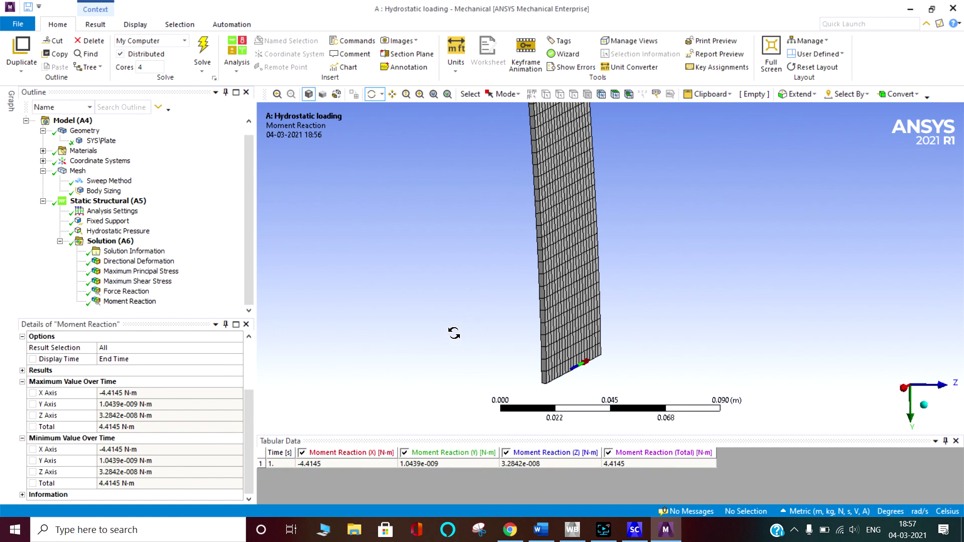
scroll(472, 318, "down", 2)
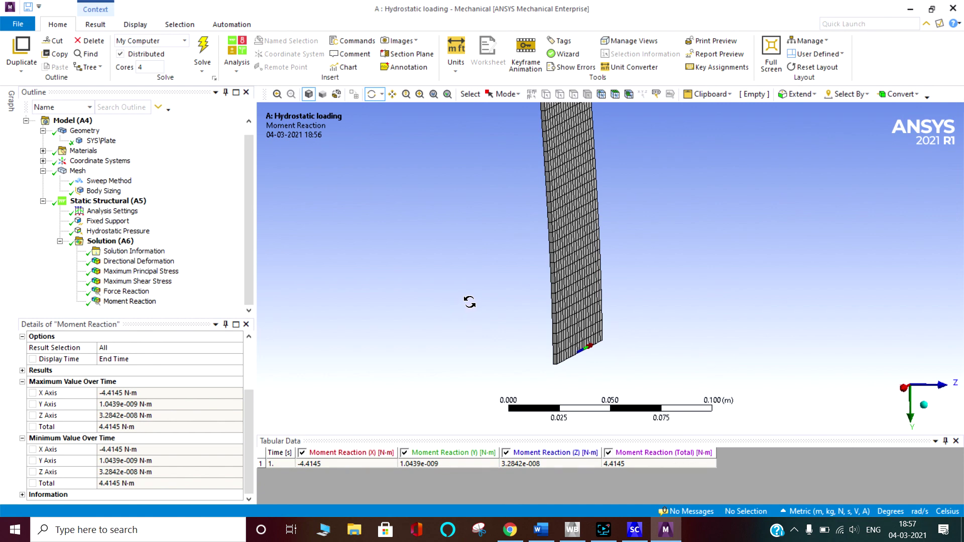
left_click(601, 526)
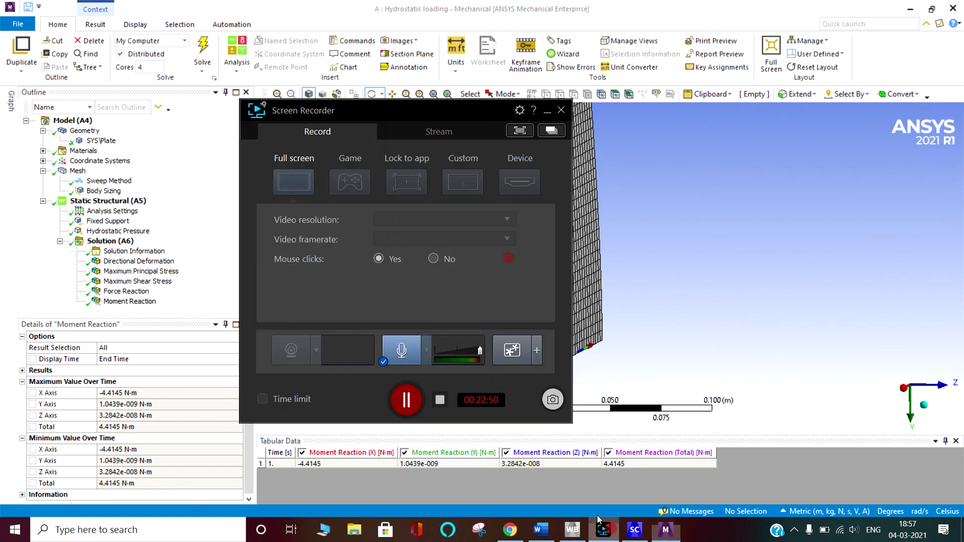